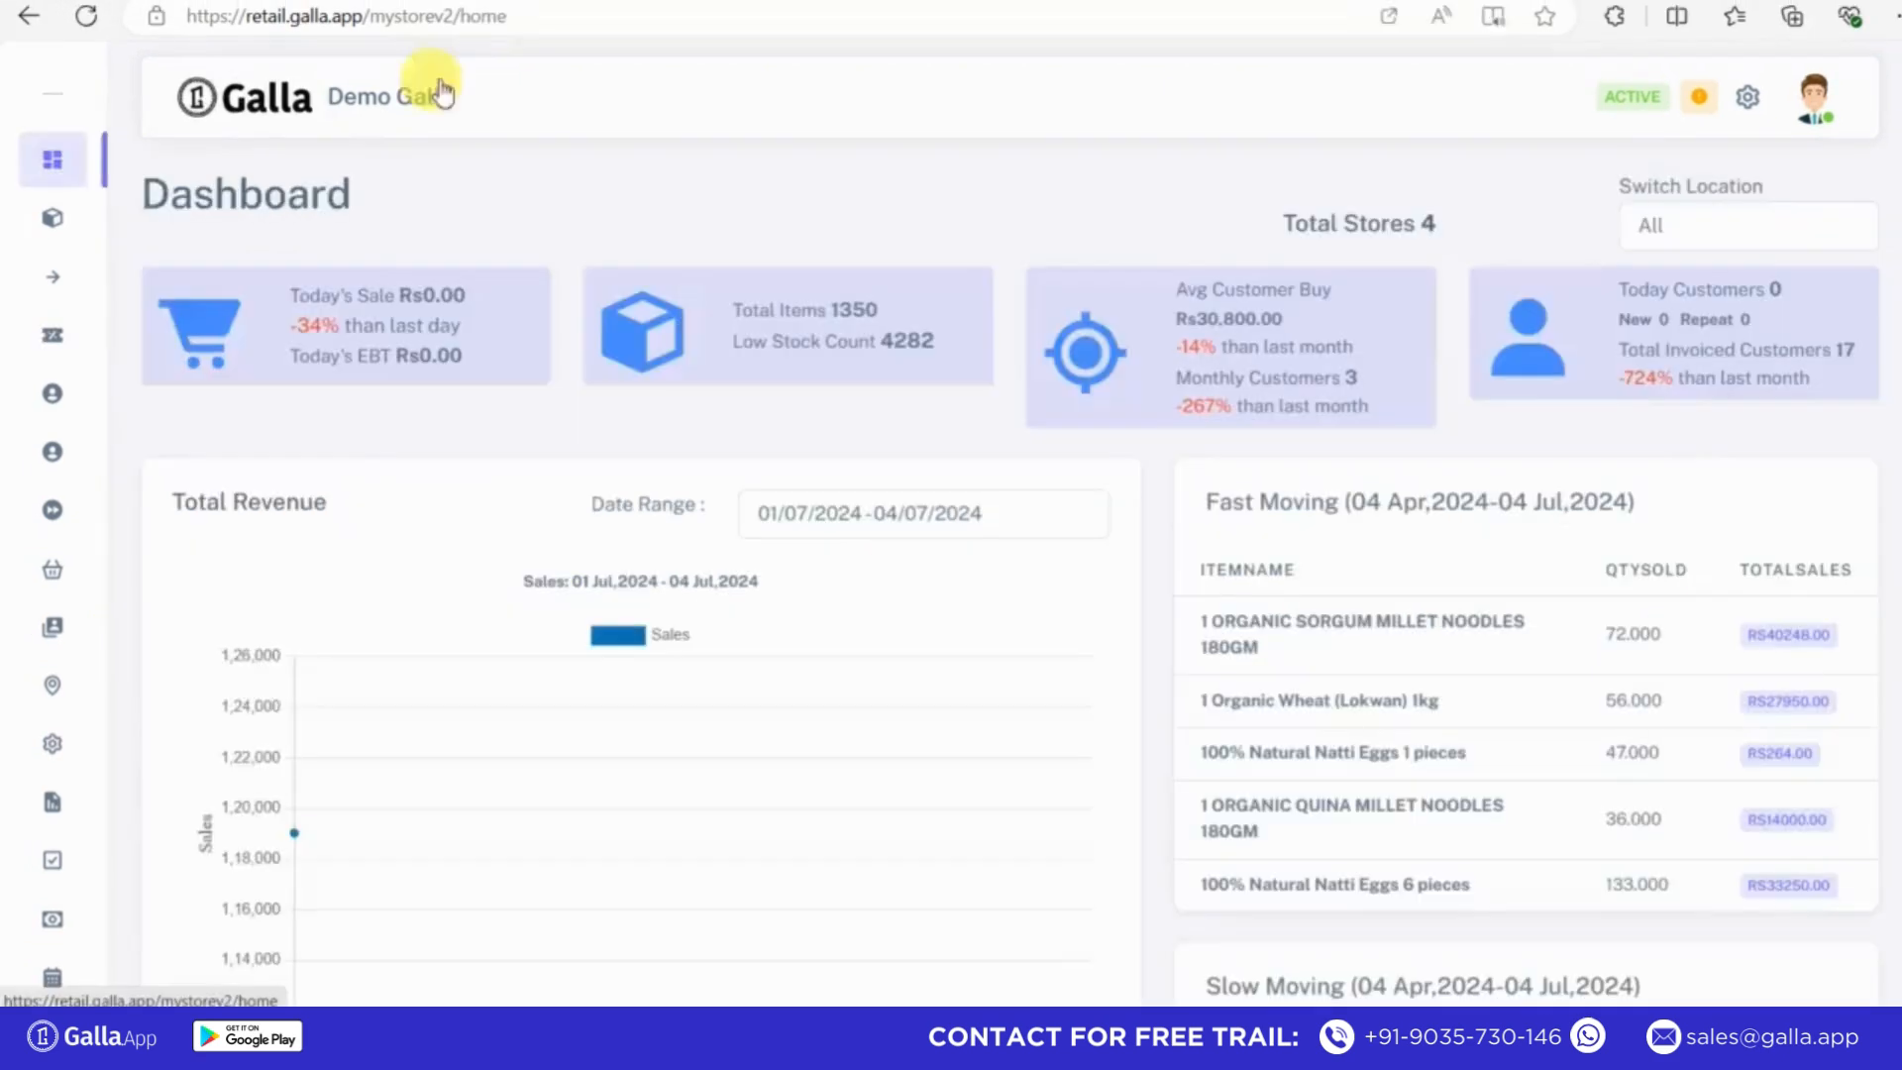
Open the B2B sales orders list and start a new sales order
{"action": "left_click", "coordinate": [105, 158]}
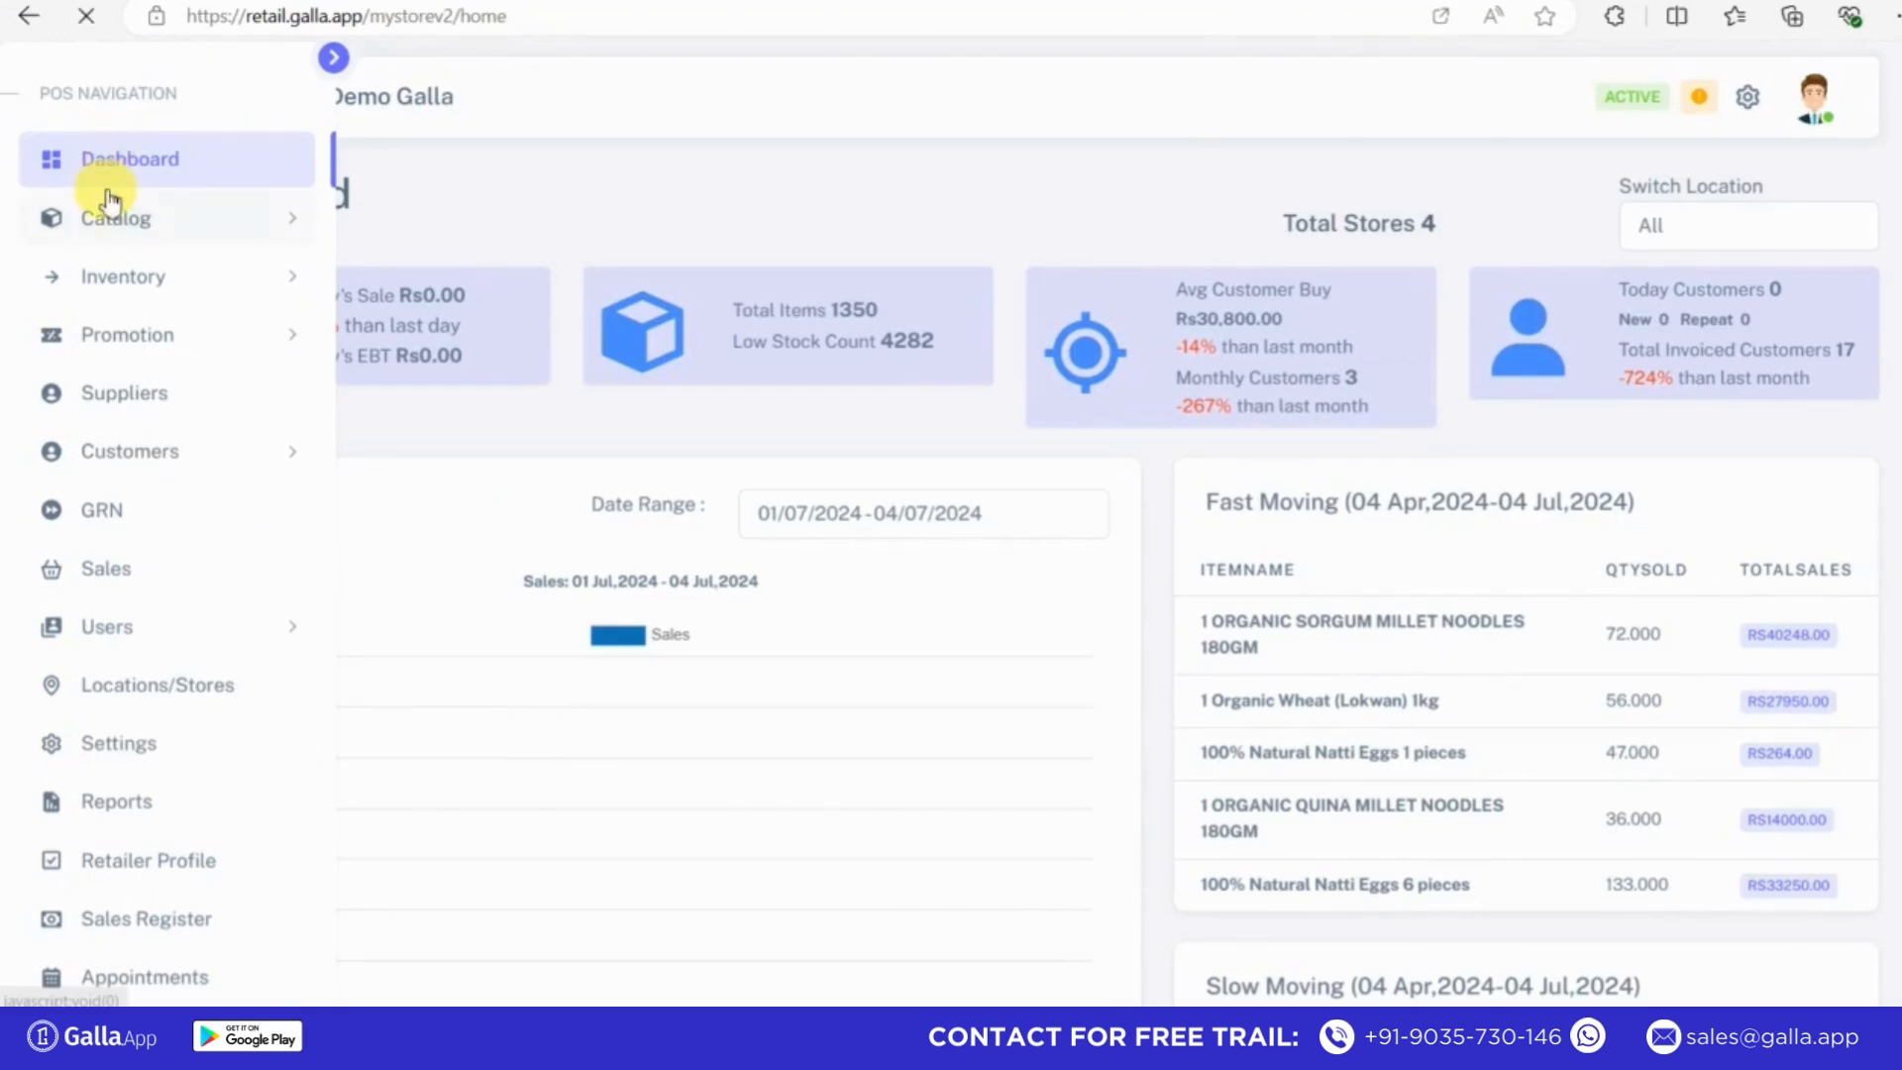
{"action": "scroll", "coordinate": [109, 198], "scroll_direction": "down", "scroll_amount": 6}
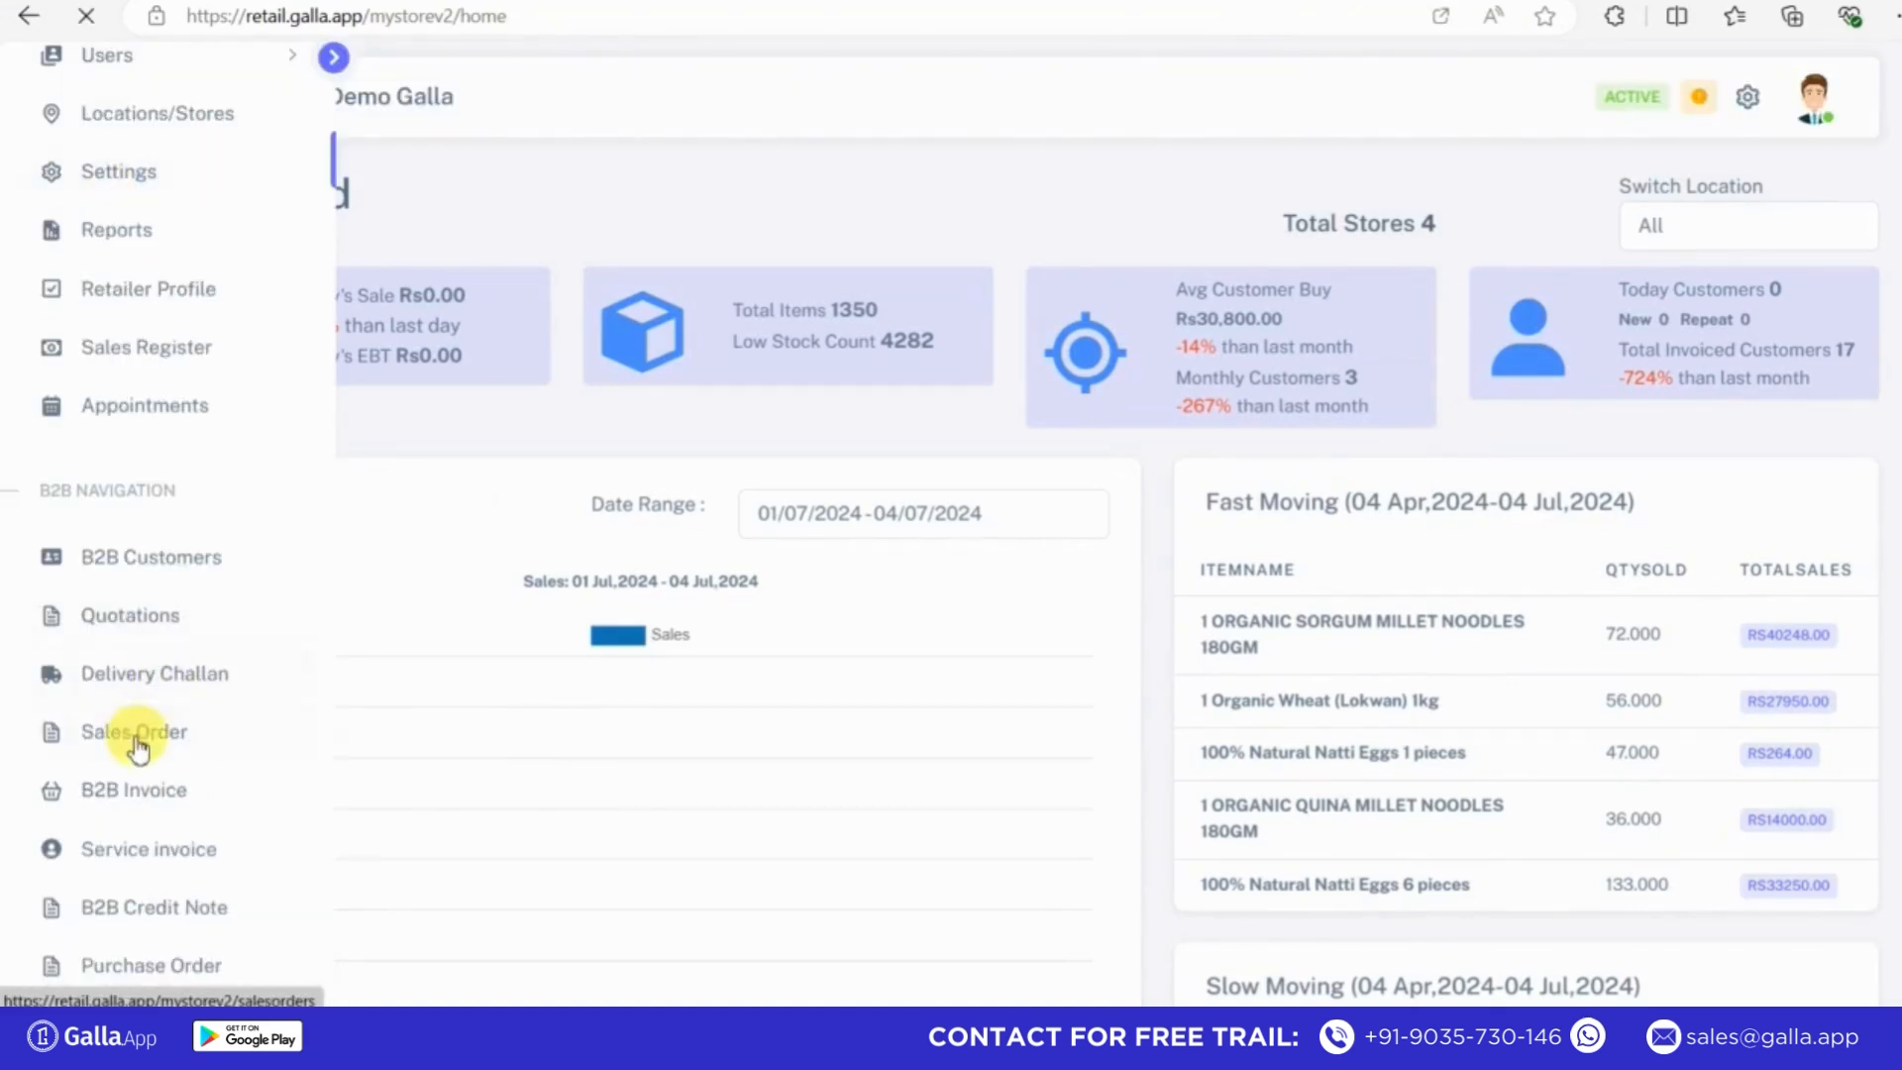
{"action": "left_click", "coordinate": [137, 735]}
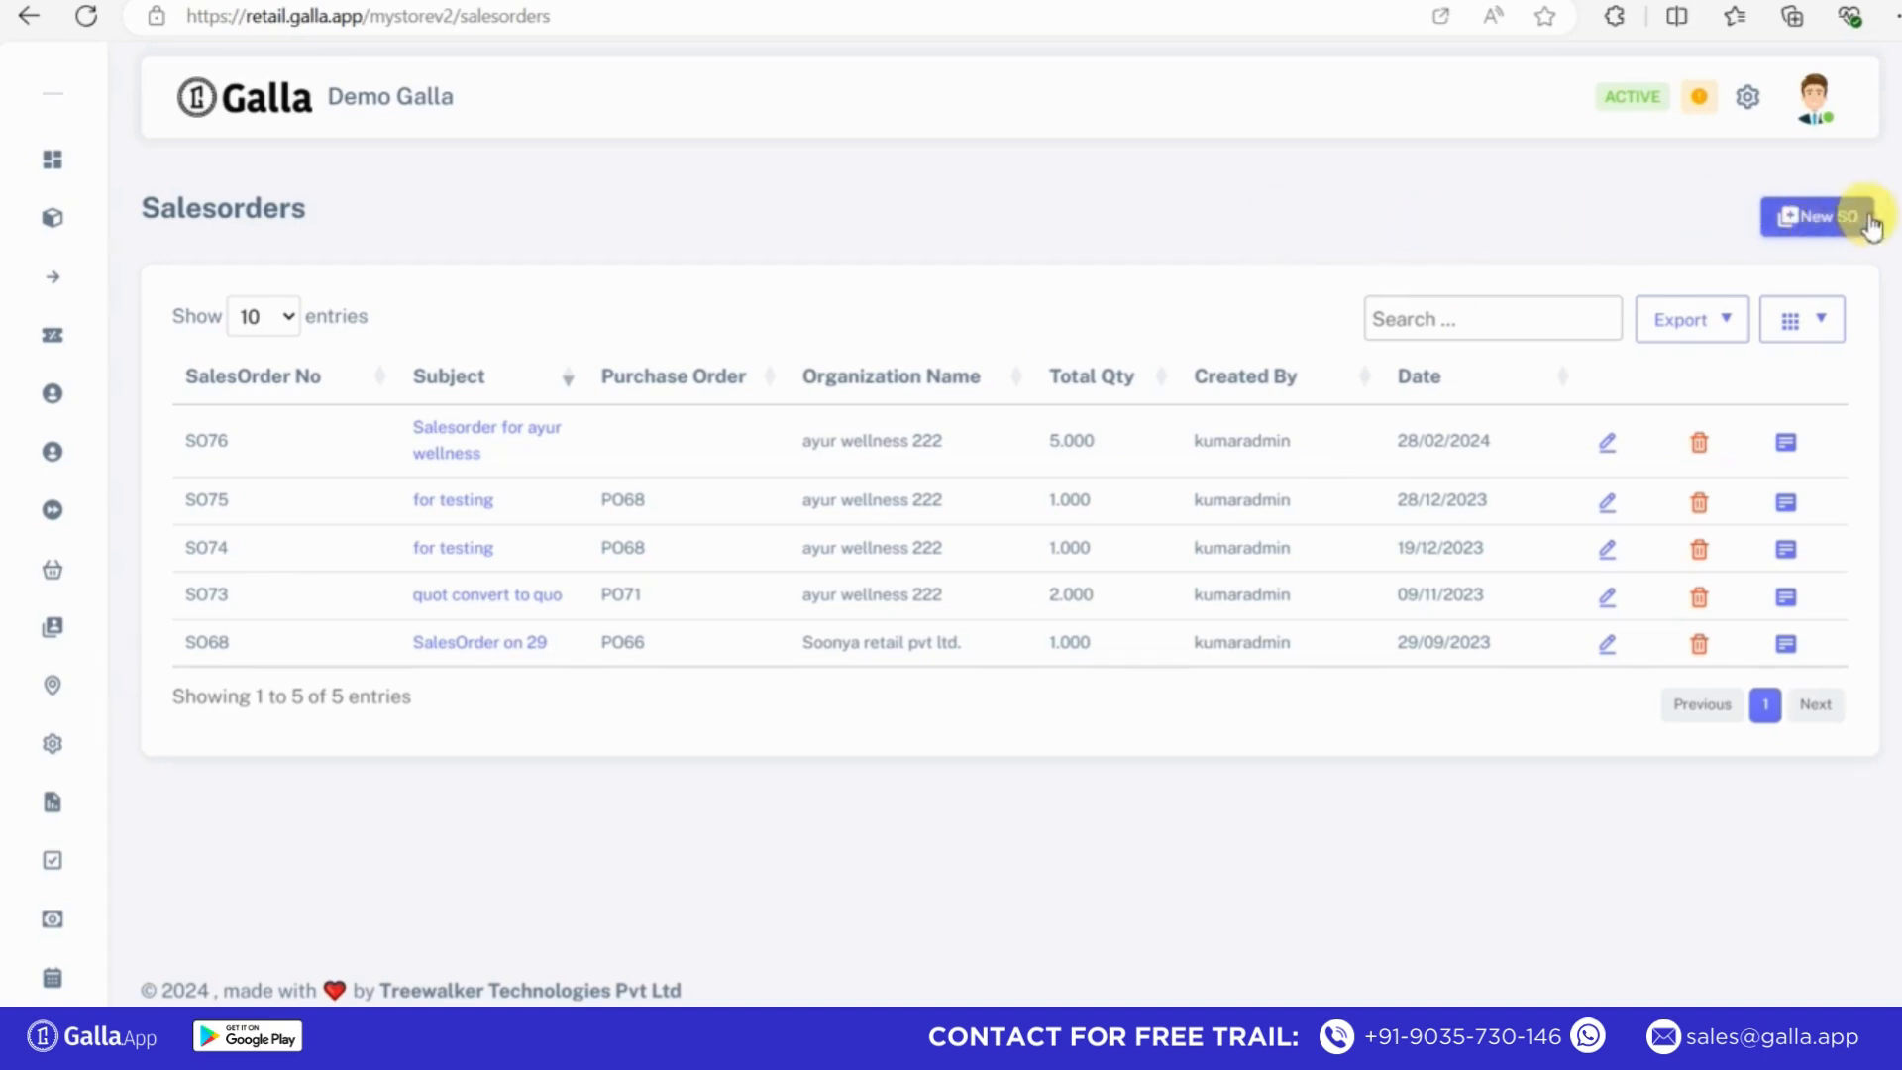
{"action": "left_click", "coordinate": [1838, 218]}
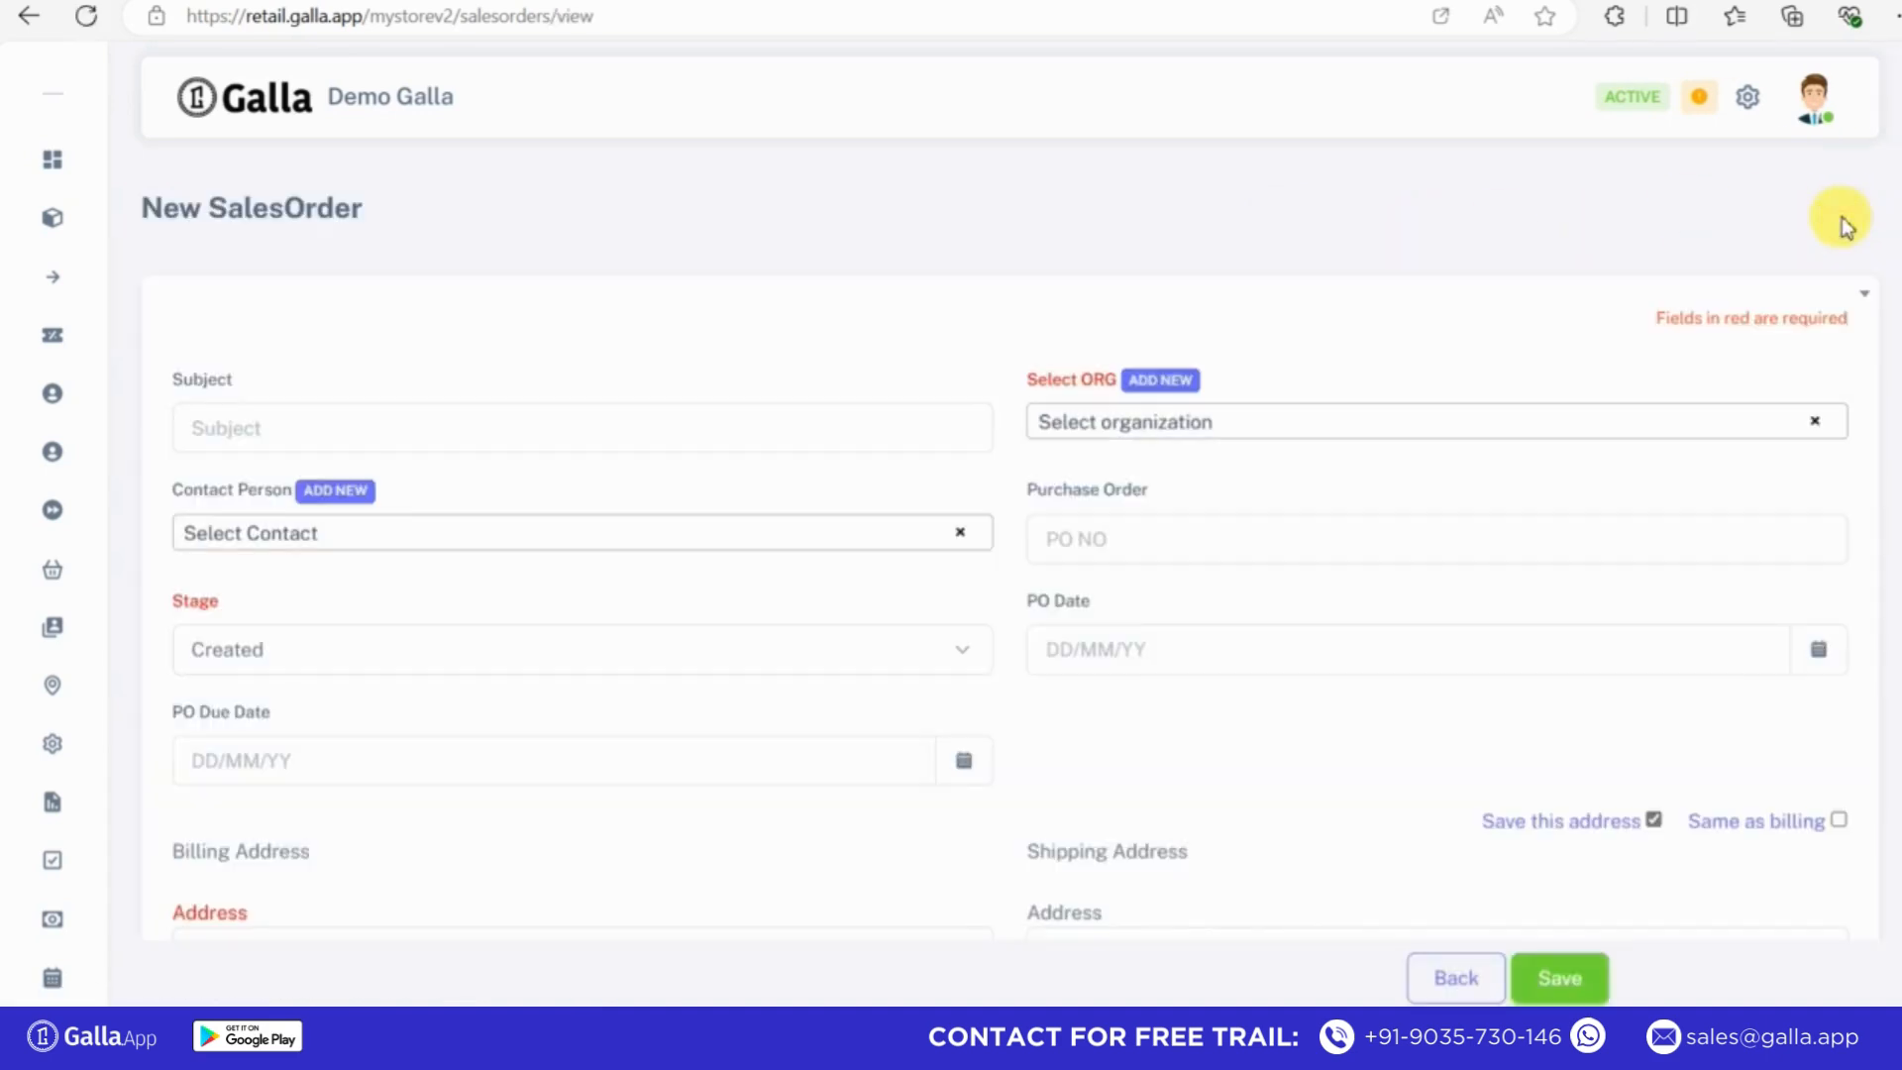
Enter Plan Details as the subject and select abc company as the organization
{"action": "left_click", "coordinate": [479, 424]}
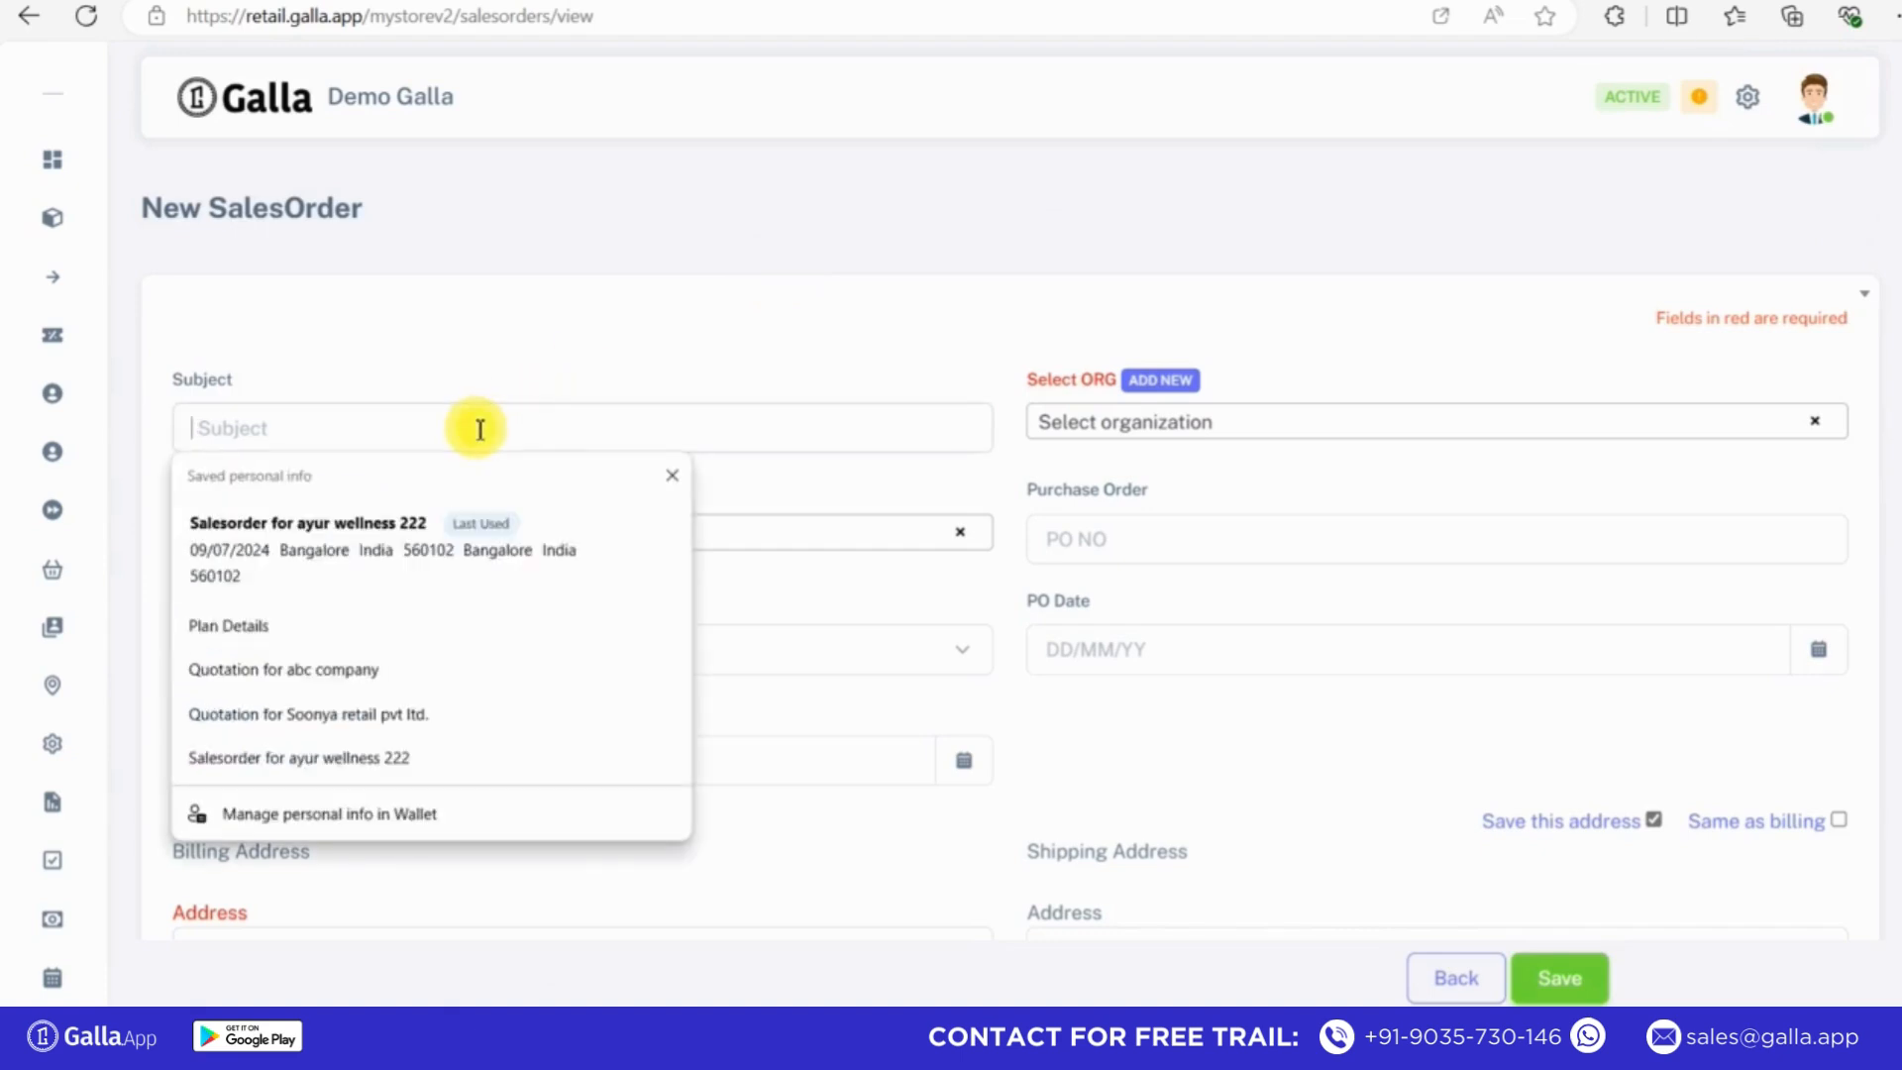
{"action": "left_click", "coordinate": [229, 625]}
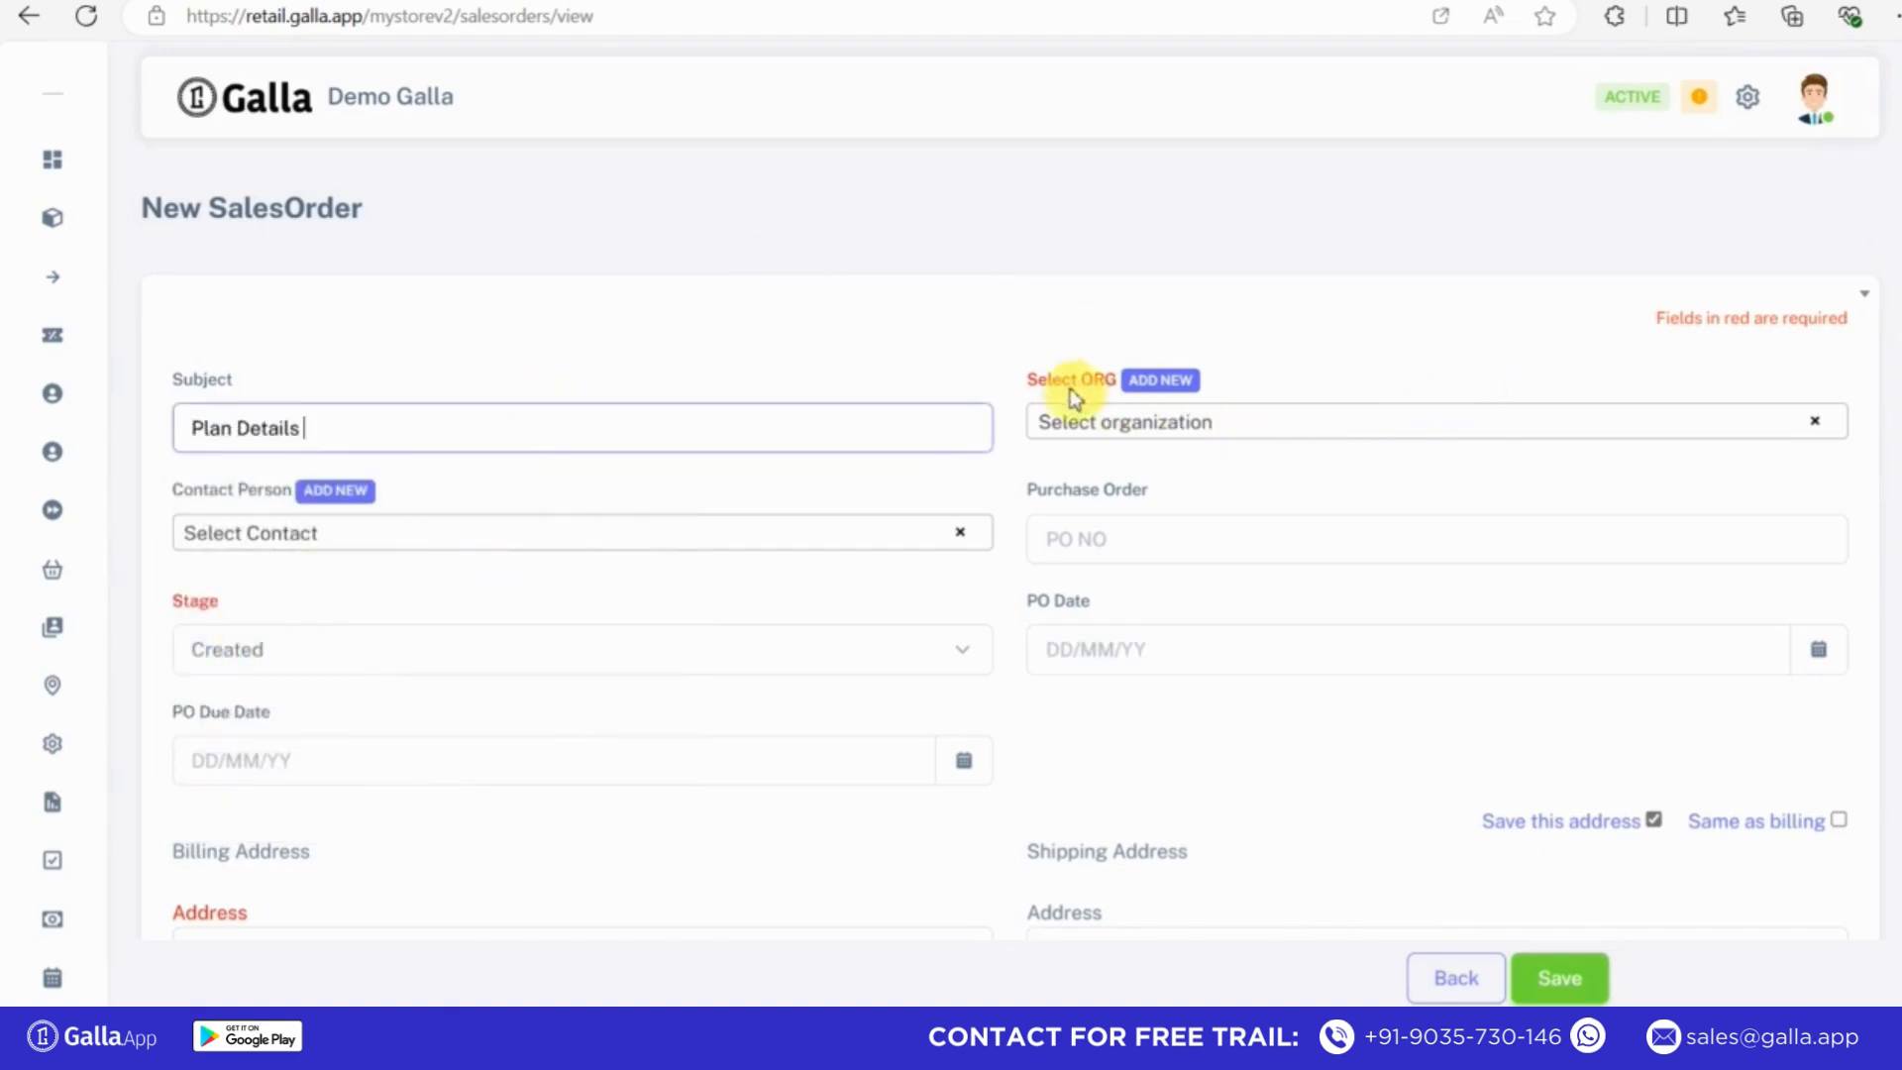
{"action": "left_click", "coordinate": [1104, 420]}
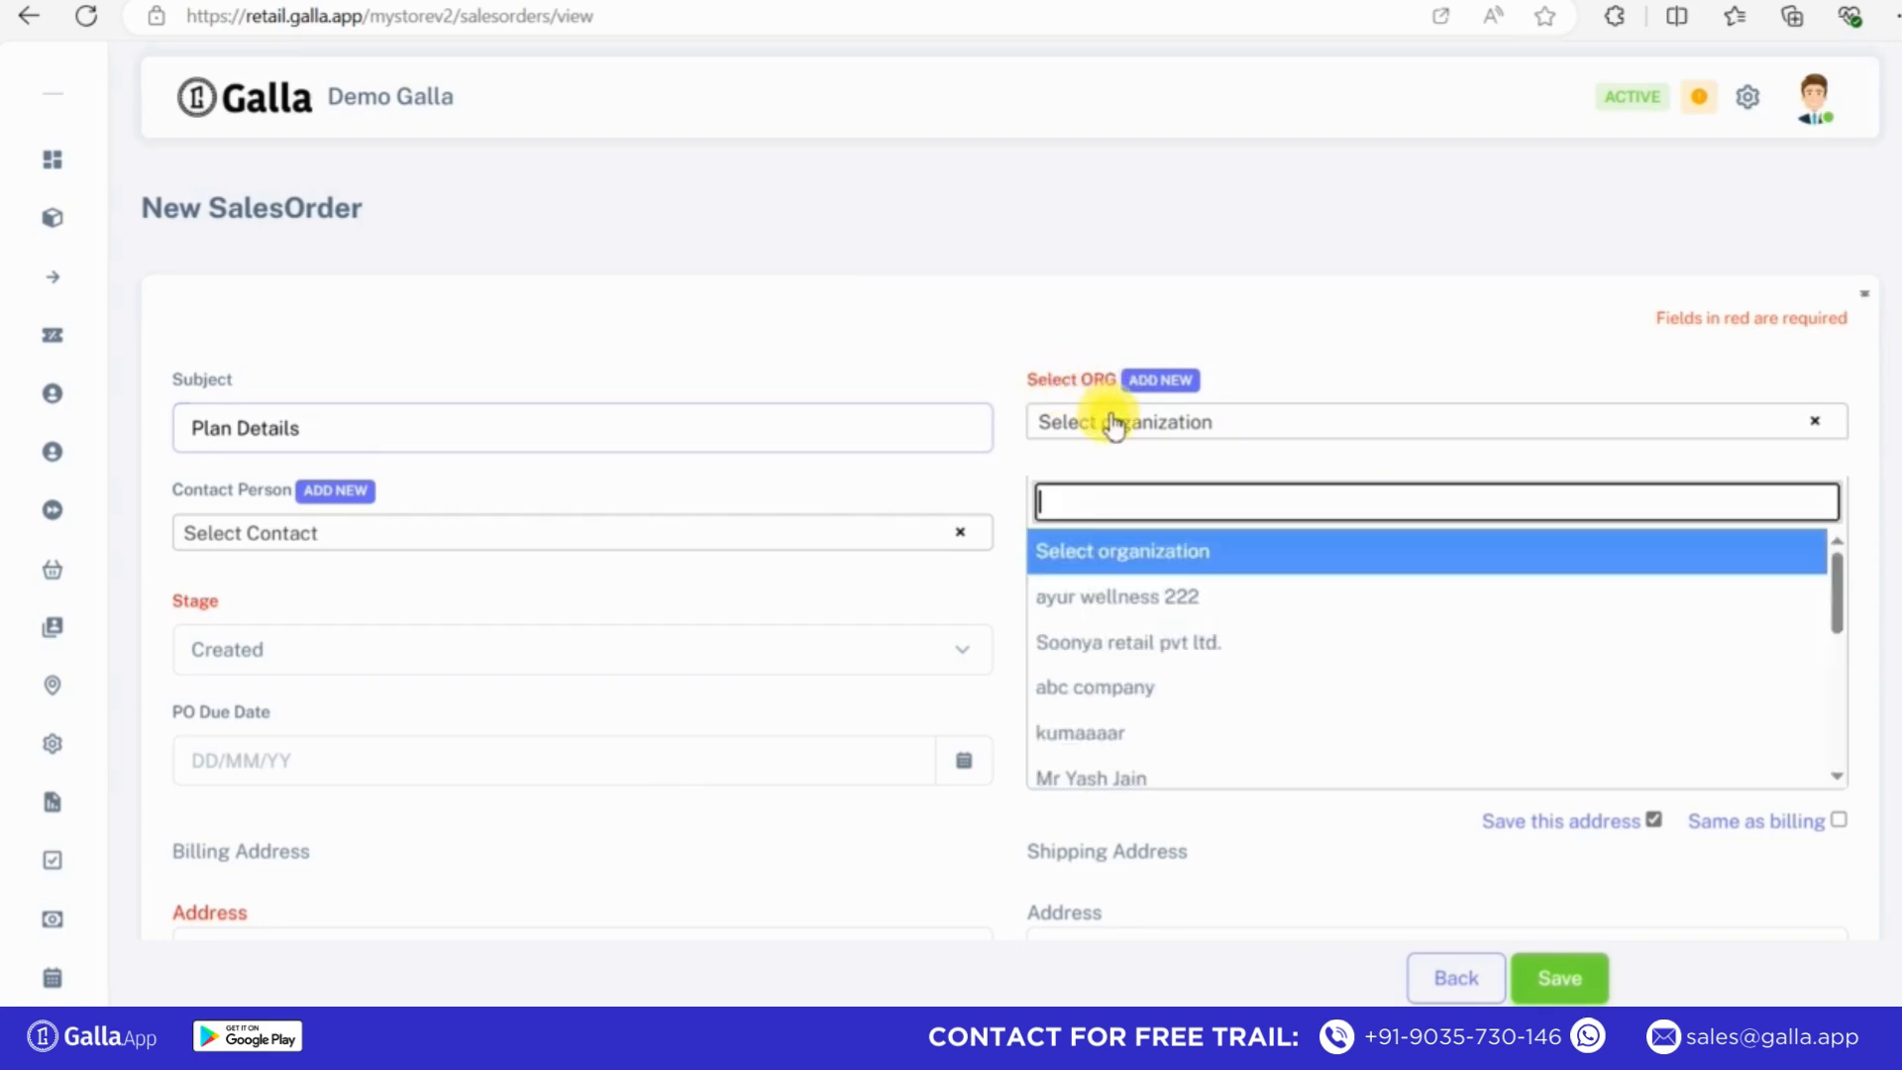
{"action": "left_click", "coordinate": [1080, 687]}
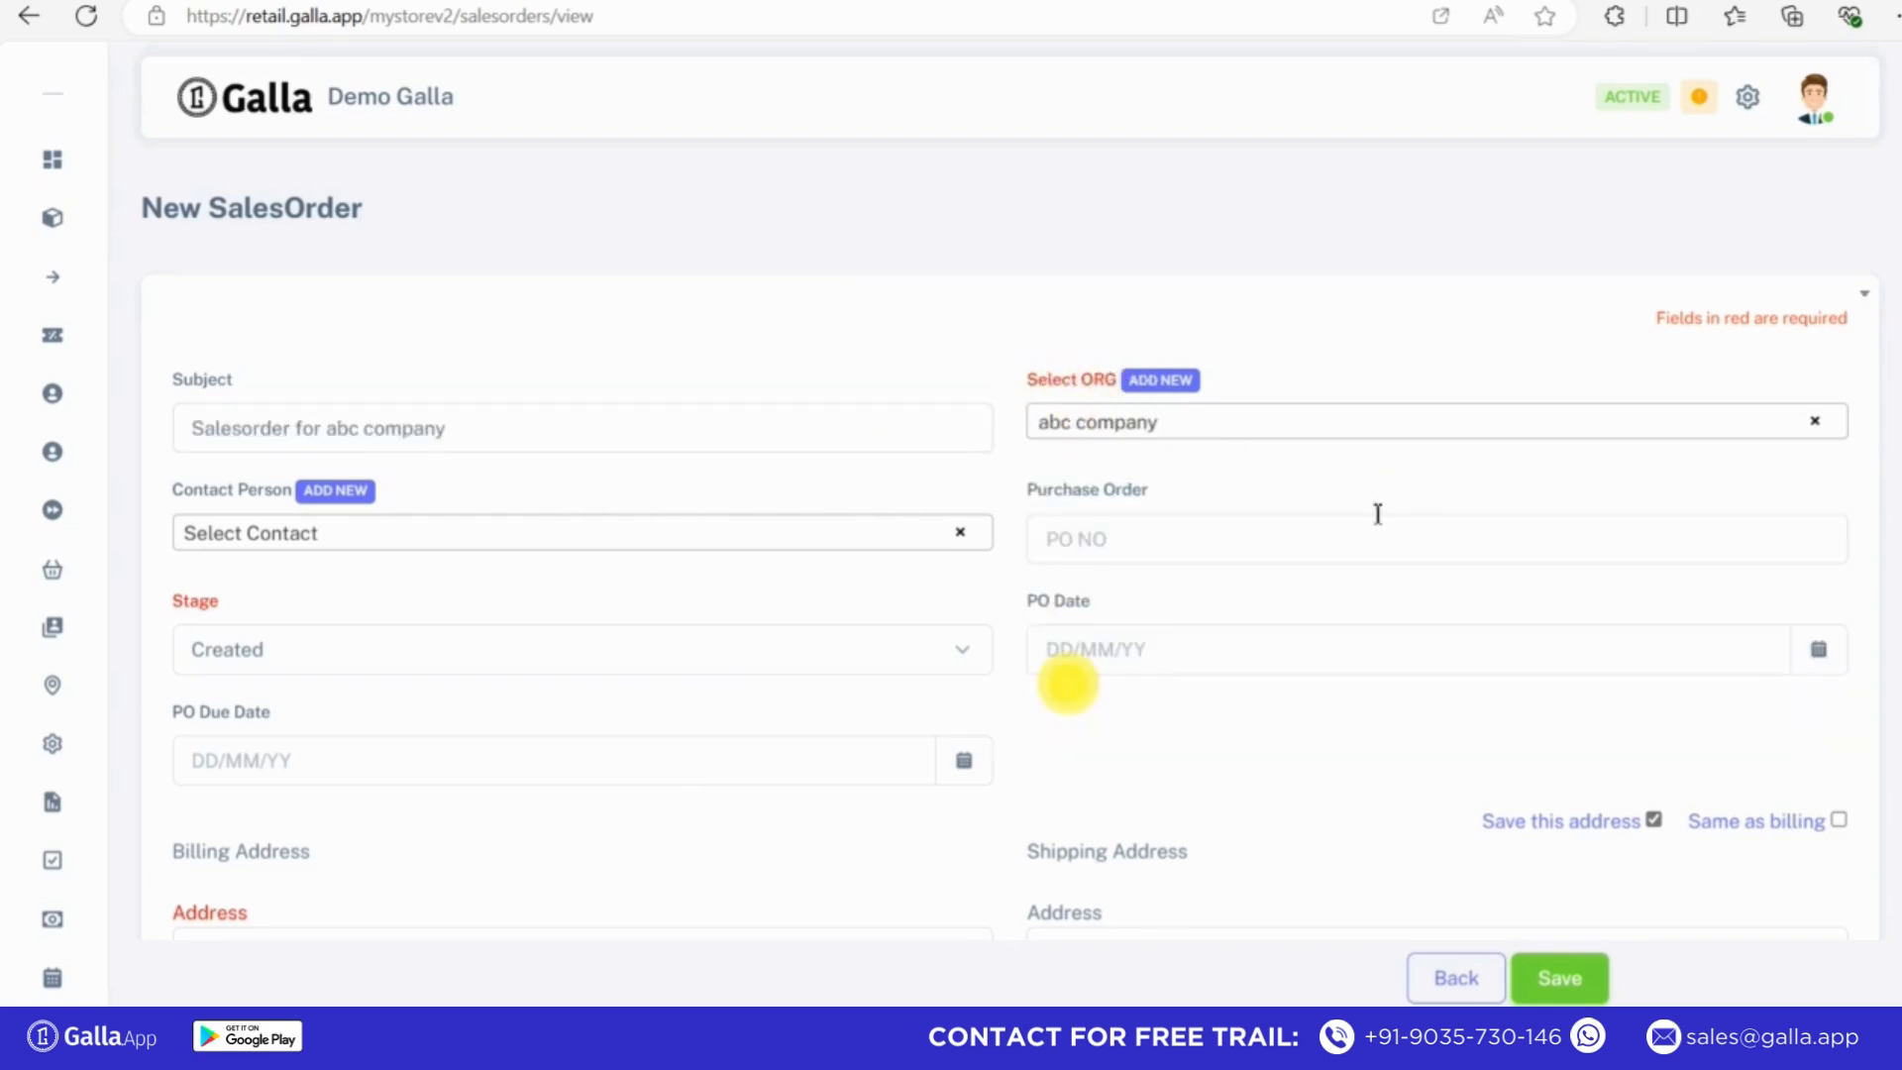
Set the sales order's stage to Created
{"action": "scroll", "coordinate": [1536, 394], "scroll_direction": "down", "scroll_amount": 1}
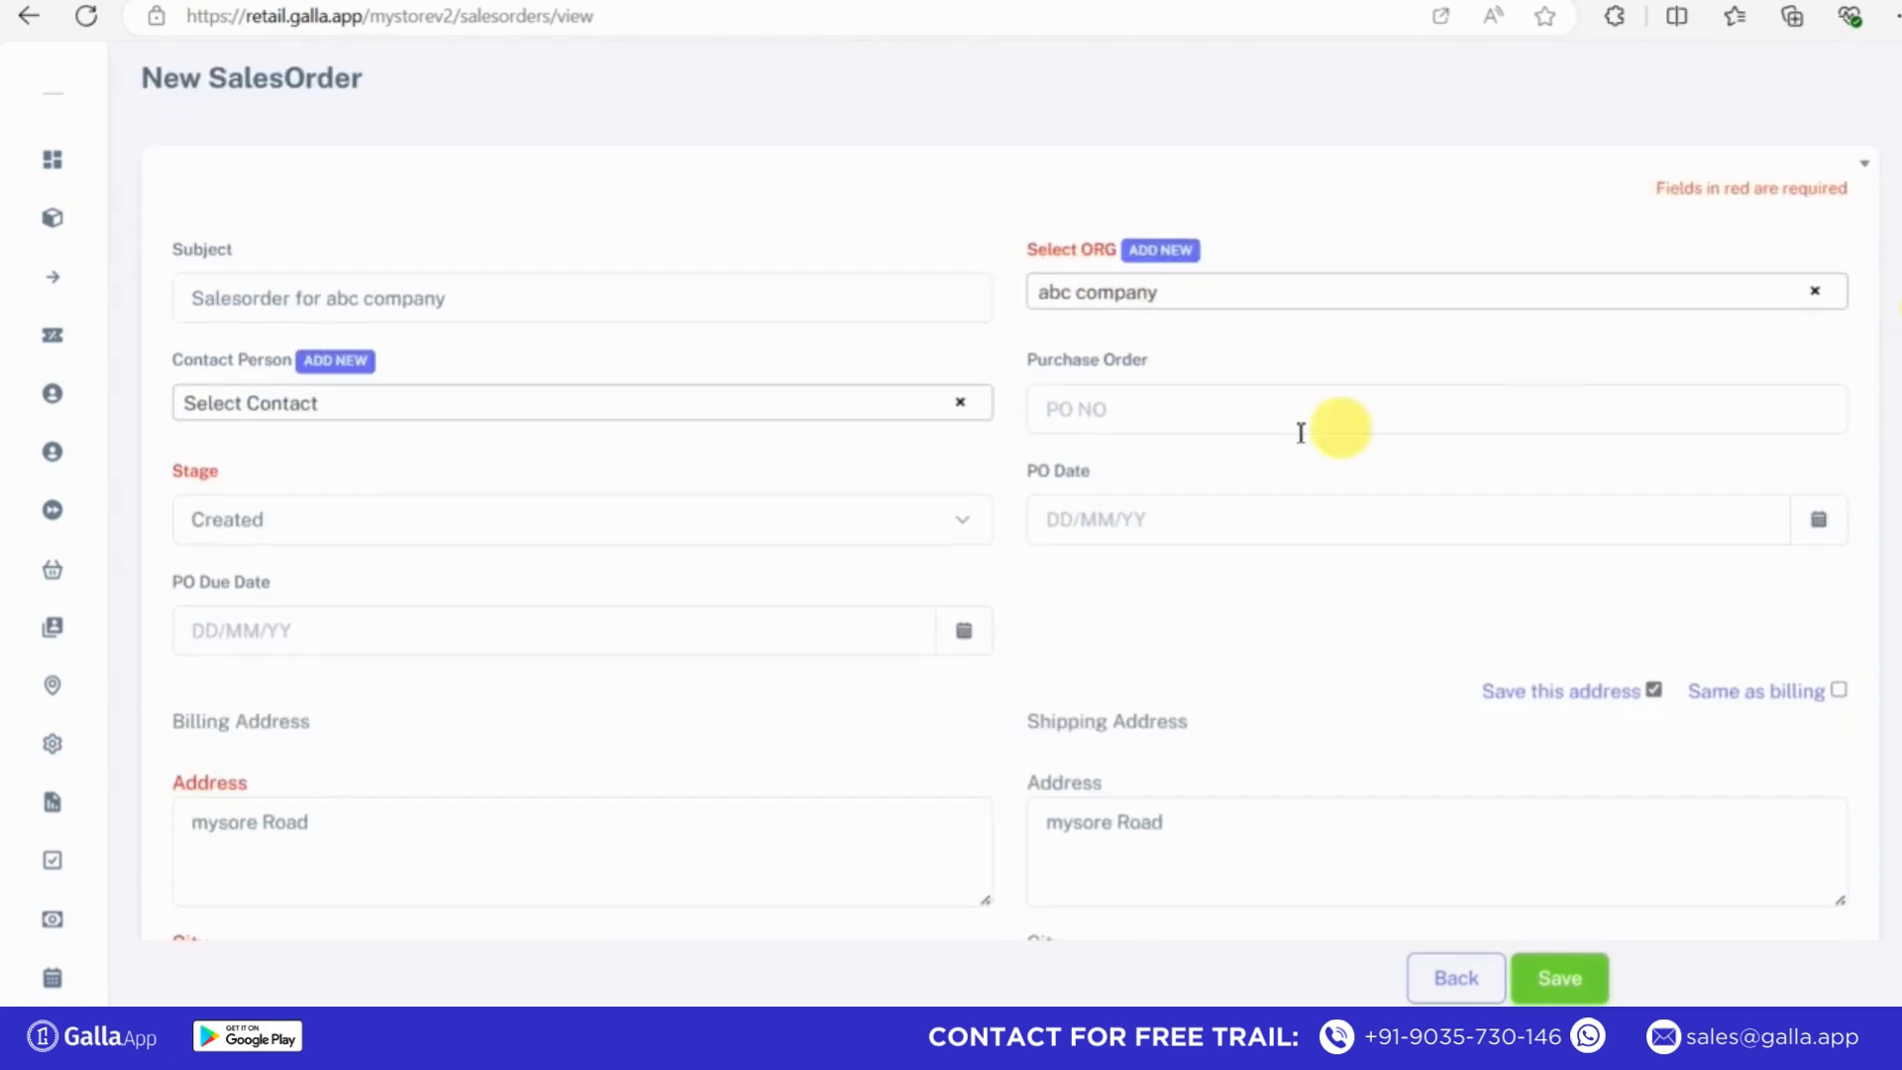
{"action": "left_click", "coordinate": [1104, 433]}
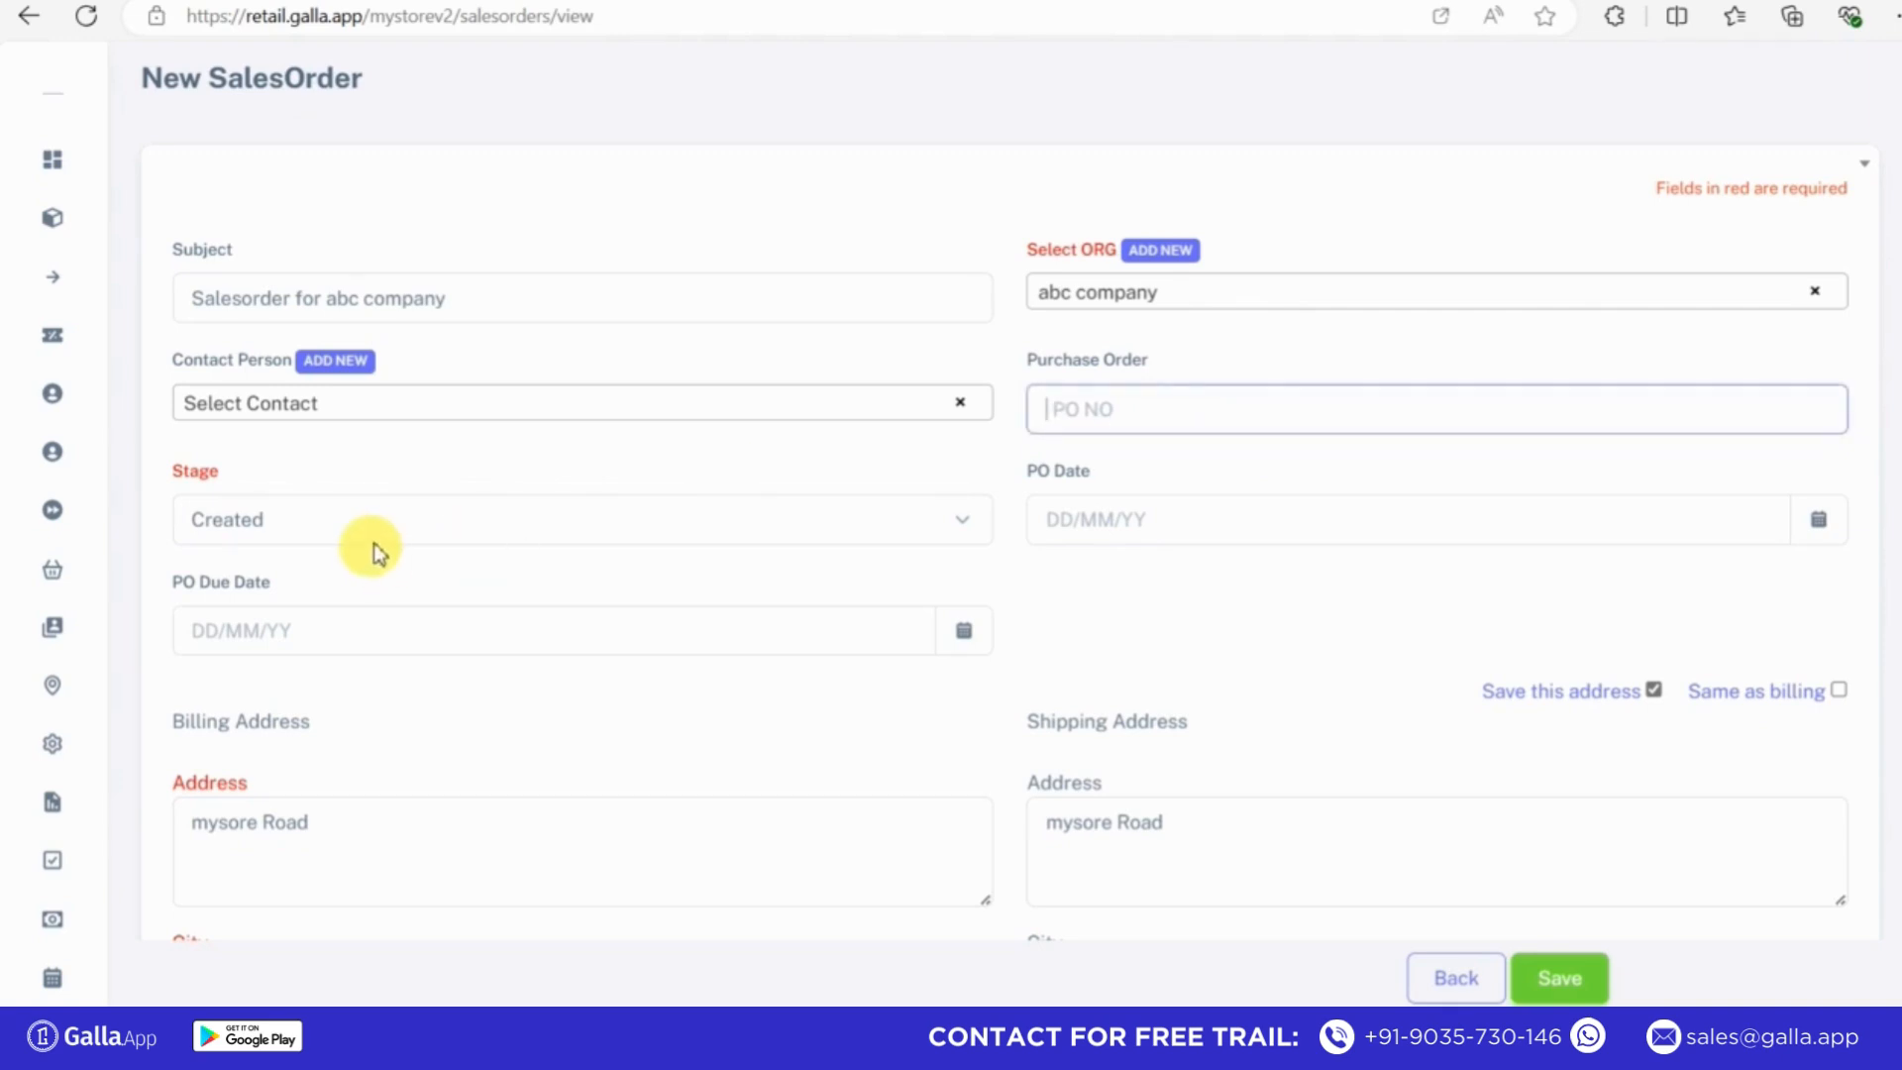
{"action": "left_click", "coordinate": [373, 539]}
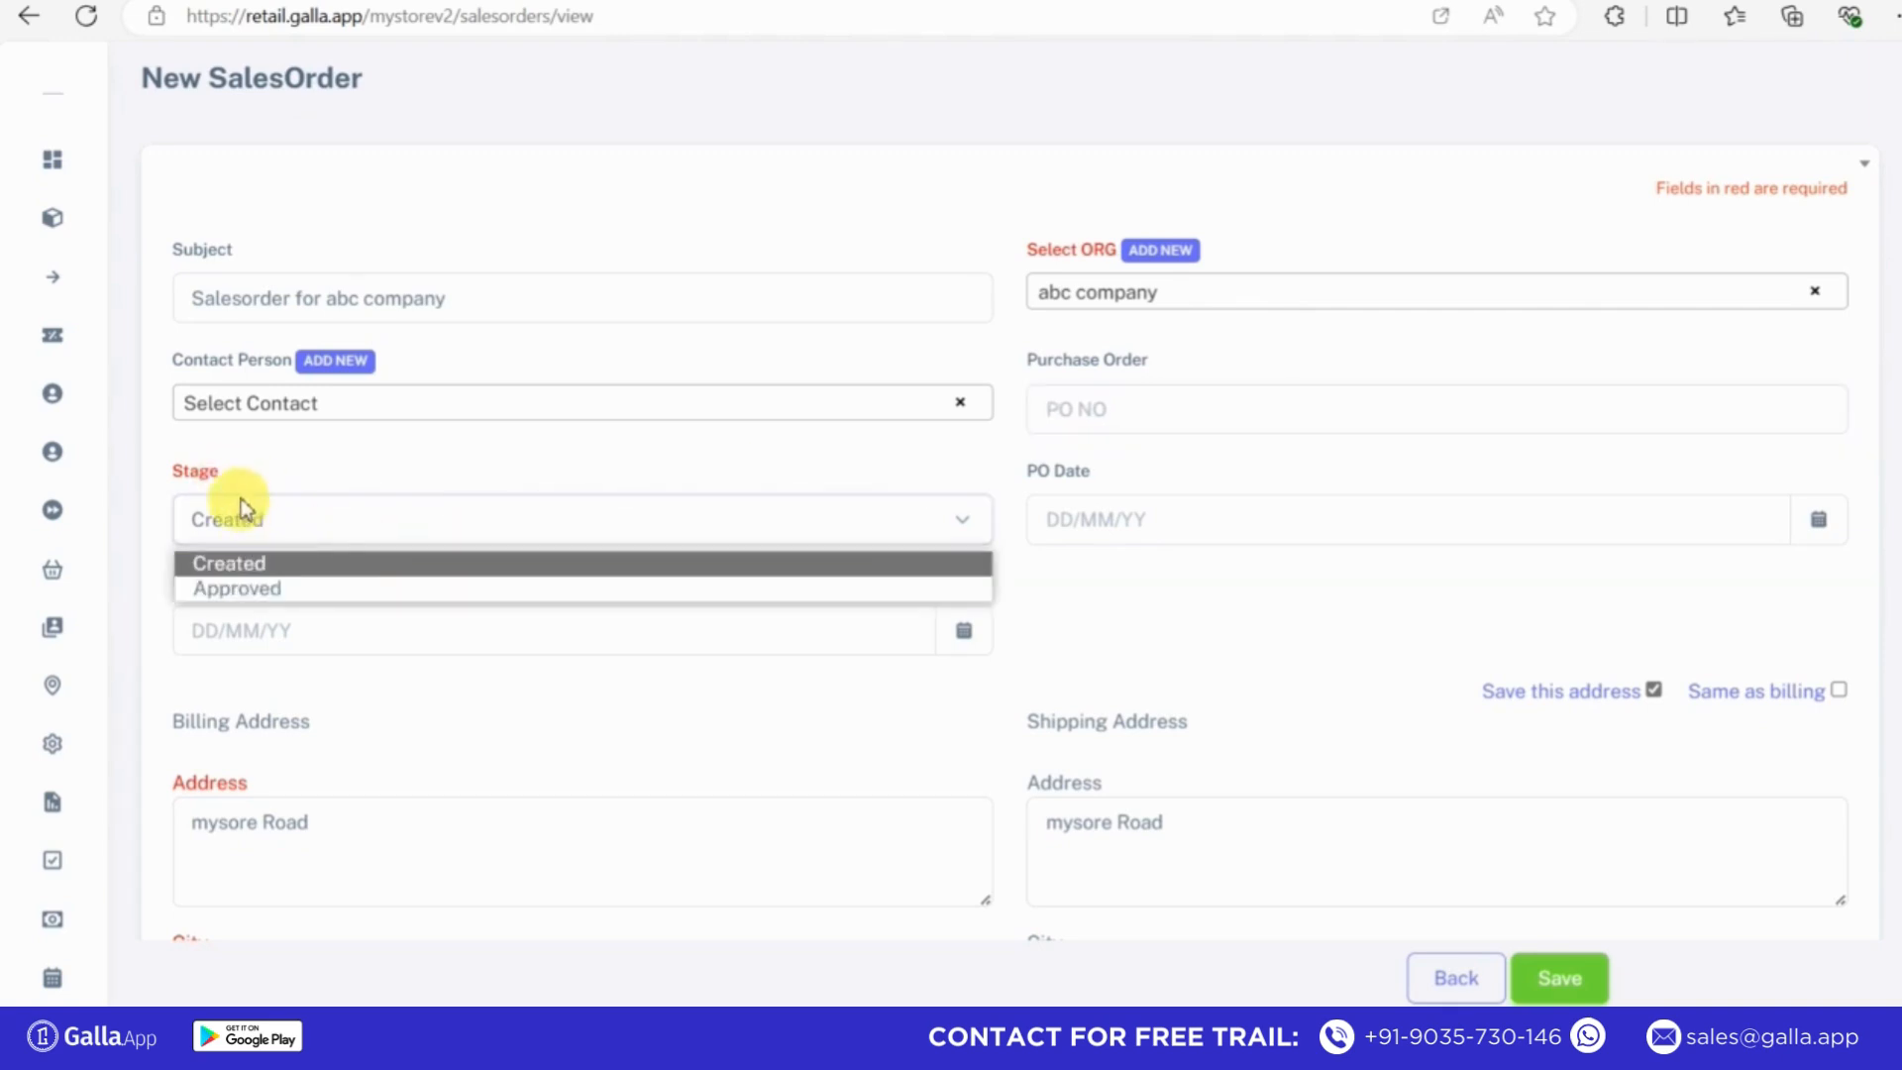
{"action": "left_click", "coordinate": [290, 533]}
{"action": "left_click", "coordinate": [290, 533]}
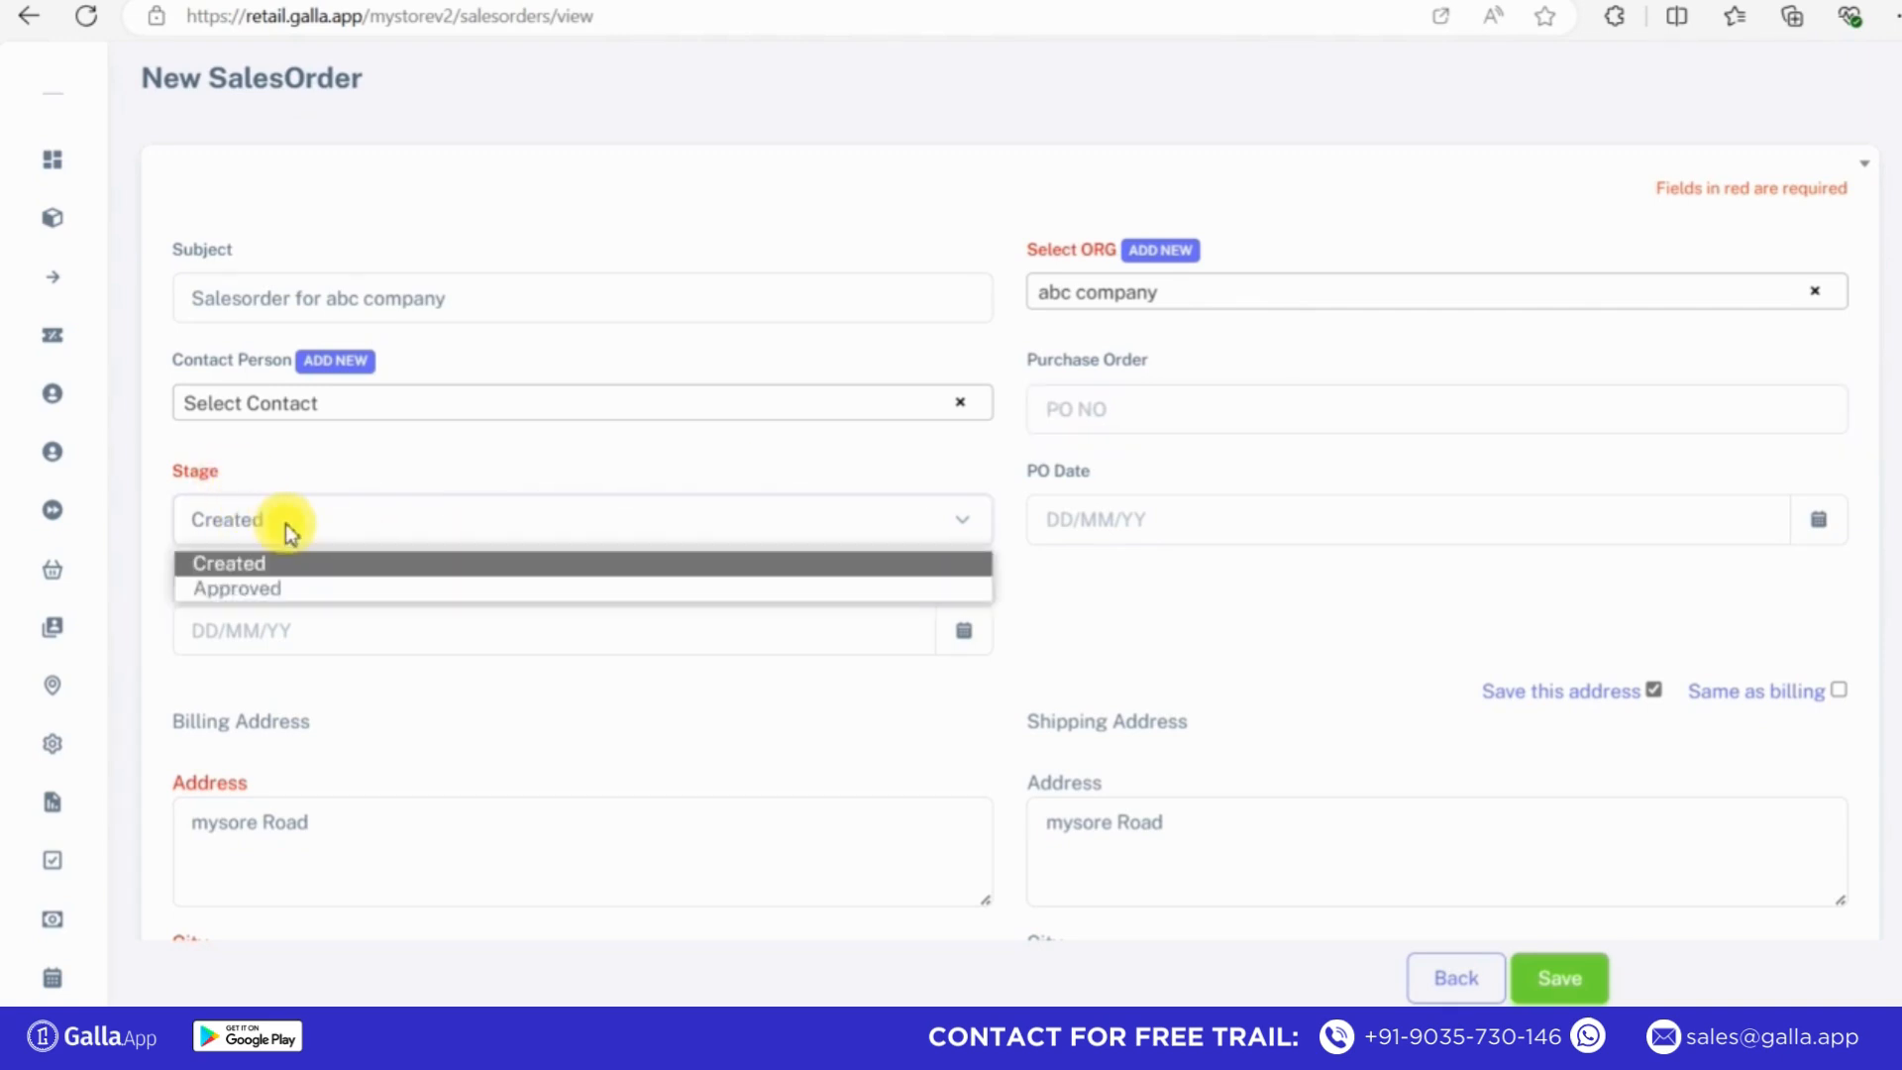
{"action": "left_click", "coordinate": [229, 566]}
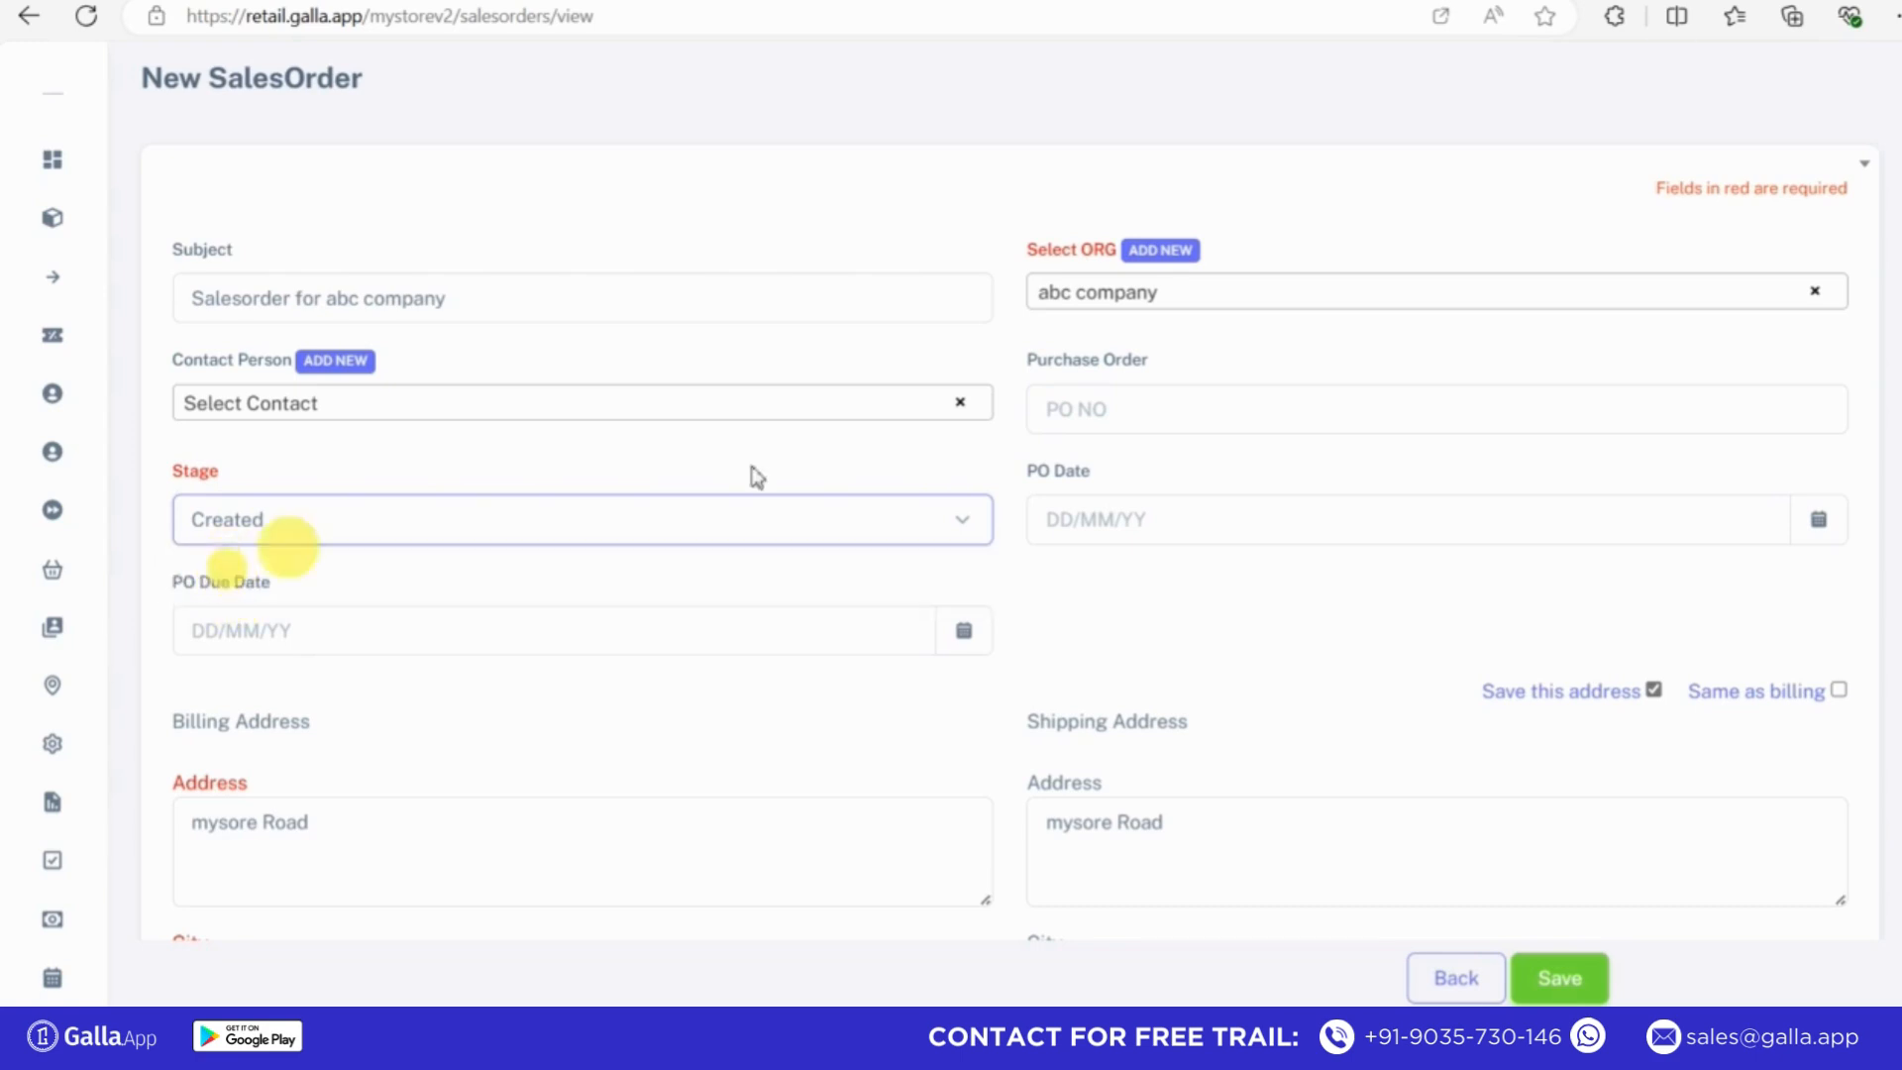
Set the PO date to 17/07/2024 and fill in the purchase order number
{"action": "left_click", "coordinate": [1138, 519]}
{"action": "left_click", "coordinate": [1109, 684]}
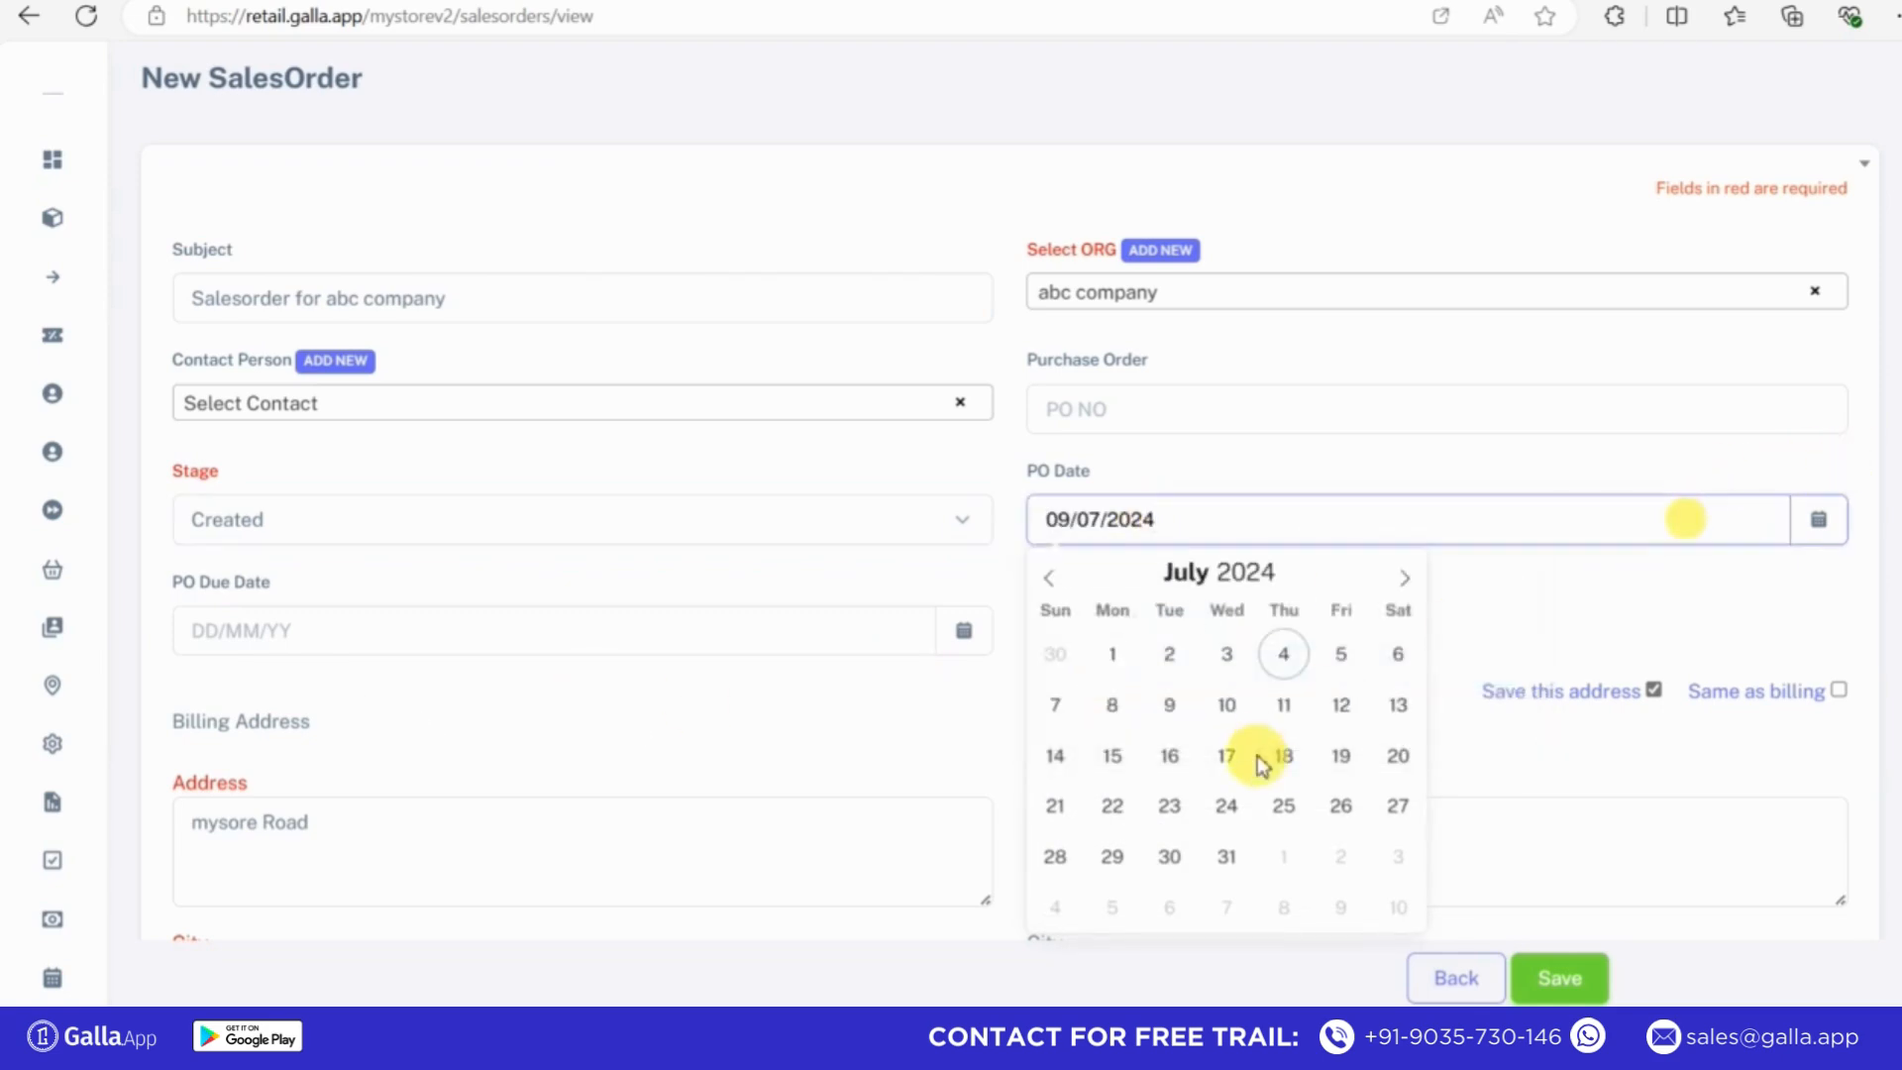
{"action": "left_click", "coordinate": [1224, 757]}
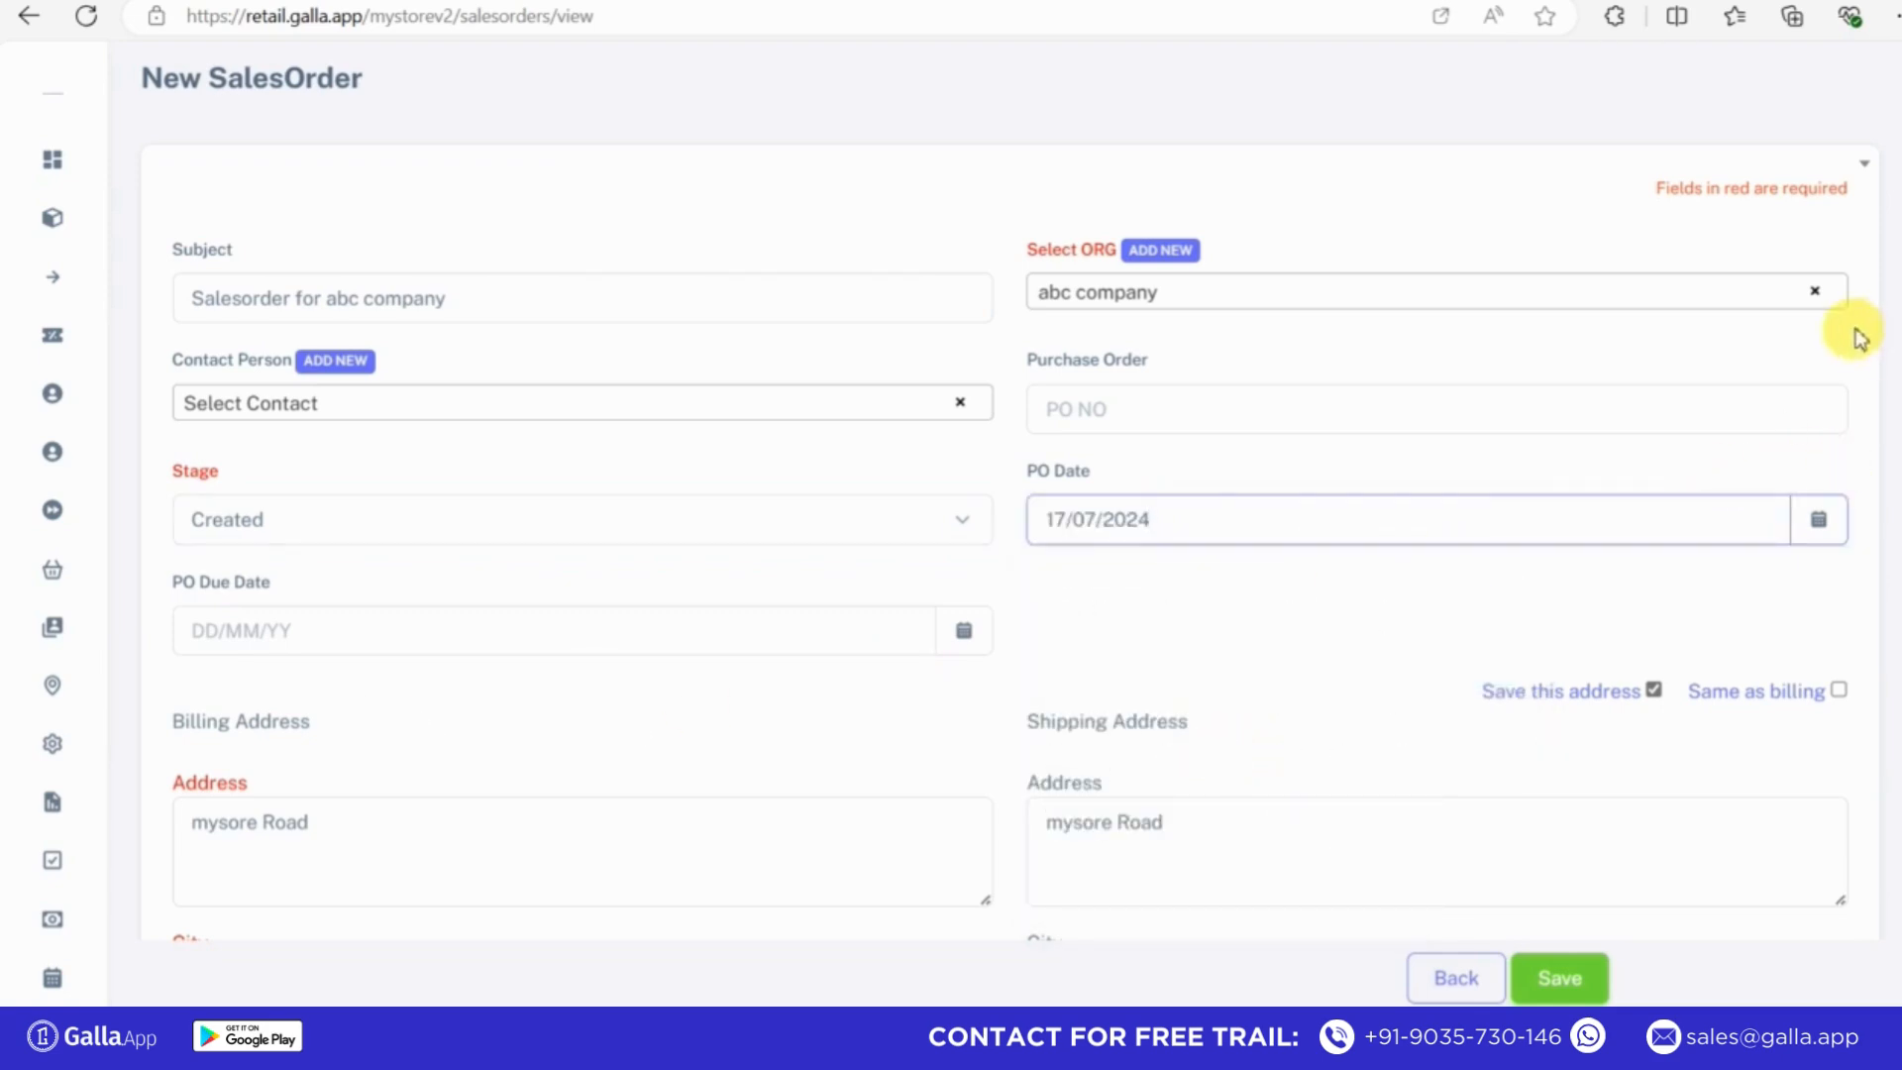
{"action": "left_click", "coordinate": [1402, 423]}
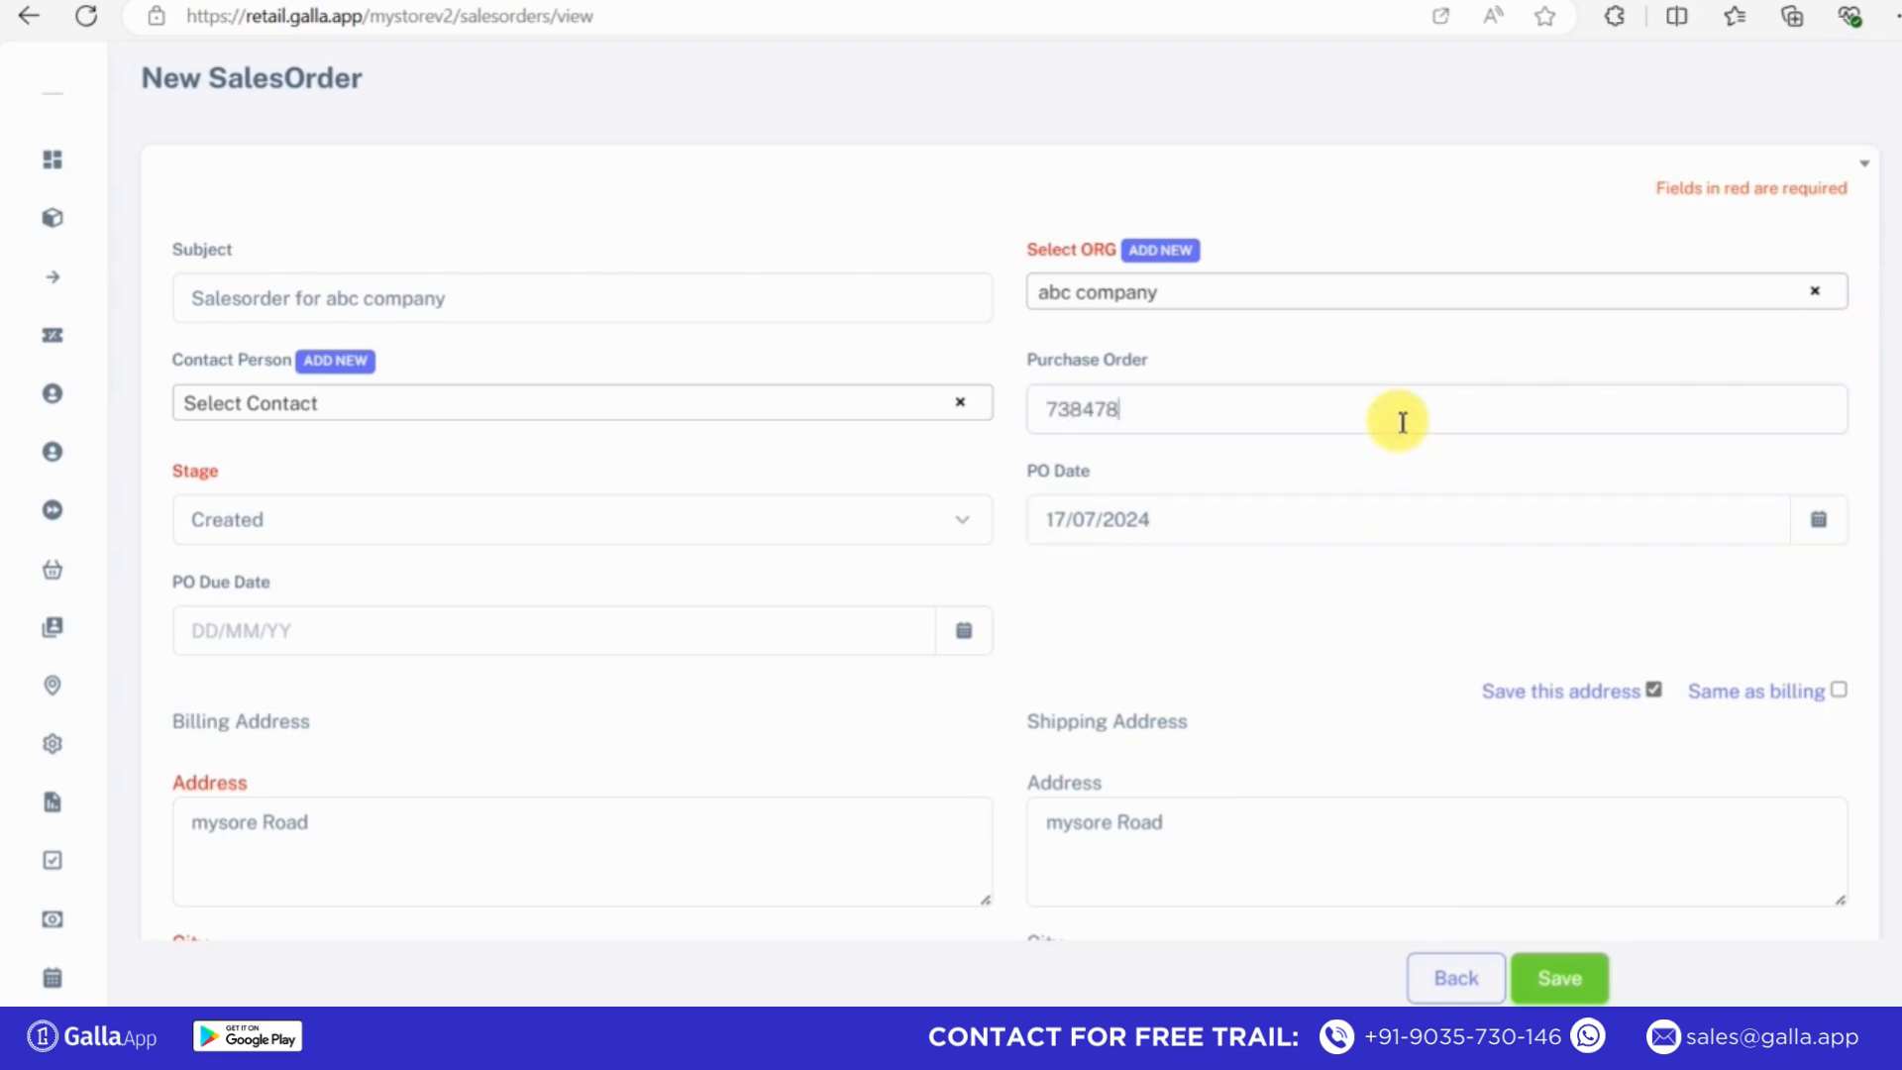
Append extra text to the street address in both the billing and shipping sections
{"action": "scroll", "coordinate": [351, 594], "scroll_direction": "down", "scroll_amount": 3}
{"action": "left_click", "coordinate": [347, 535]}
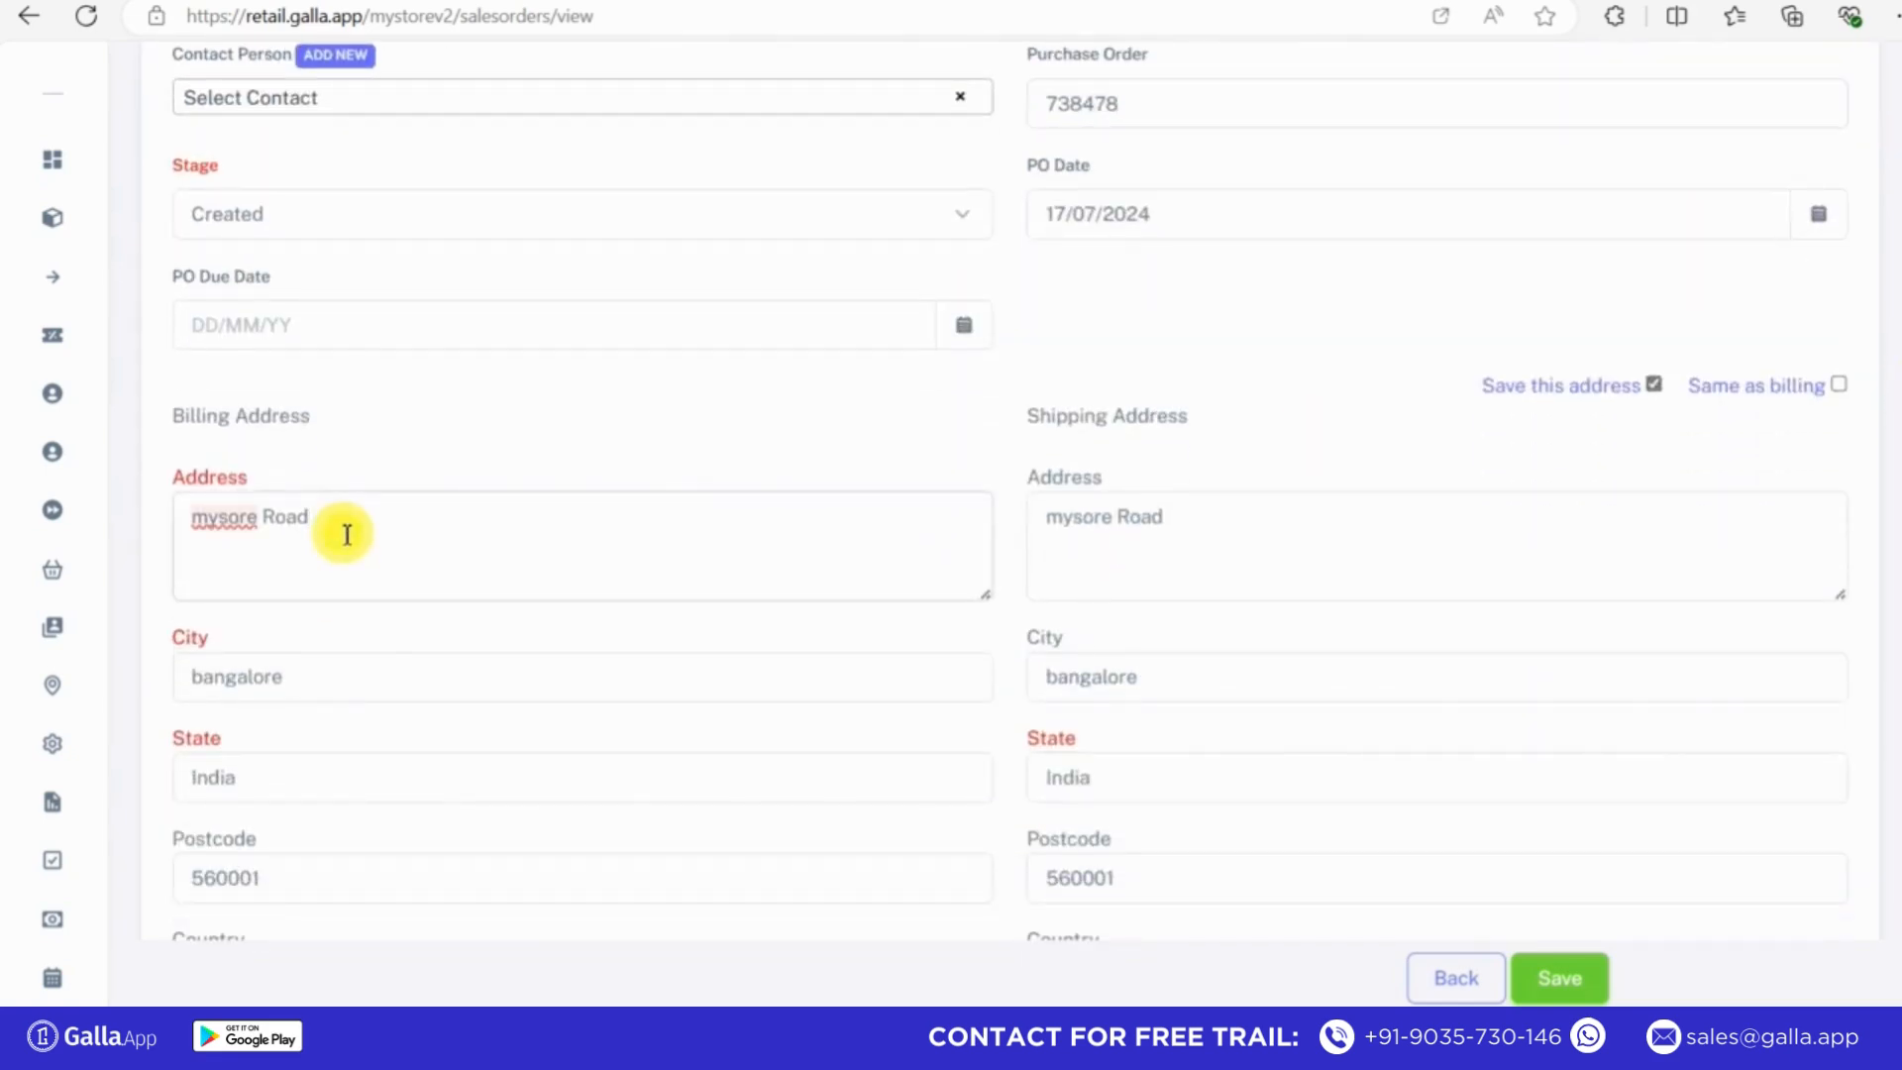
{"action": "type", "text": ". GJgsdv"}
{"action": "left_click", "coordinate": [1202, 518]}
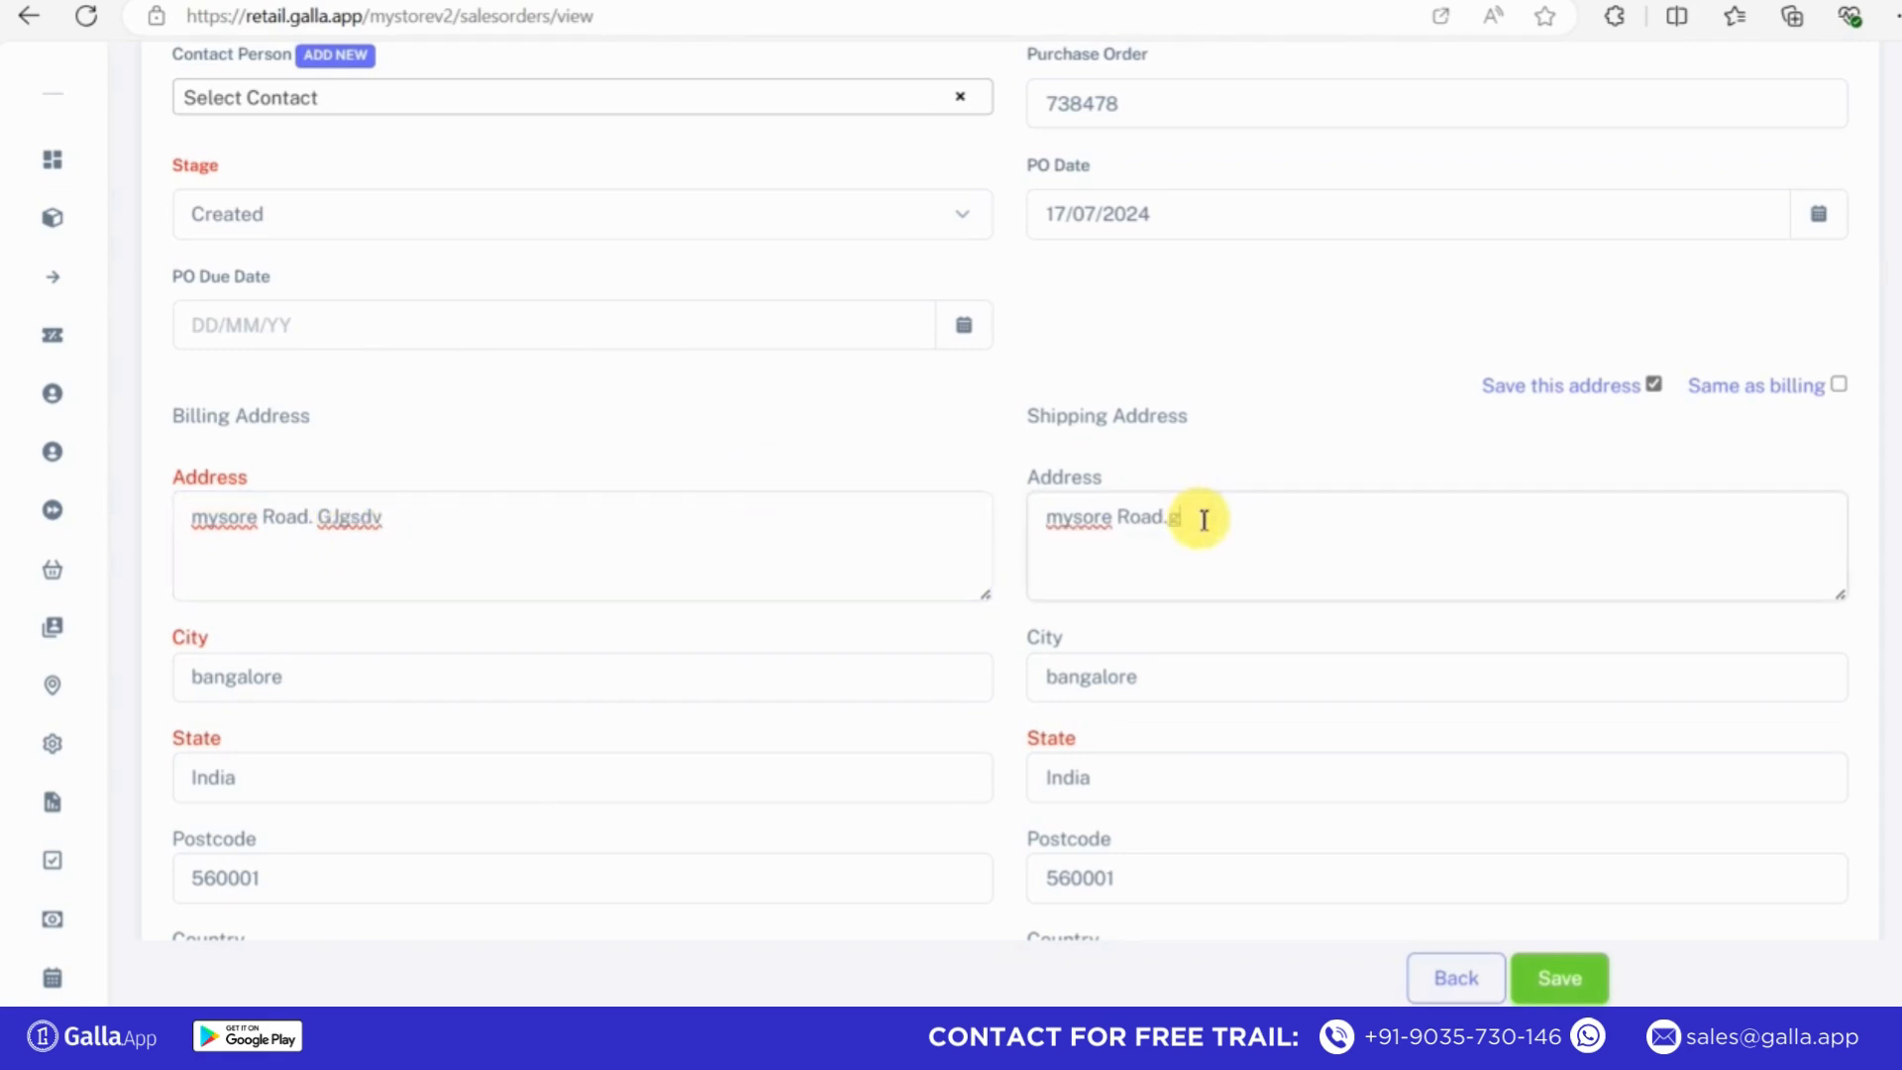
{"action": "type", "text": ".gyuwjh"}
Set both the billing and shipping city to the saved suggestion Bangalore
{"action": "left_click", "coordinate": [896, 670]}
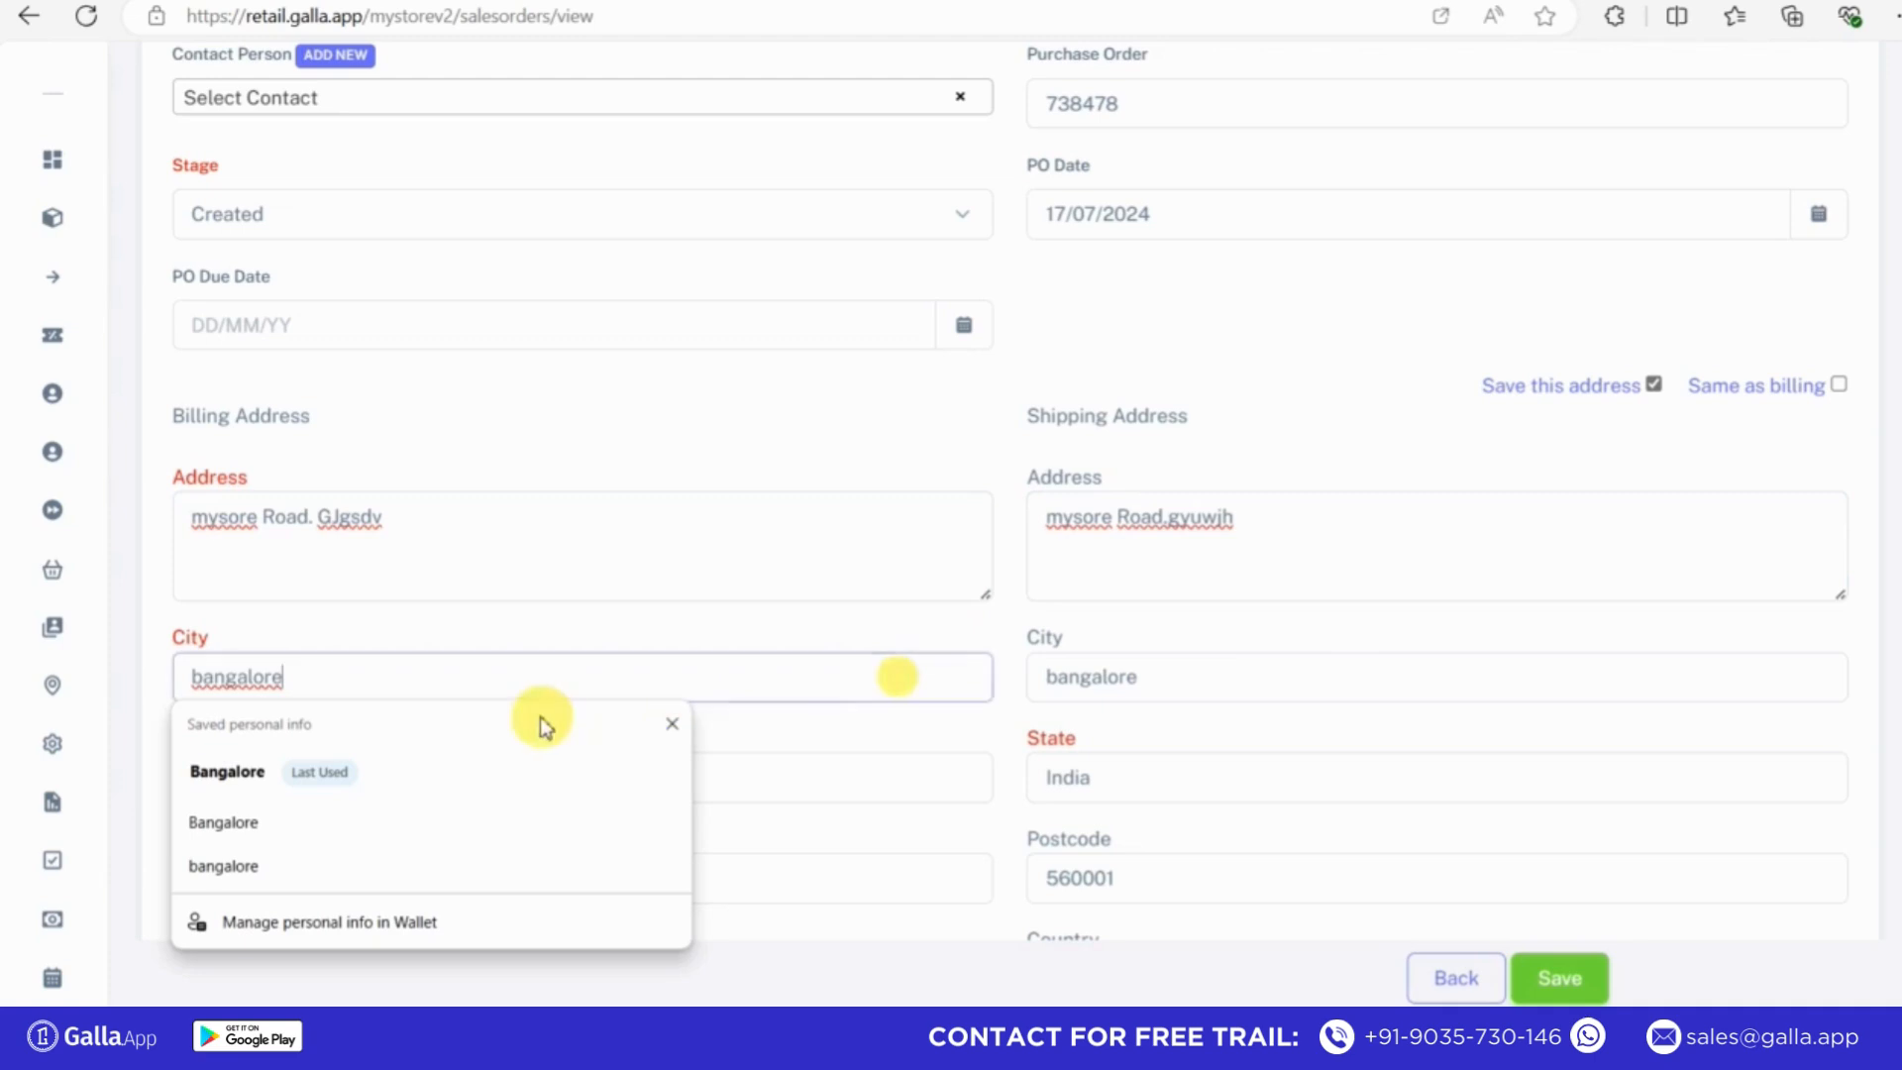
{"action": "left_click", "coordinate": [265, 832]}
{"action": "left_click", "coordinate": [1180, 675]}
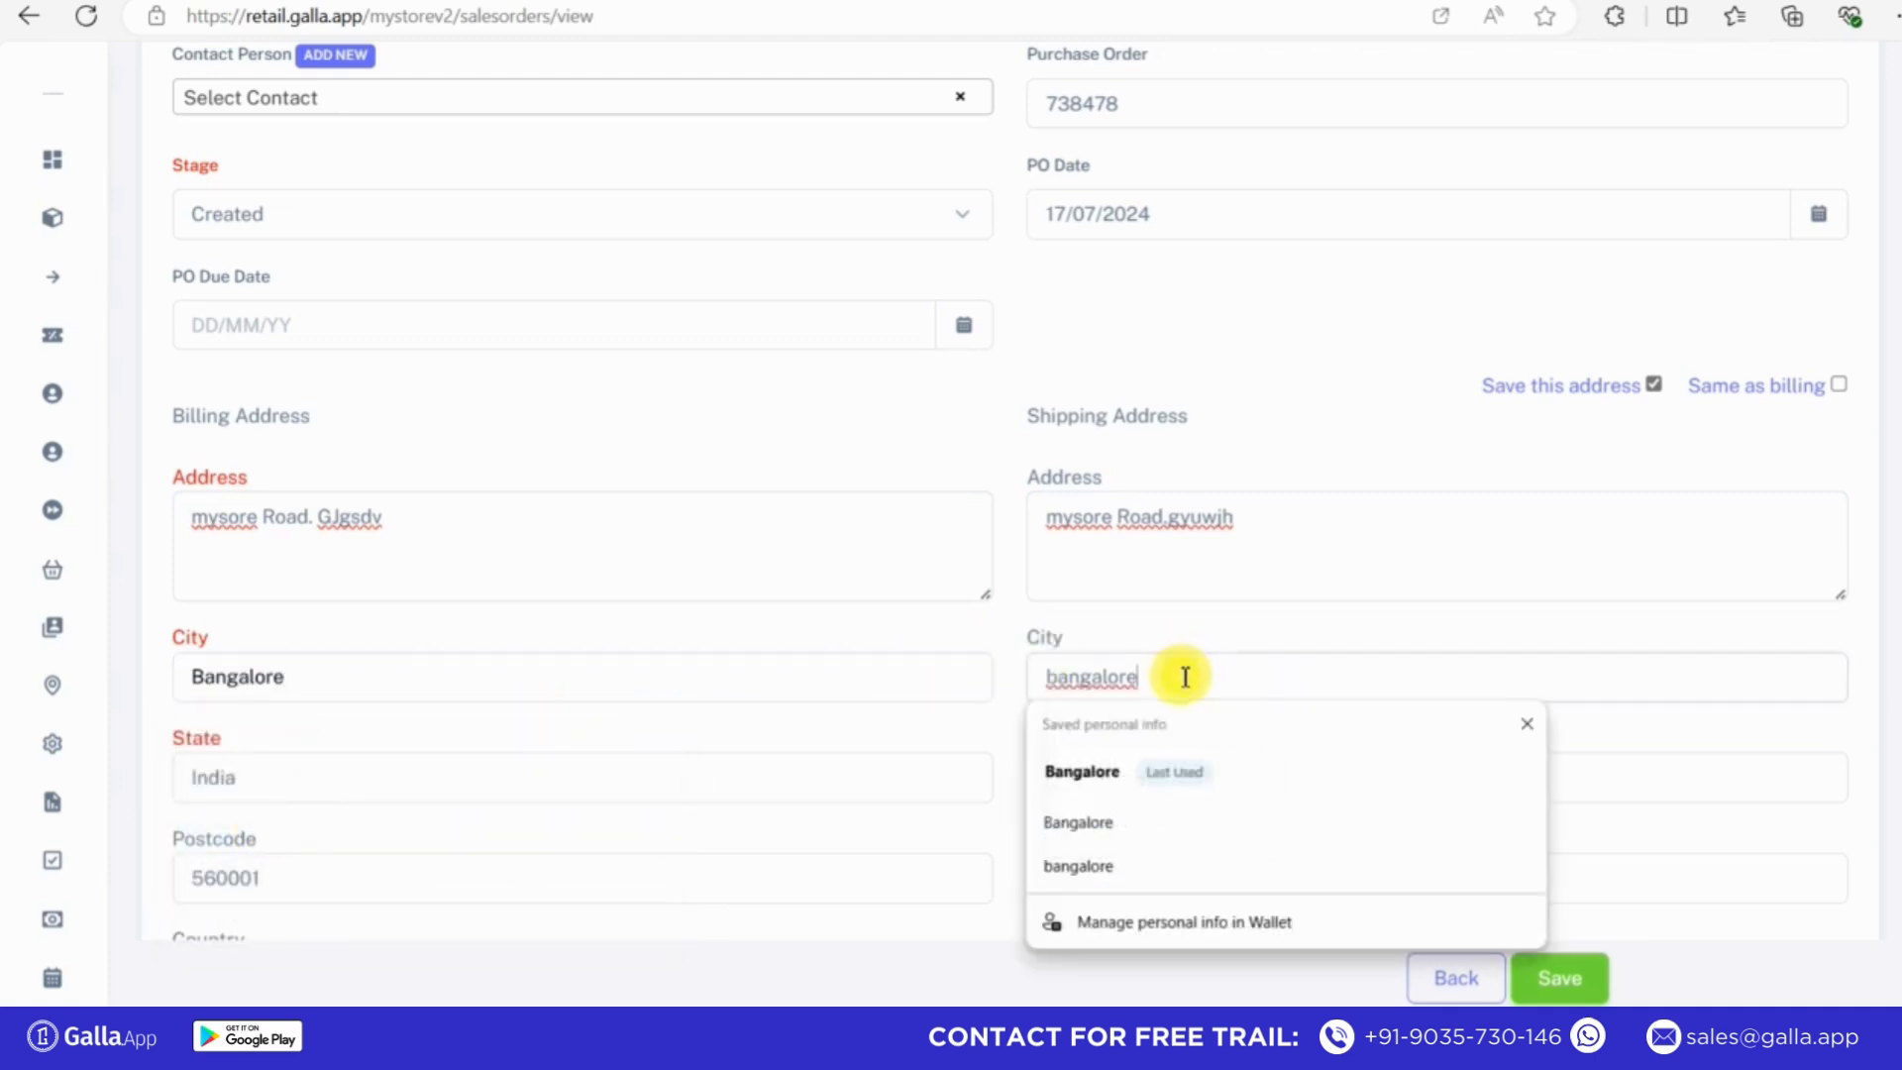
{"action": "left_click", "coordinate": [1079, 777]}
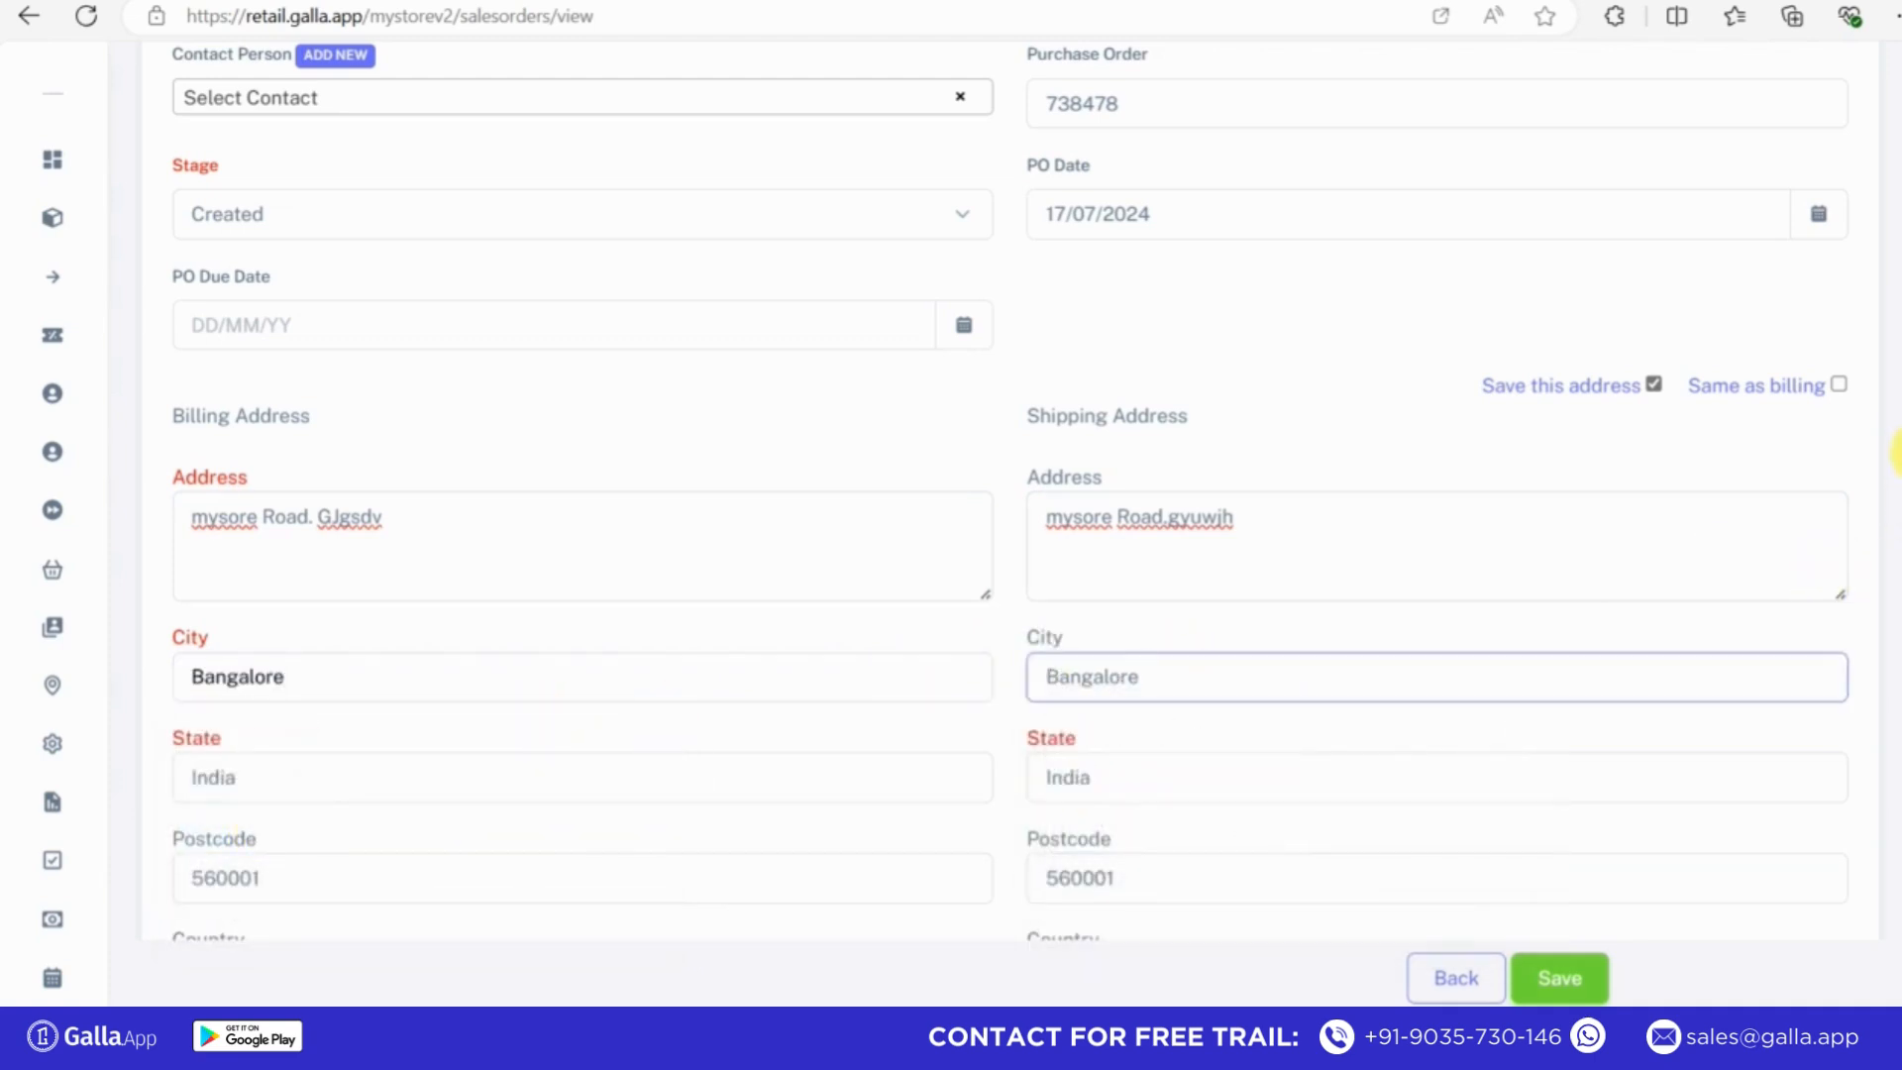
{"action": "scroll", "coordinate": [1894, 456], "scroll_direction": "down", "scroll_amount": 4}
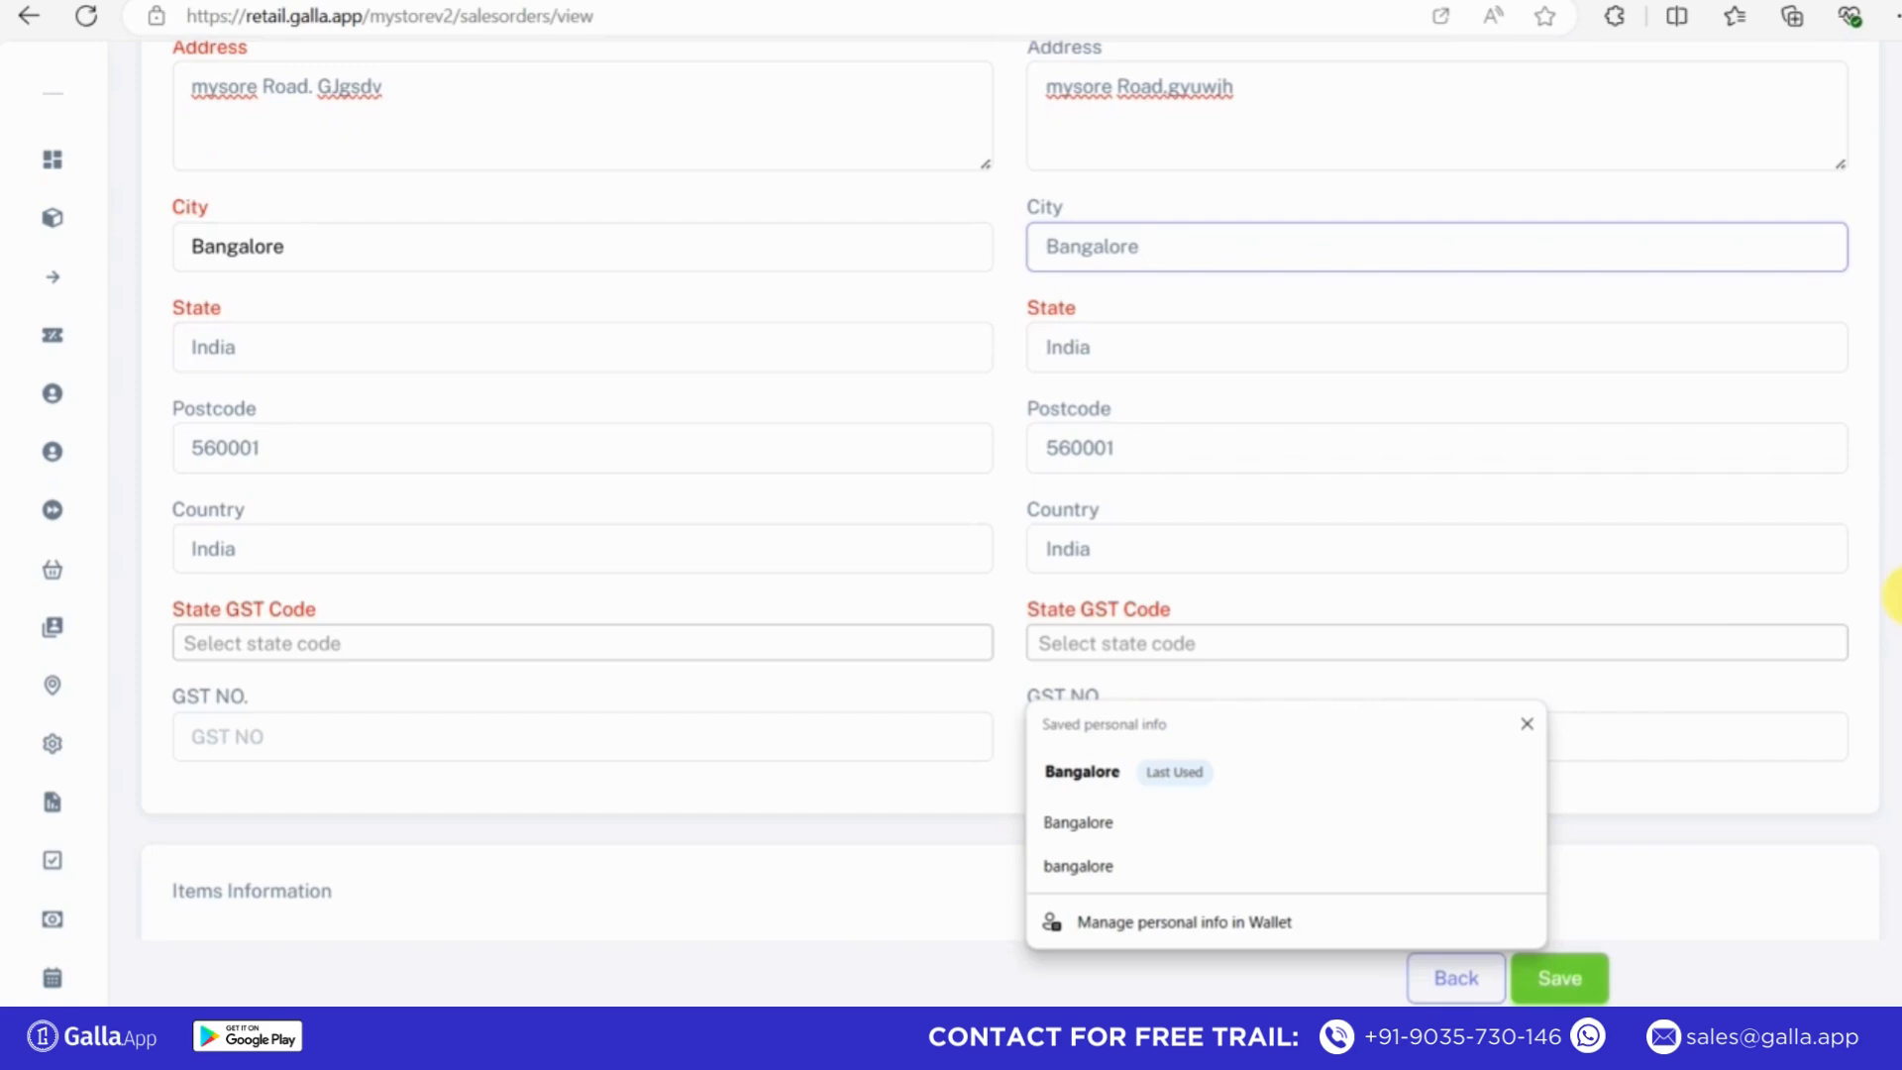
{"action": "left_click", "coordinate": [1523, 728]}
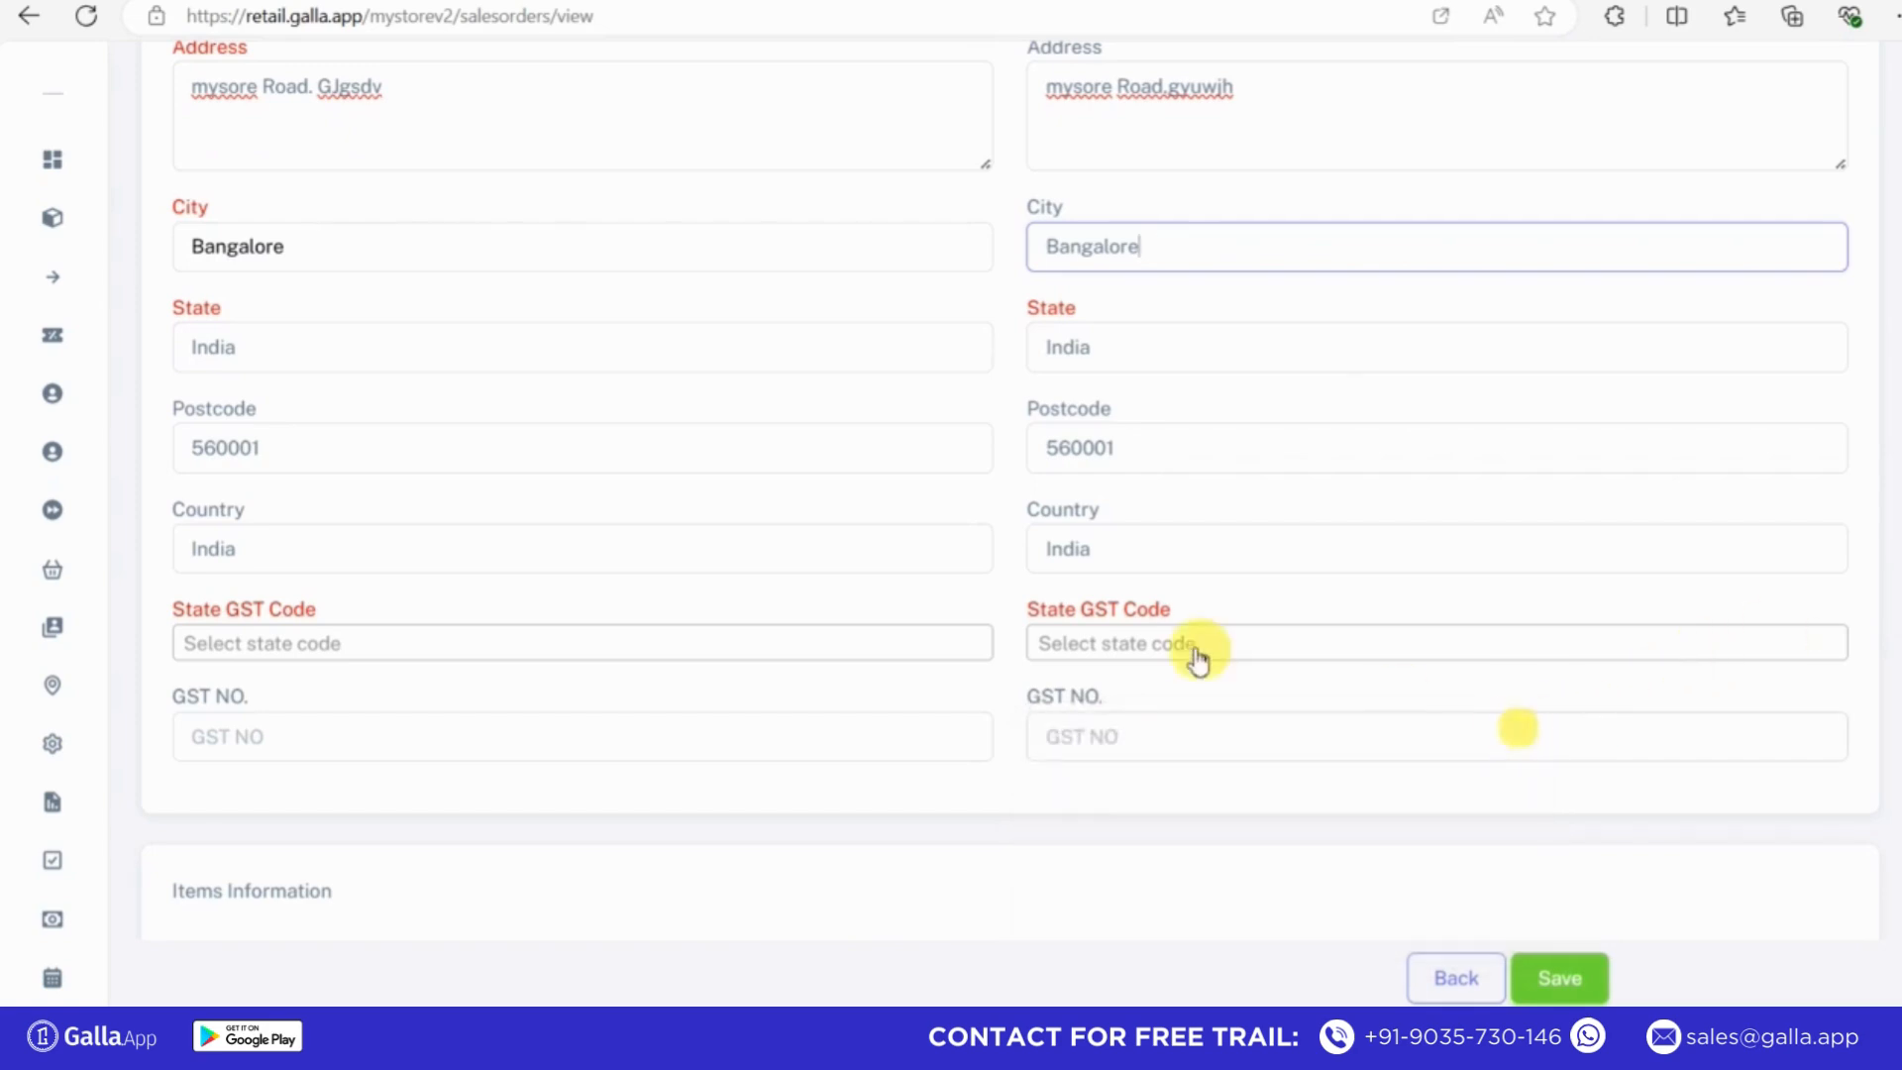
Select 02-HIMACHAL PRADESH as the state GST code for both the shipping and billing addresses
{"action": "left_click", "coordinate": [1116, 646]}
{"action": "left_click", "coordinate": [1078, 808]}
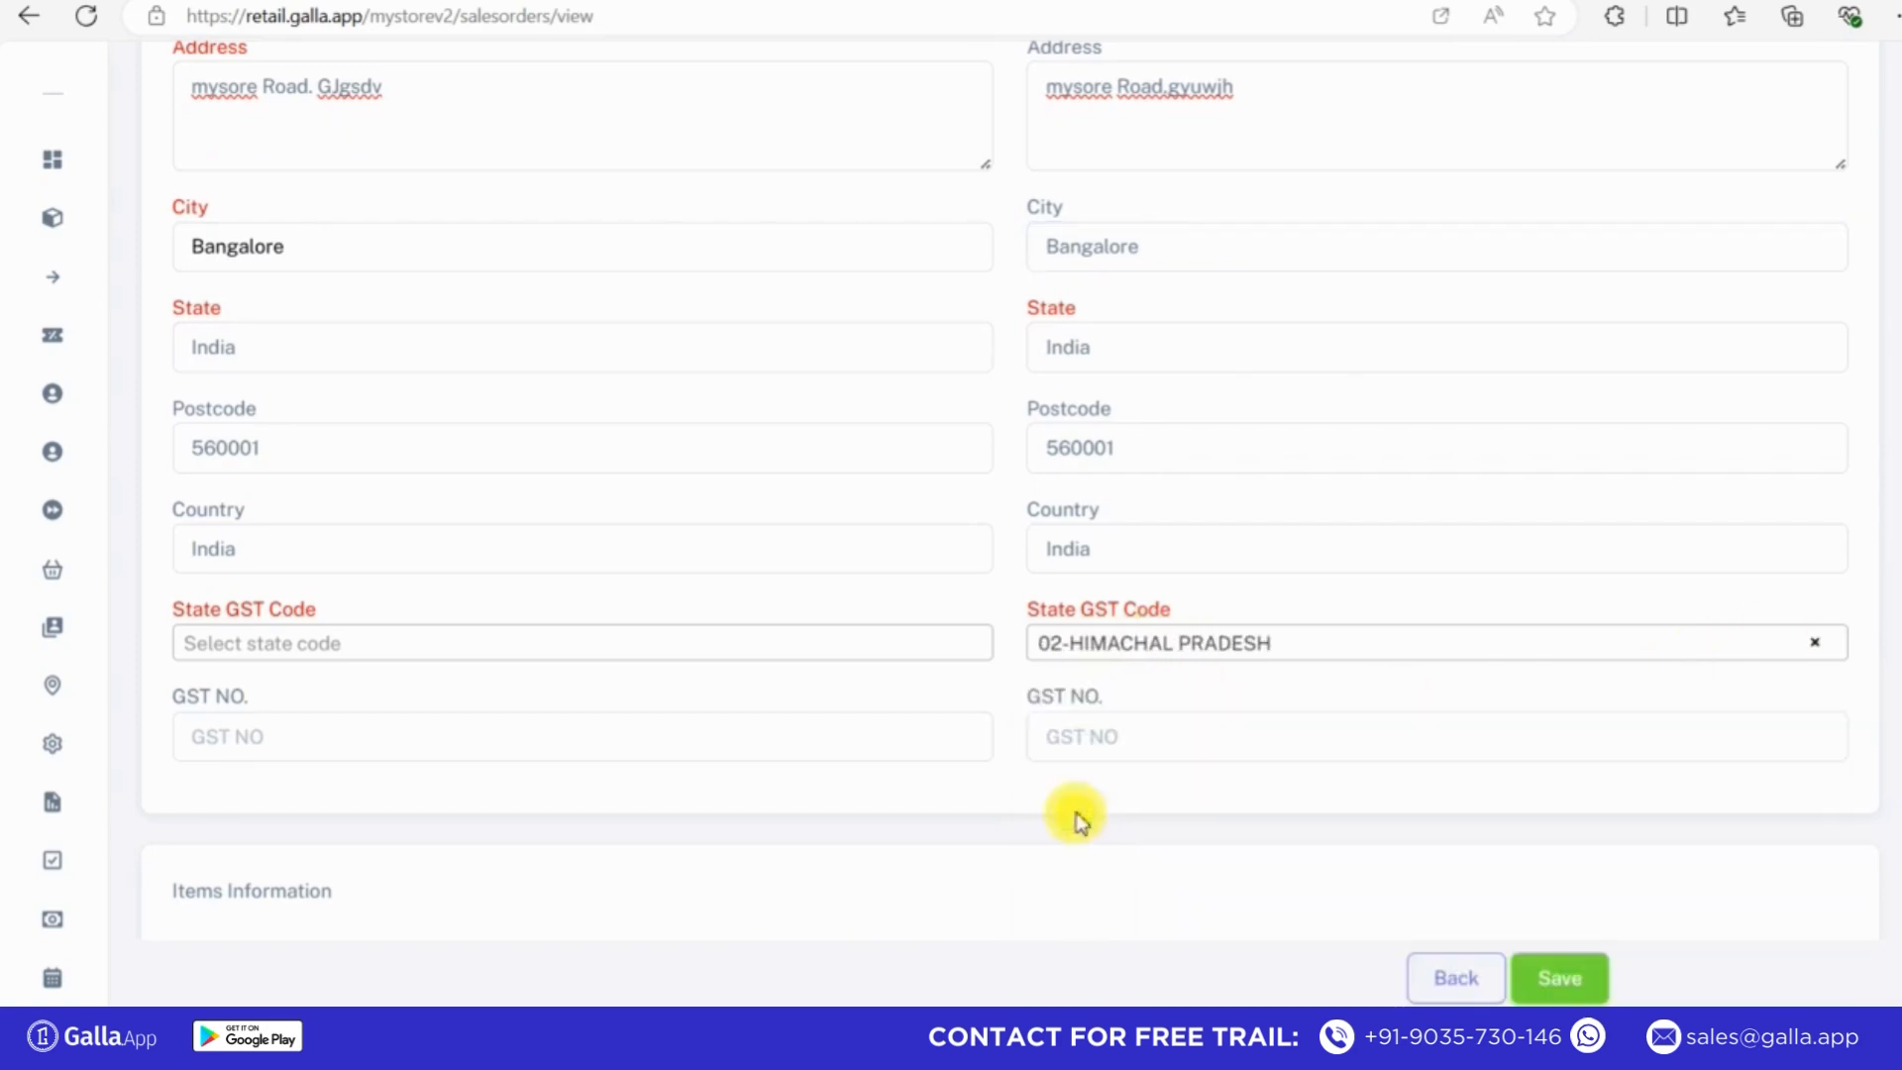
{"action": "left_click", "coordinate": [720, 645]}
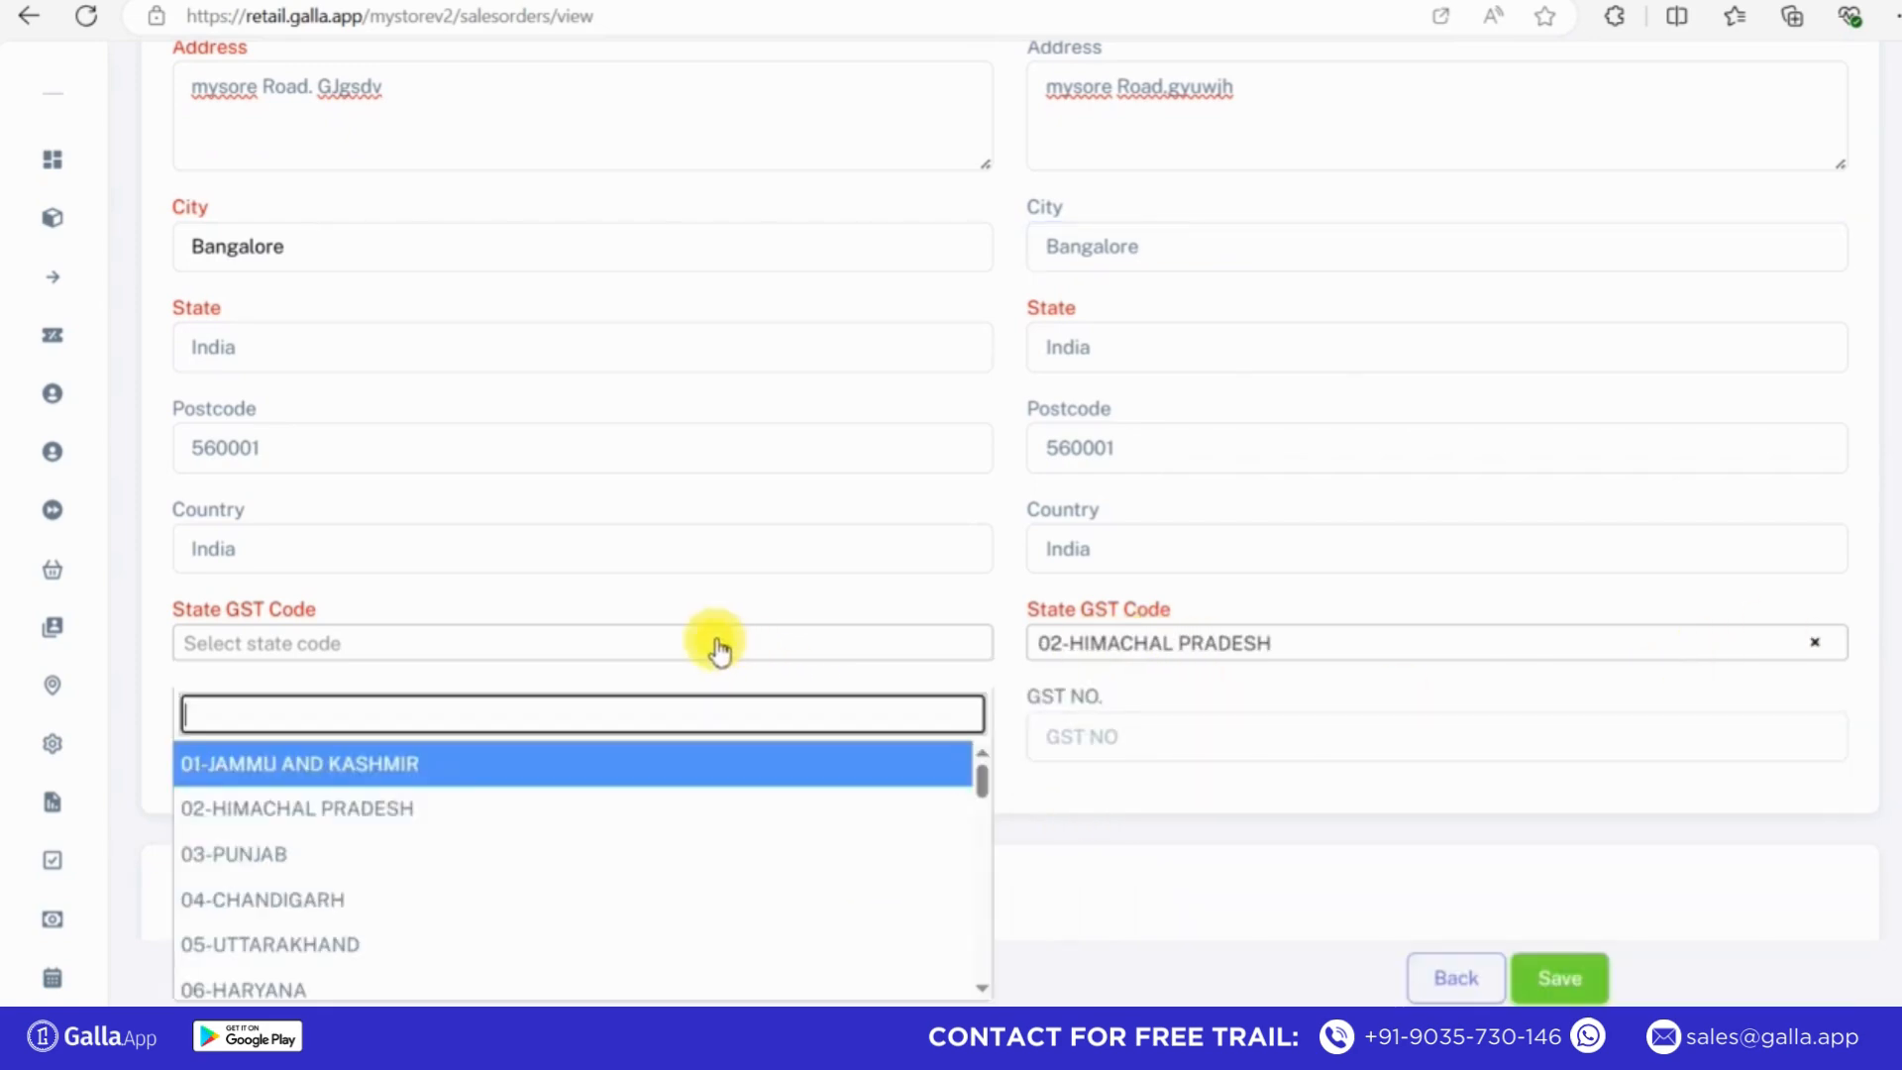
{"action": "left_click", "coordinate": [381, 810]}
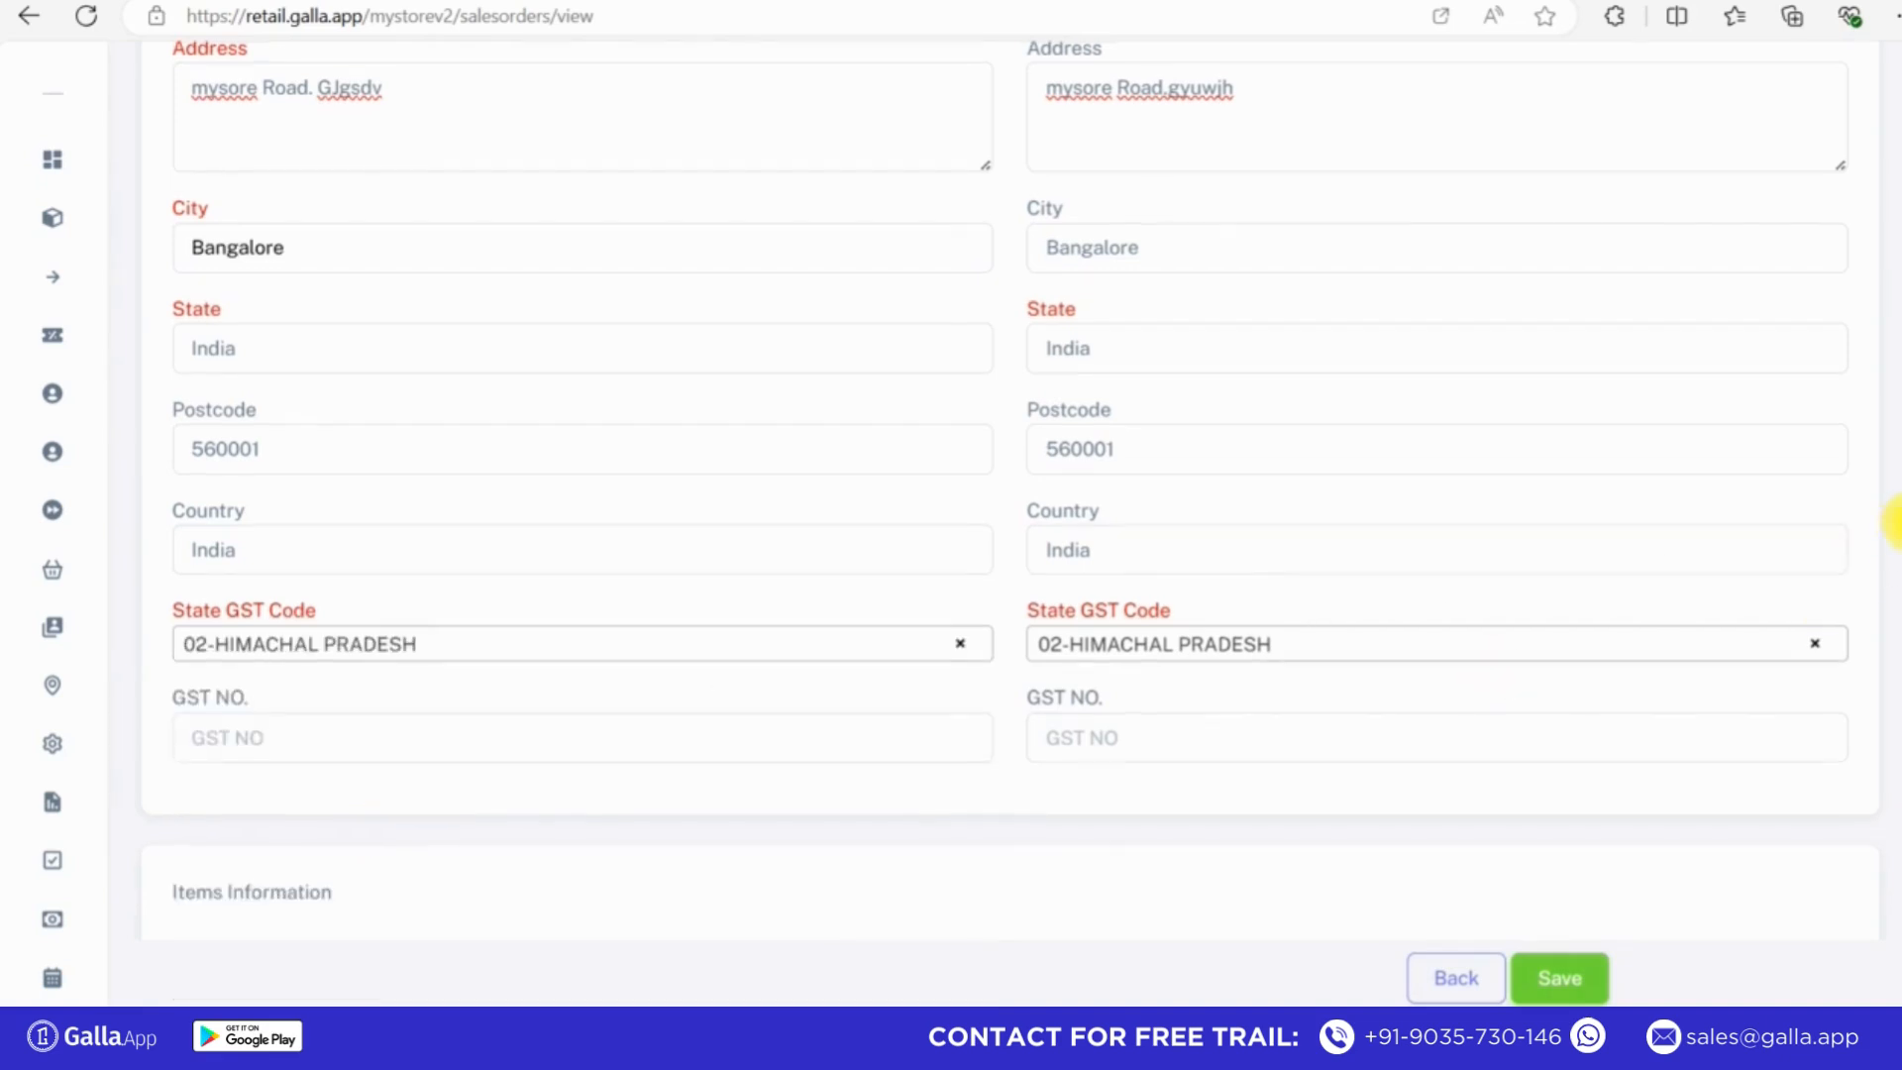
Fill in the GST numbers for the billing and shipping addresses
{"action": "scroll", "coordinate": [1882, 535], "scroll_direction": "down", "scroll_amount": 3}
{"action": "left_click", "coordinate": [538, 495]}
{"action": "type", "text": "623646"}
{"action": "left_click", "coordinate": [1083, 487]}
{"action": "type", "text": "634873"}
Search the items for flour and add 24 Mantra Organic Jowar Flour 500g to the order
{"action": "left_click_drag", "start_coordinate": [1891, 614], "coordinate": [1889, 680]}
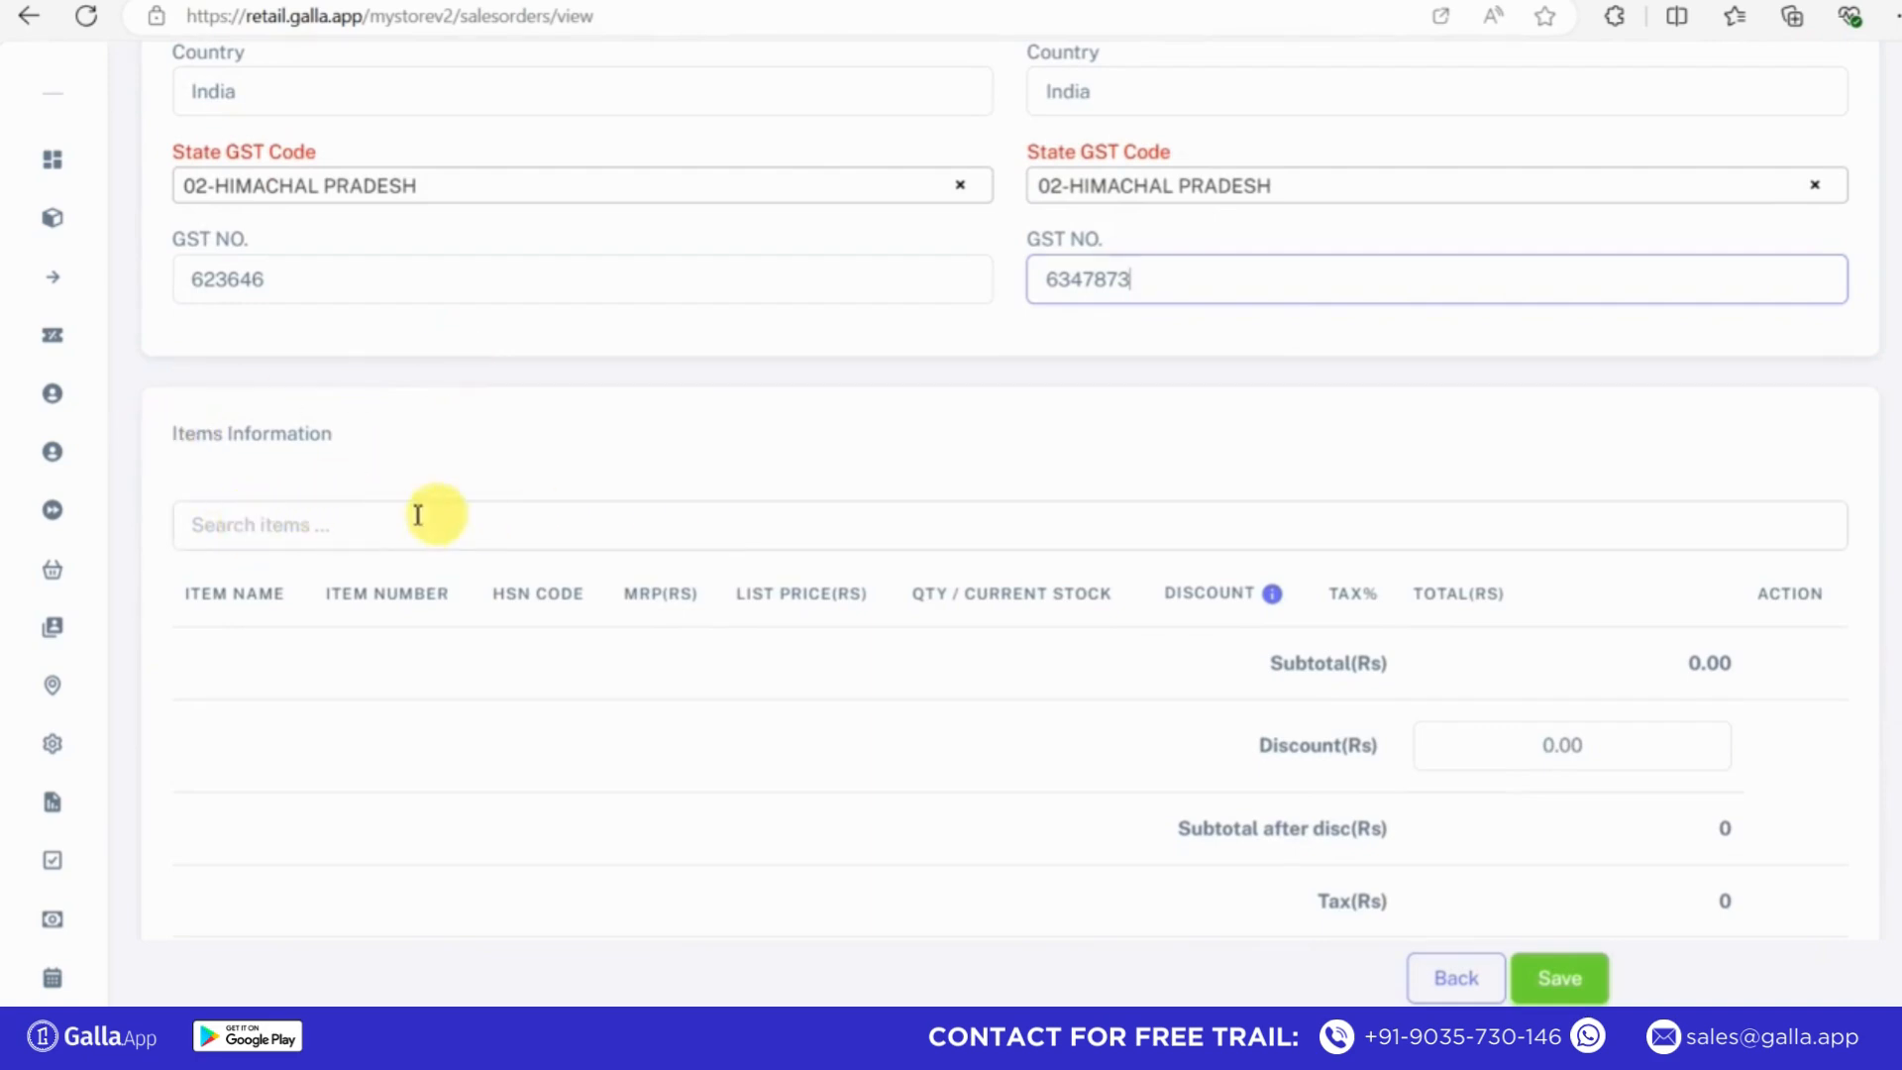
{"action": "left_click", "coordinate": [296, 526]}
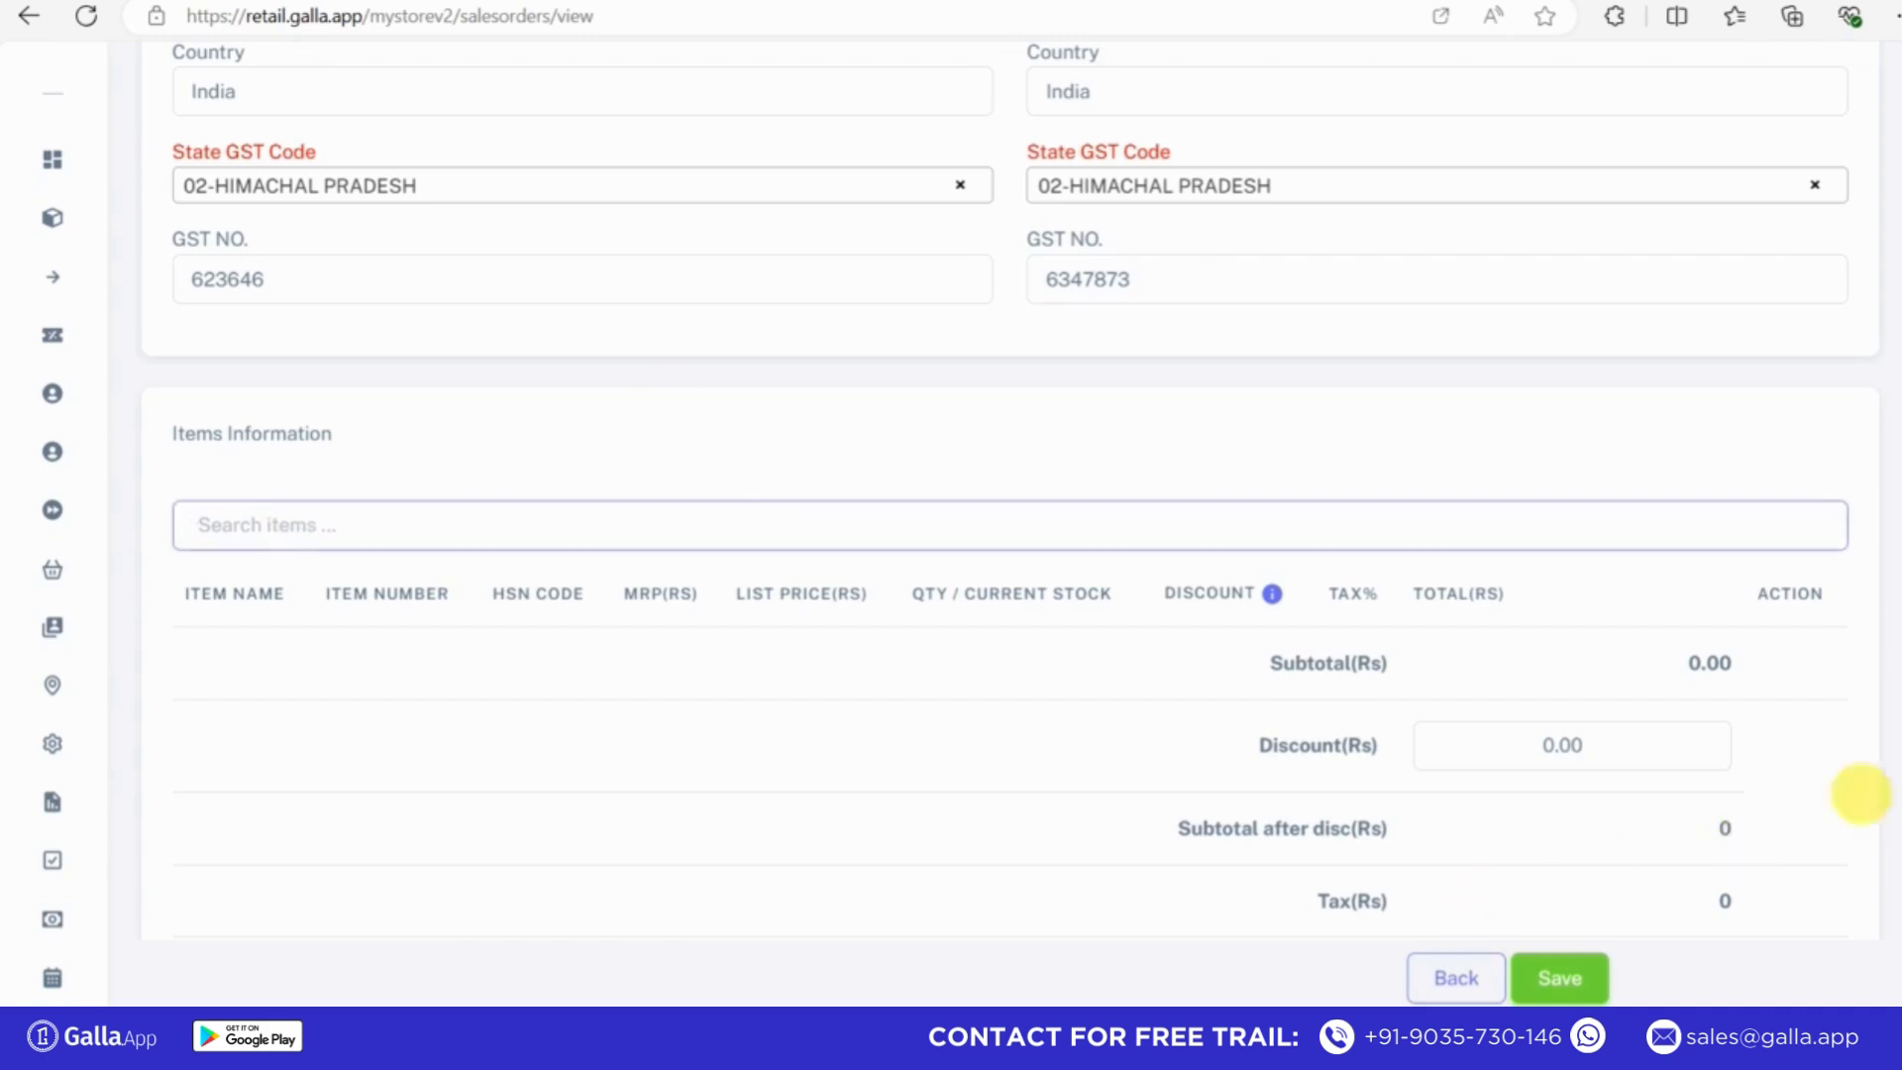
{"action": "left_click_drag", "start_coordinate": [1892, 570], "coordinate": [1890, 642]}
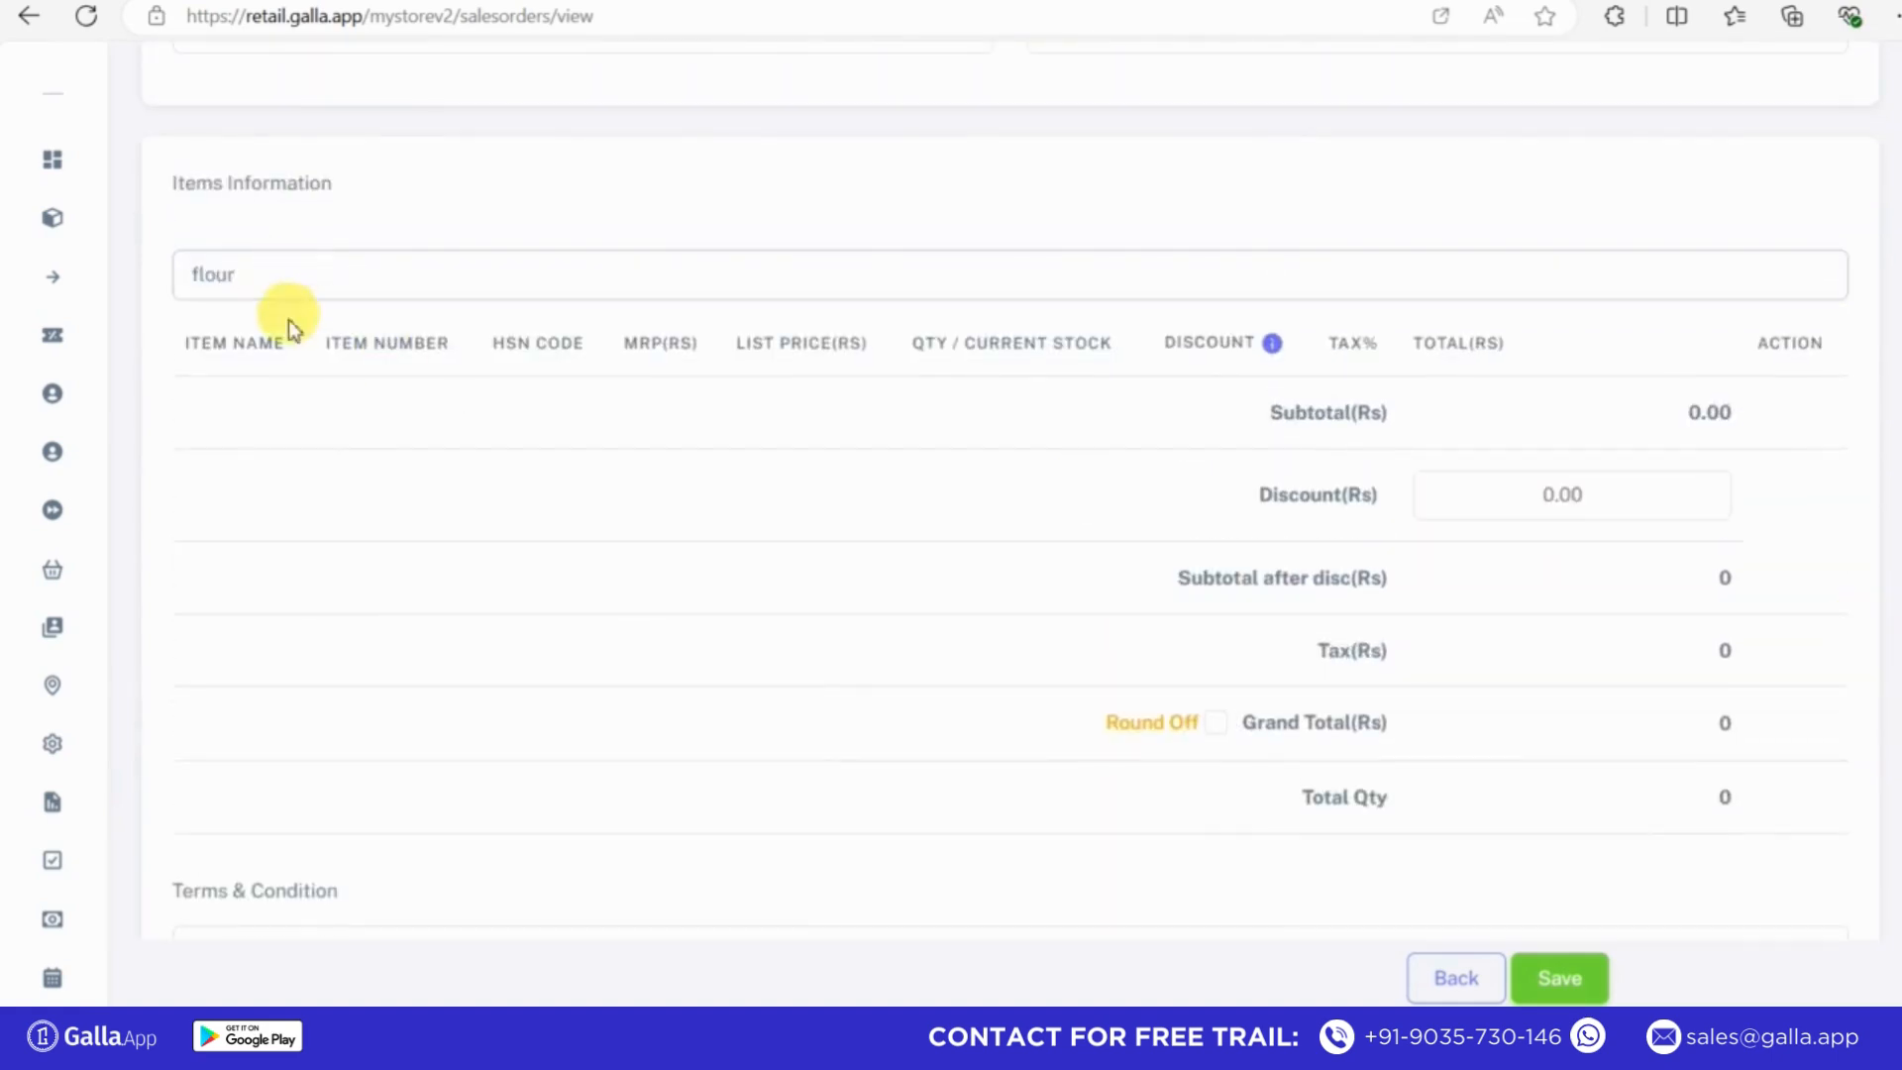
{"action": "left_click", "coordinate": [264, 356]}
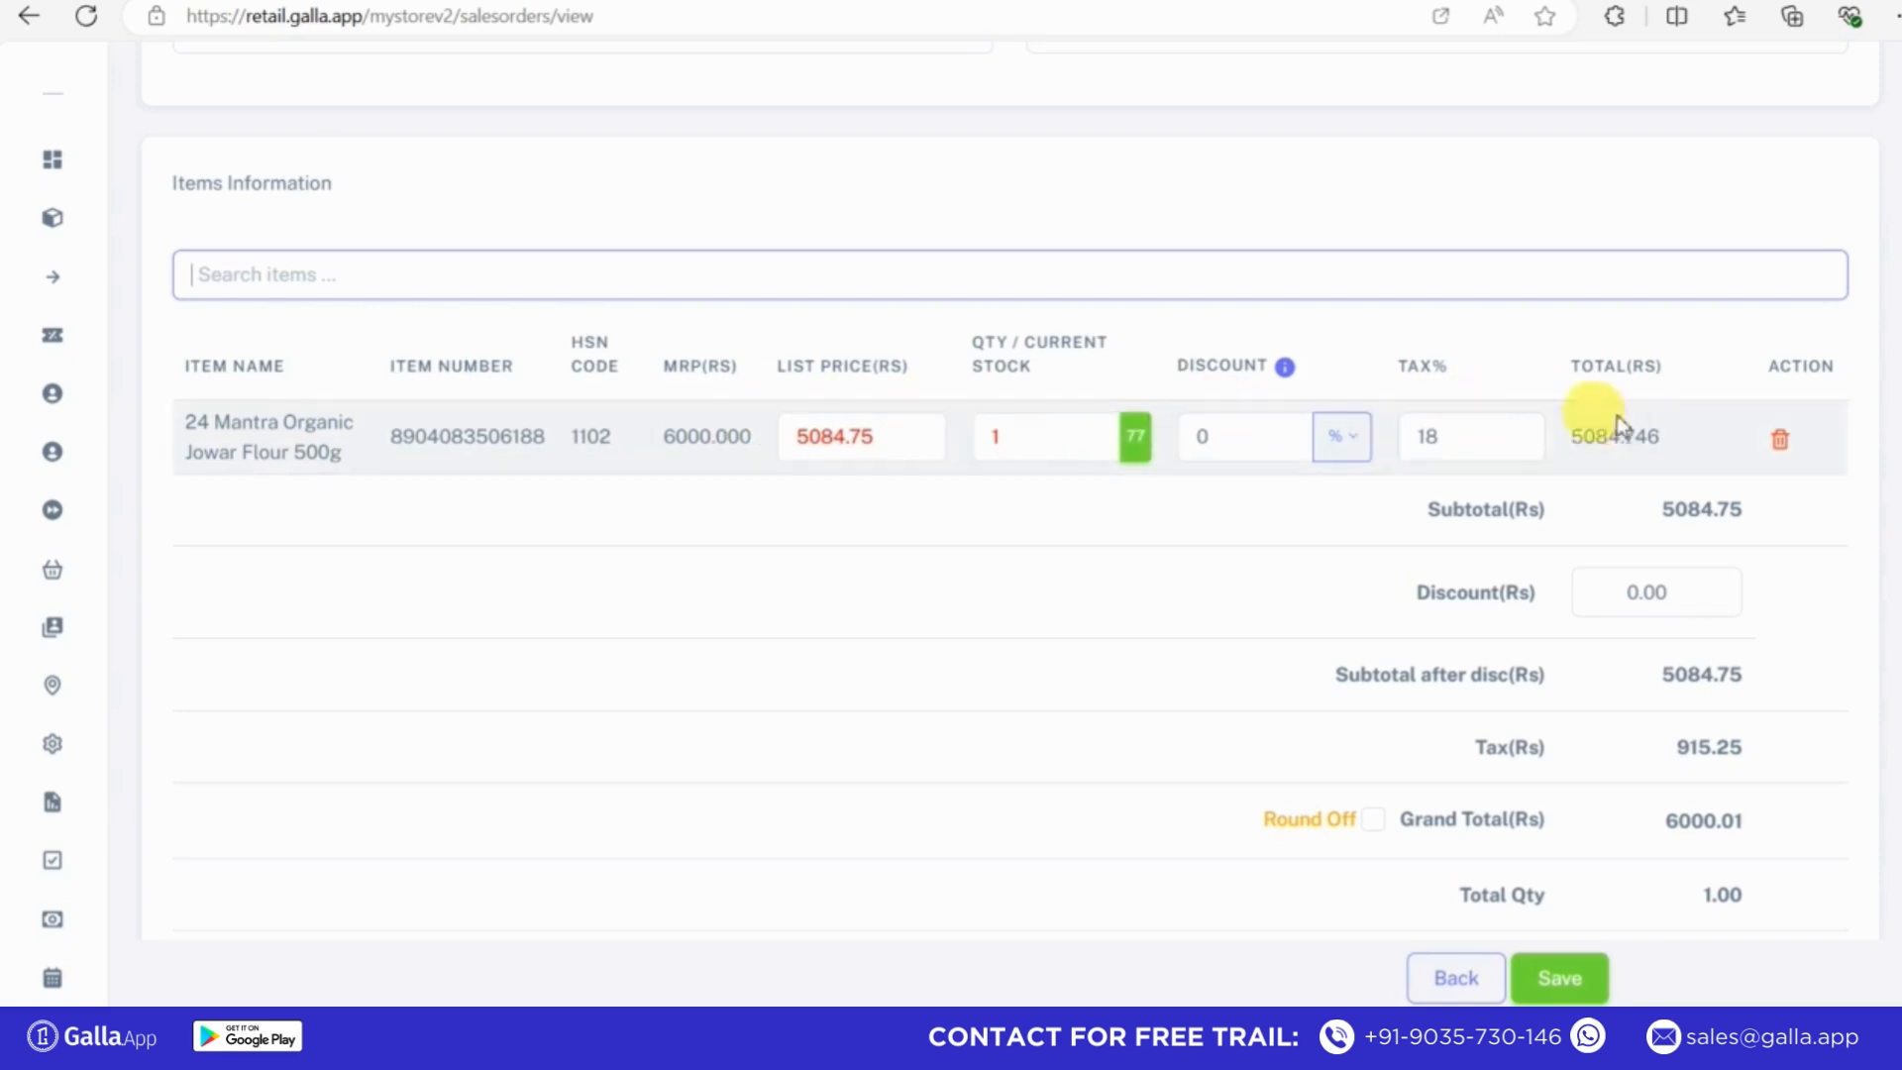
Set the flour item's discount to 8 percent and its quantity to 56
{"action": "left_click", "coordinate": [1470, 439]}
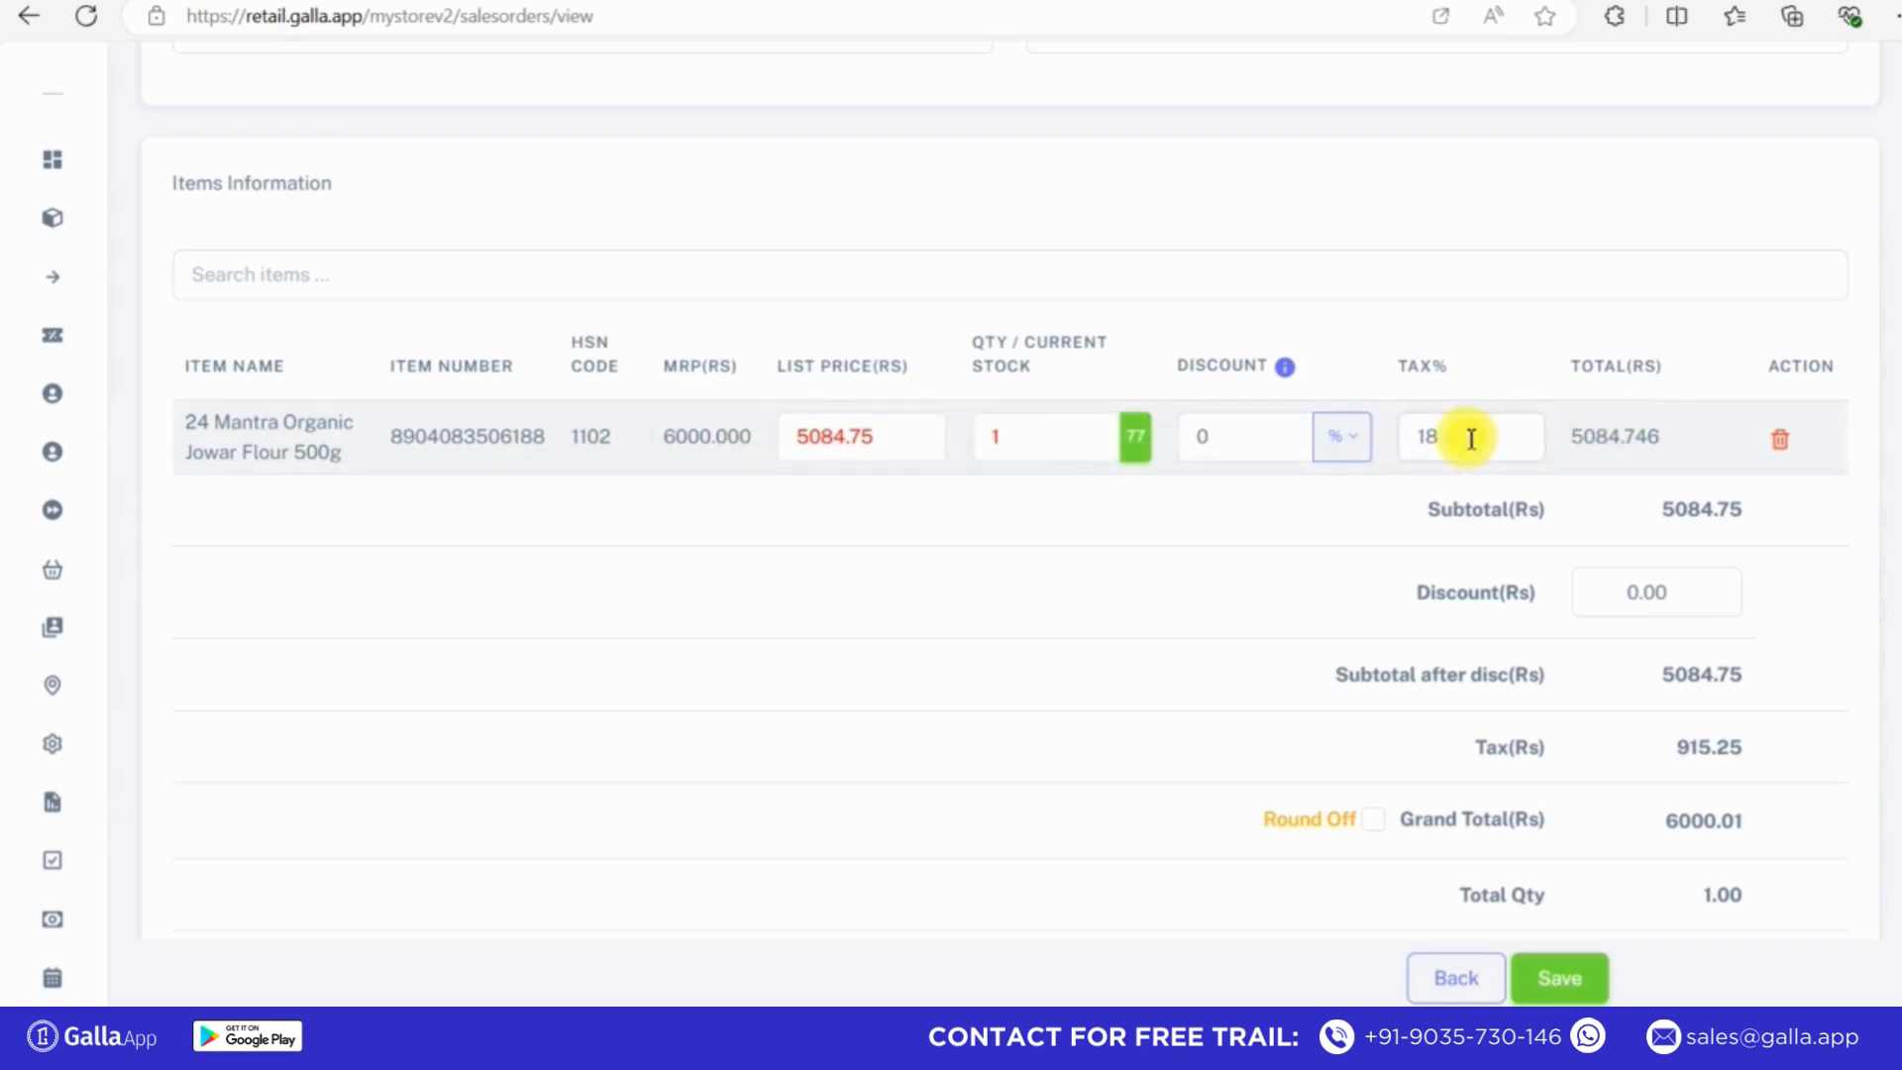
{"action": "left_click", "coordinate": [1346, 440]}
{"action": "left_click", "coordinate": [1219, 446]}
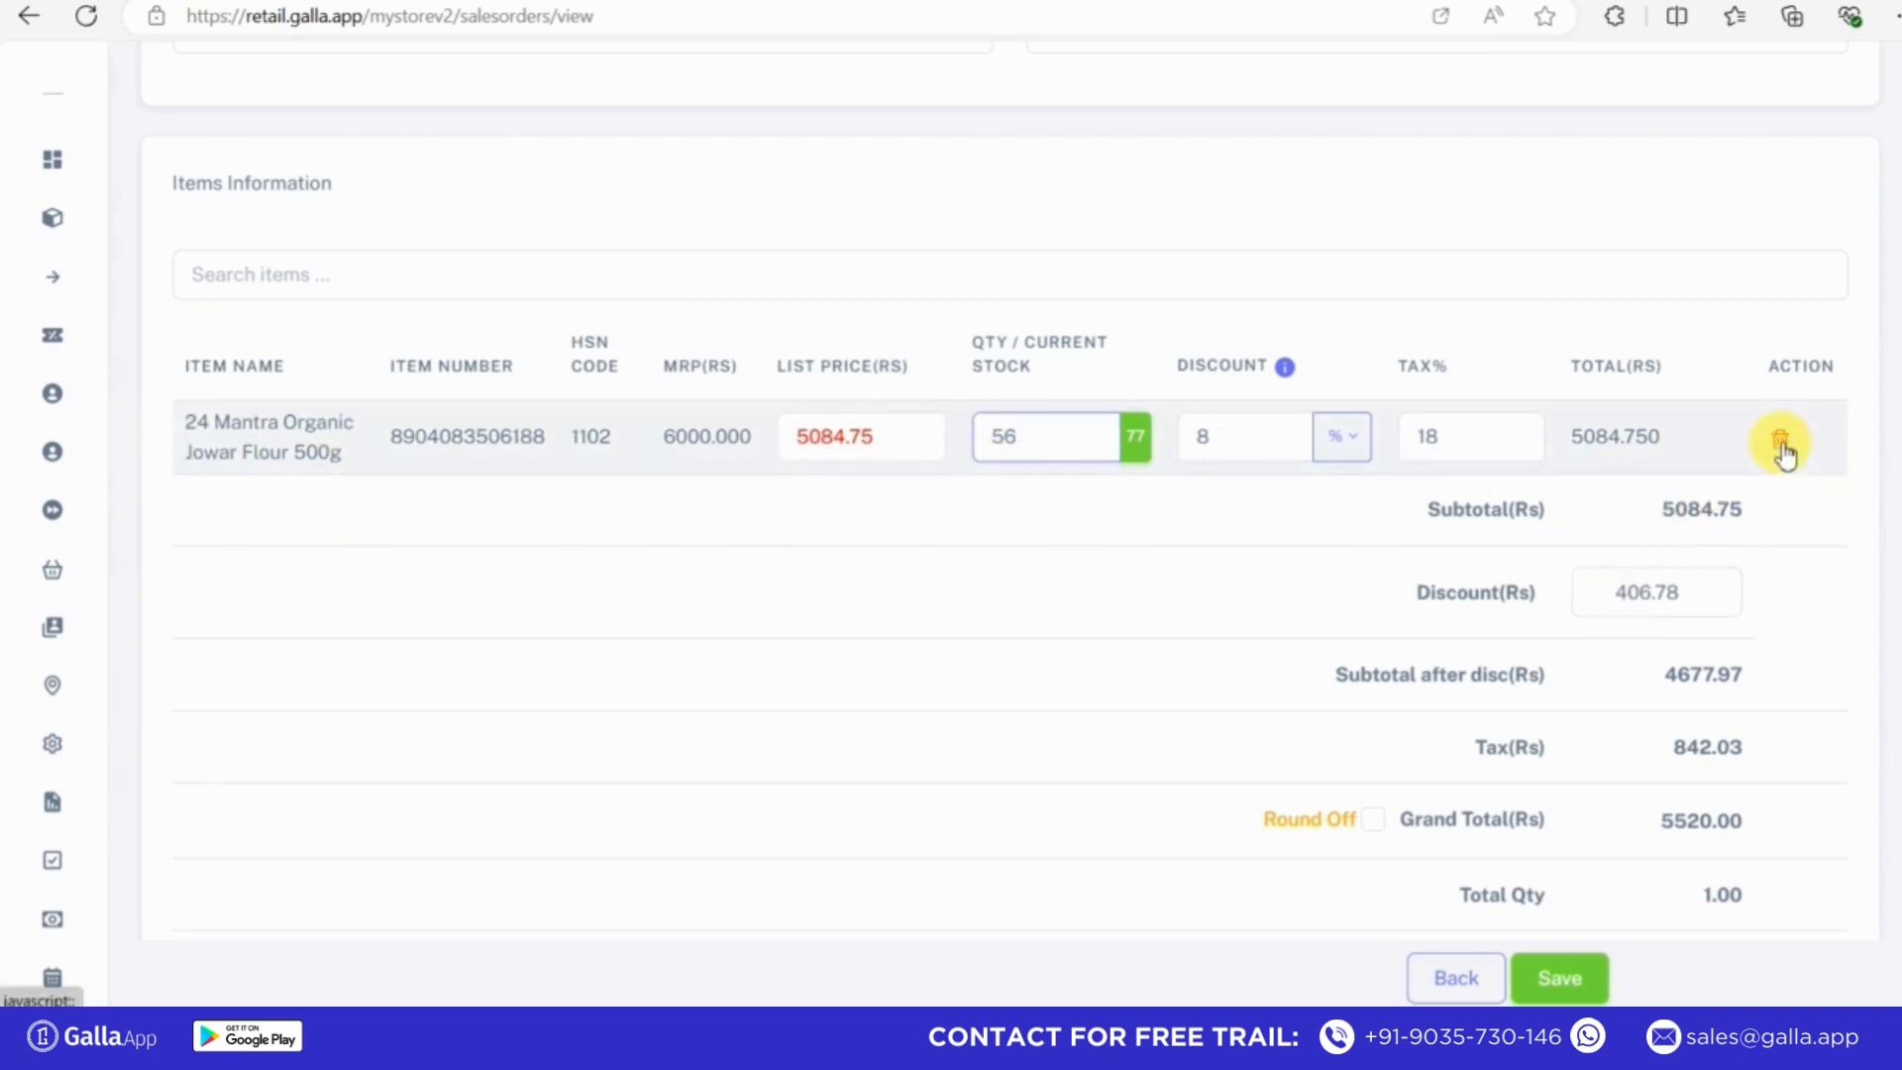
Enter "if anyfvifgasv" as the order's terms and conditions
{"action": "scroll", "coordinate": [1894, 684], "scroll_direction": "down", "scroll_amount": 3}
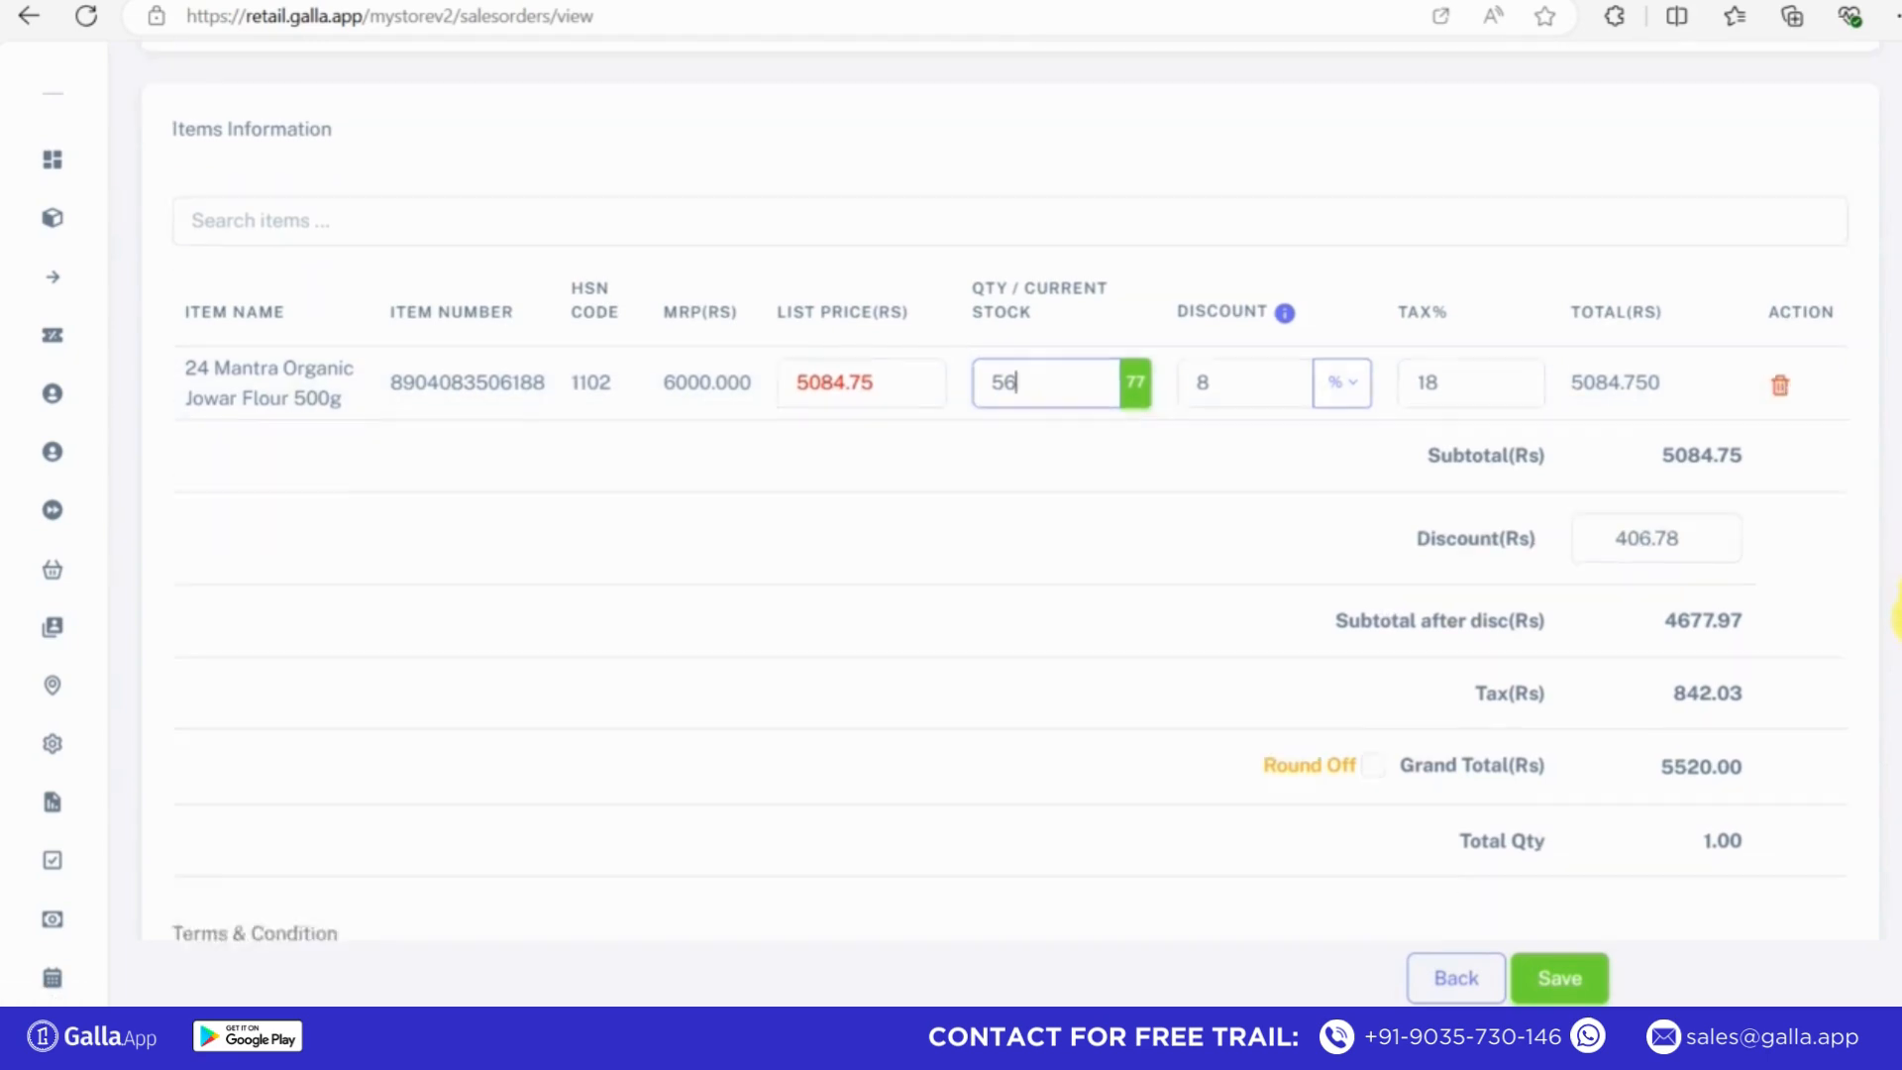
{"action": "left_click_drag", "start_coordinate": [1894, 683], "coordinate": [1894, 733]}
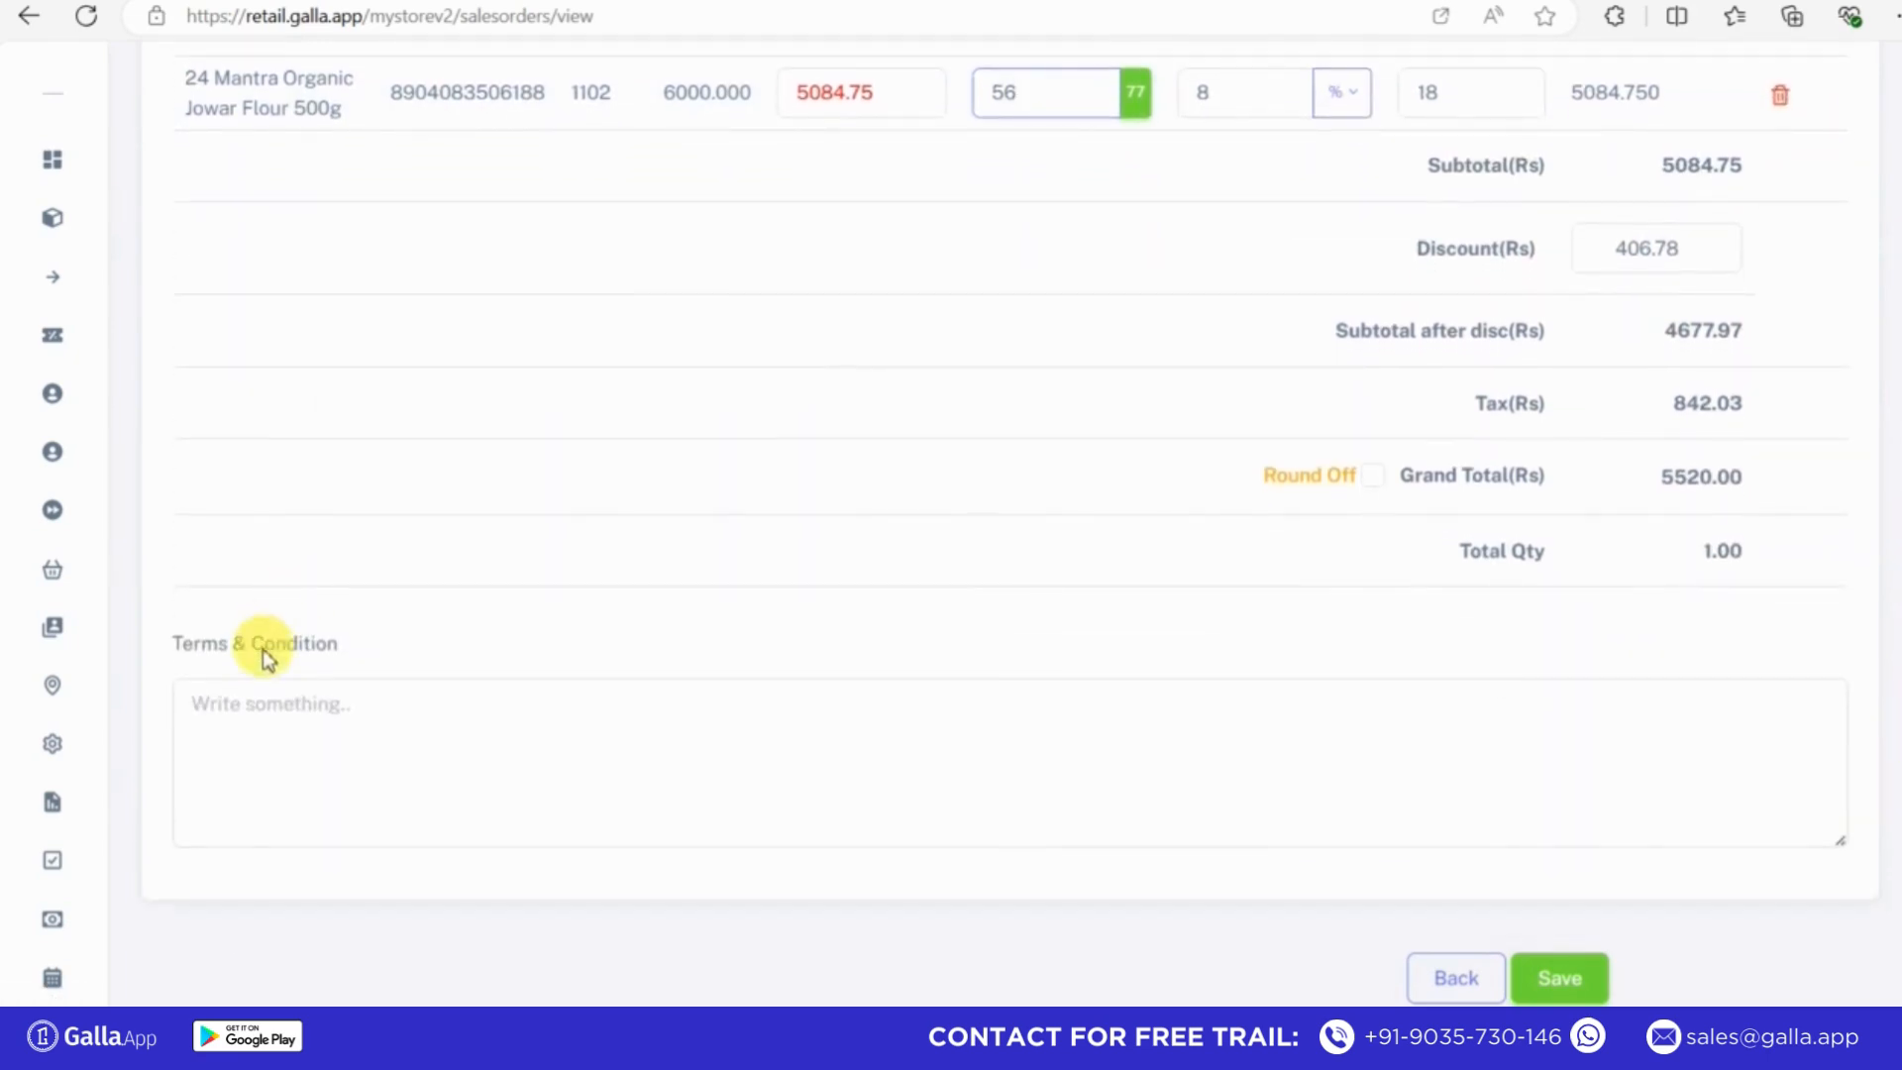
{"action": "left_click", "coordinate": [258, 704]}
{"action": "left_click", "coordinate": [259, 709]}
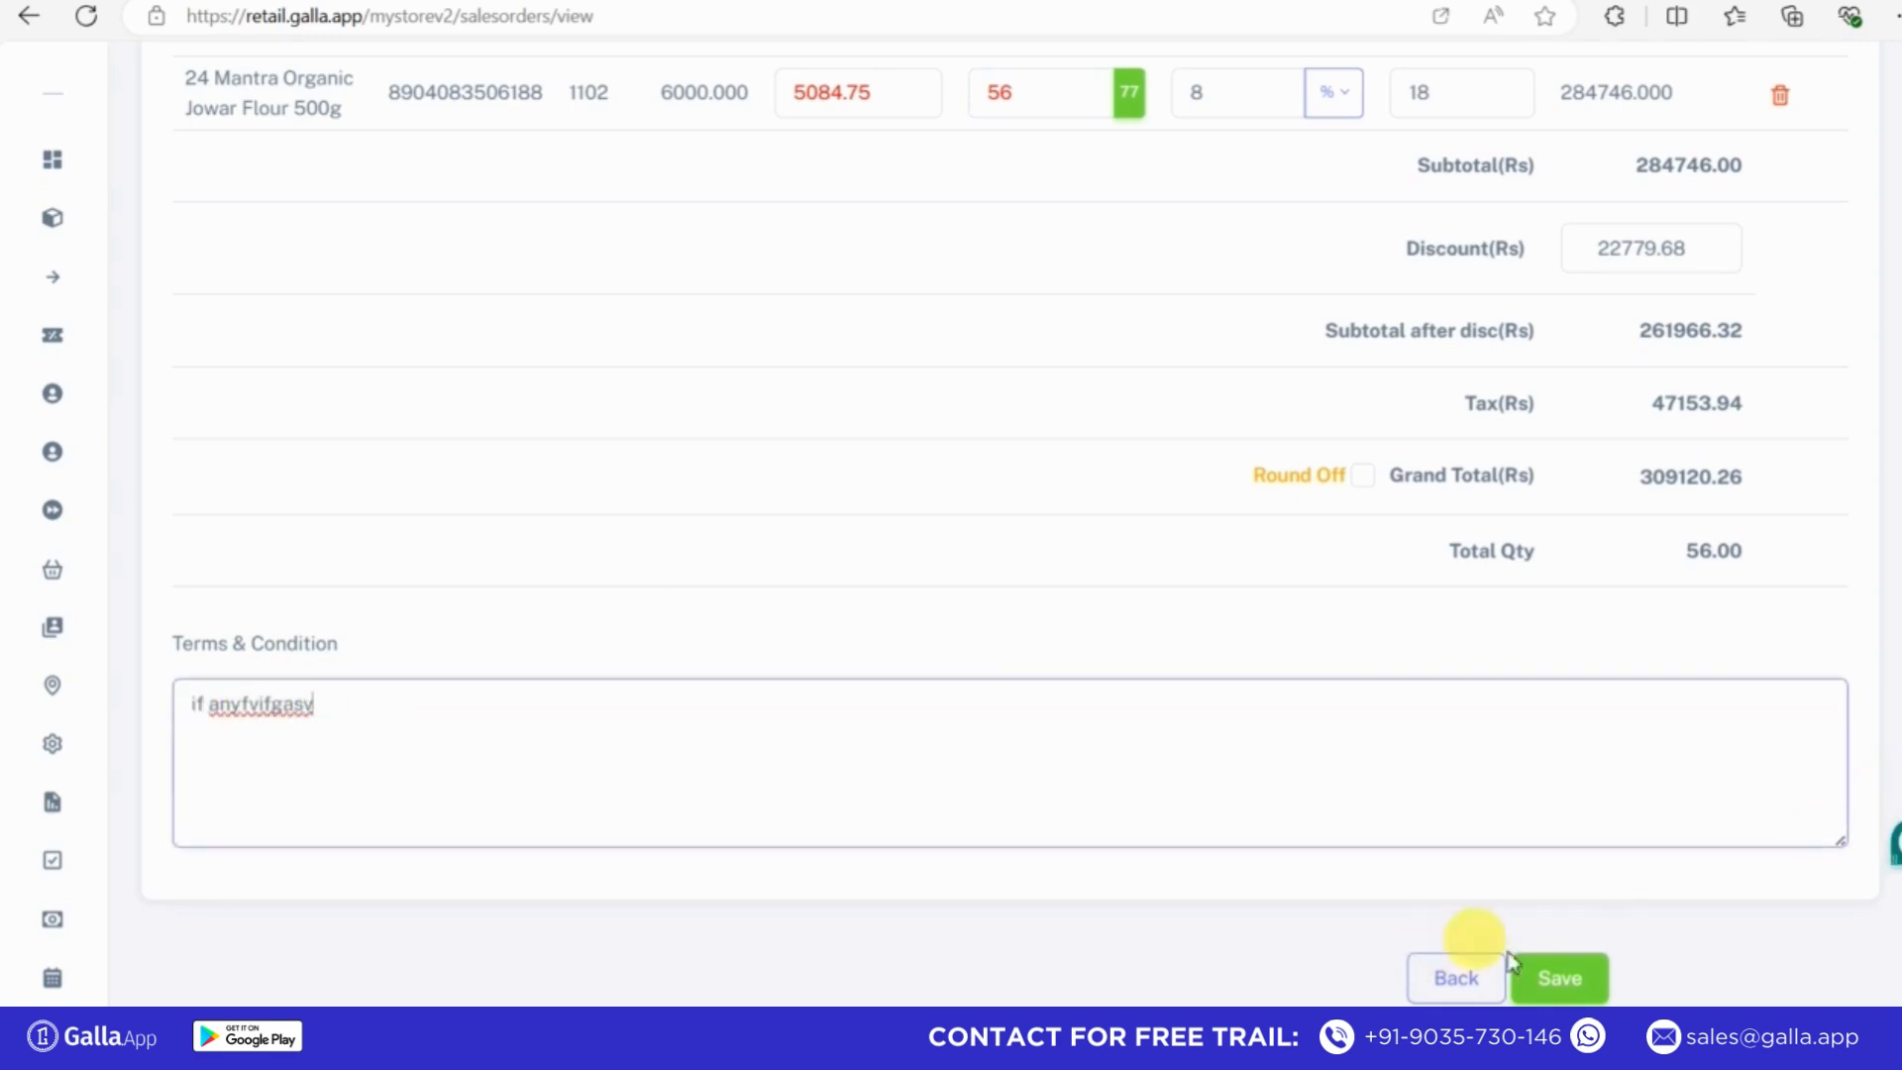
Save the new sales order and open the details of the abc company order
{"action": "left_click", "coordinate": [1561, 983]}
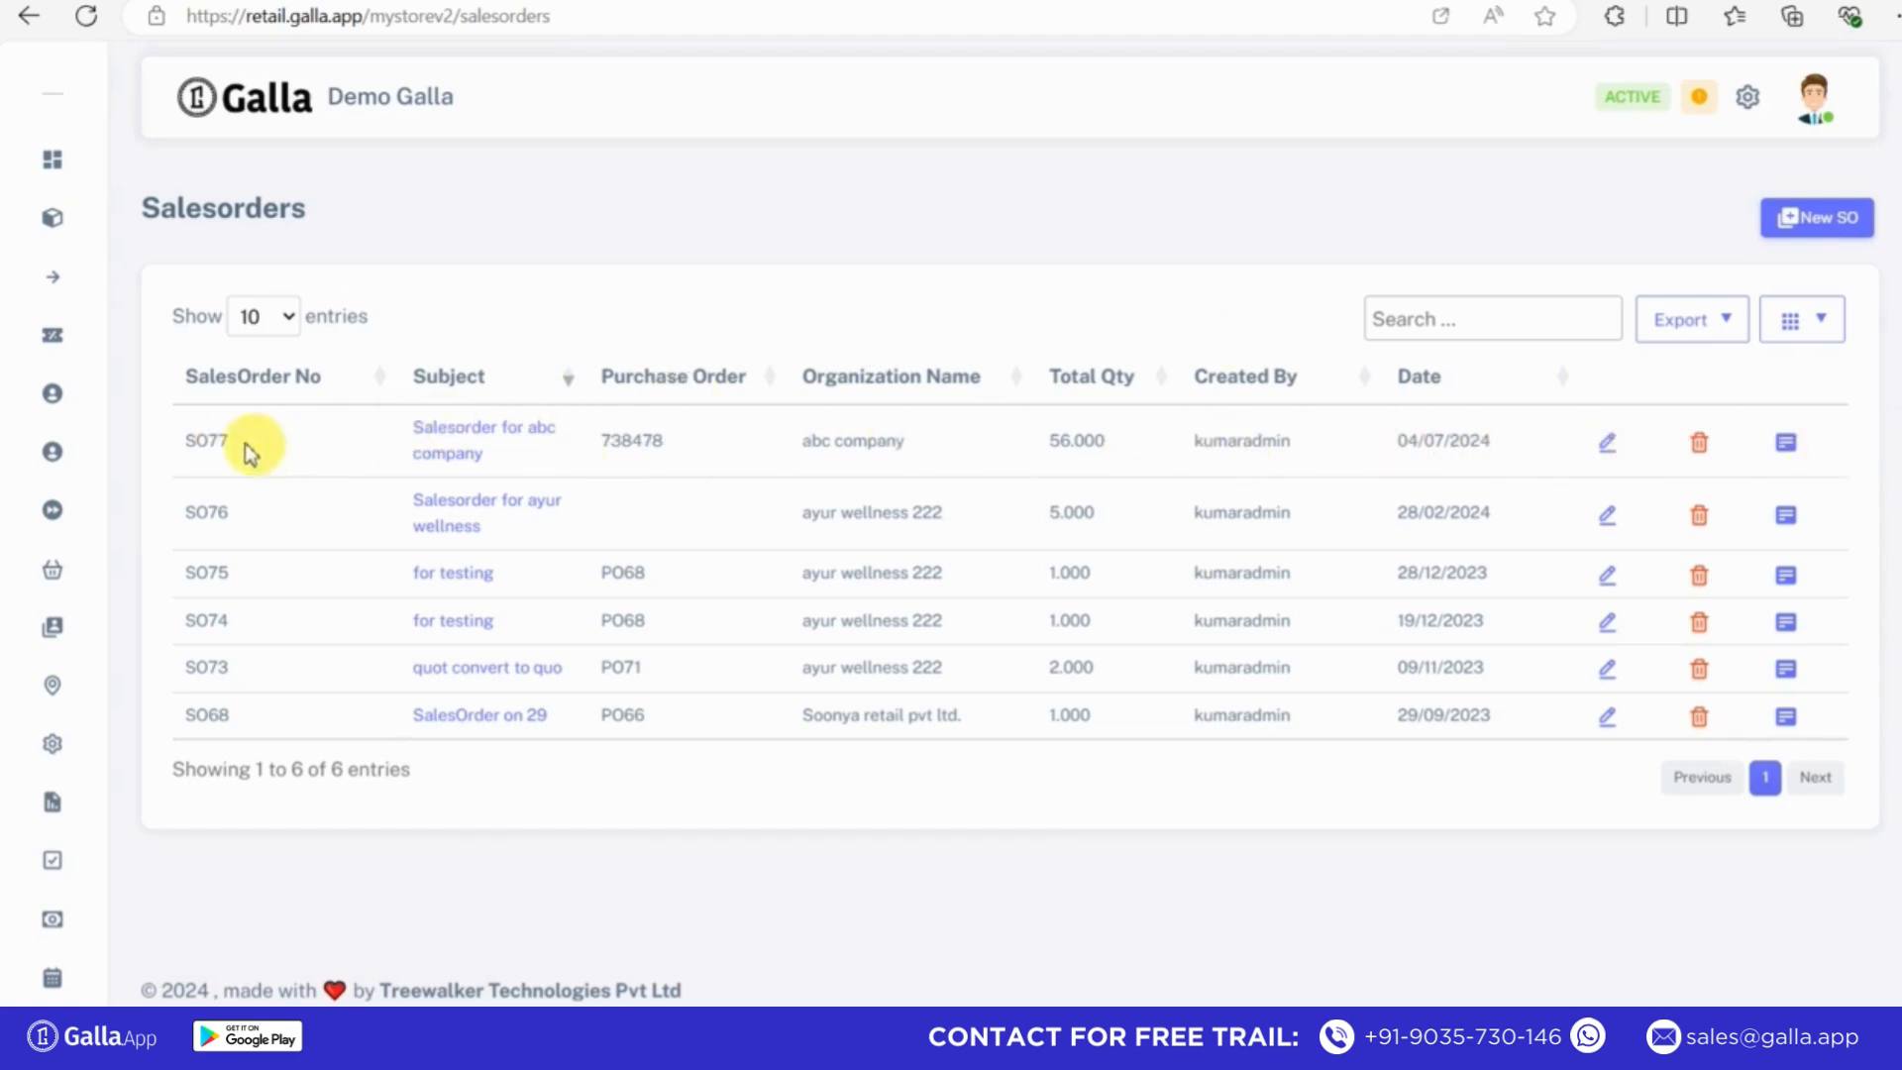
{"action": "left_click", "coordinate": [1788, 448]}
{"action": "mouse_move", "coordinate": [1888, 292]}
{"action": "left_mouse_down"}
{"action": "mouse_move", "coordinate": [1896, 718]}
{"action": "mouse_move", "coordinate": [1890, 268]}
{"action": "left_mouse_up"}
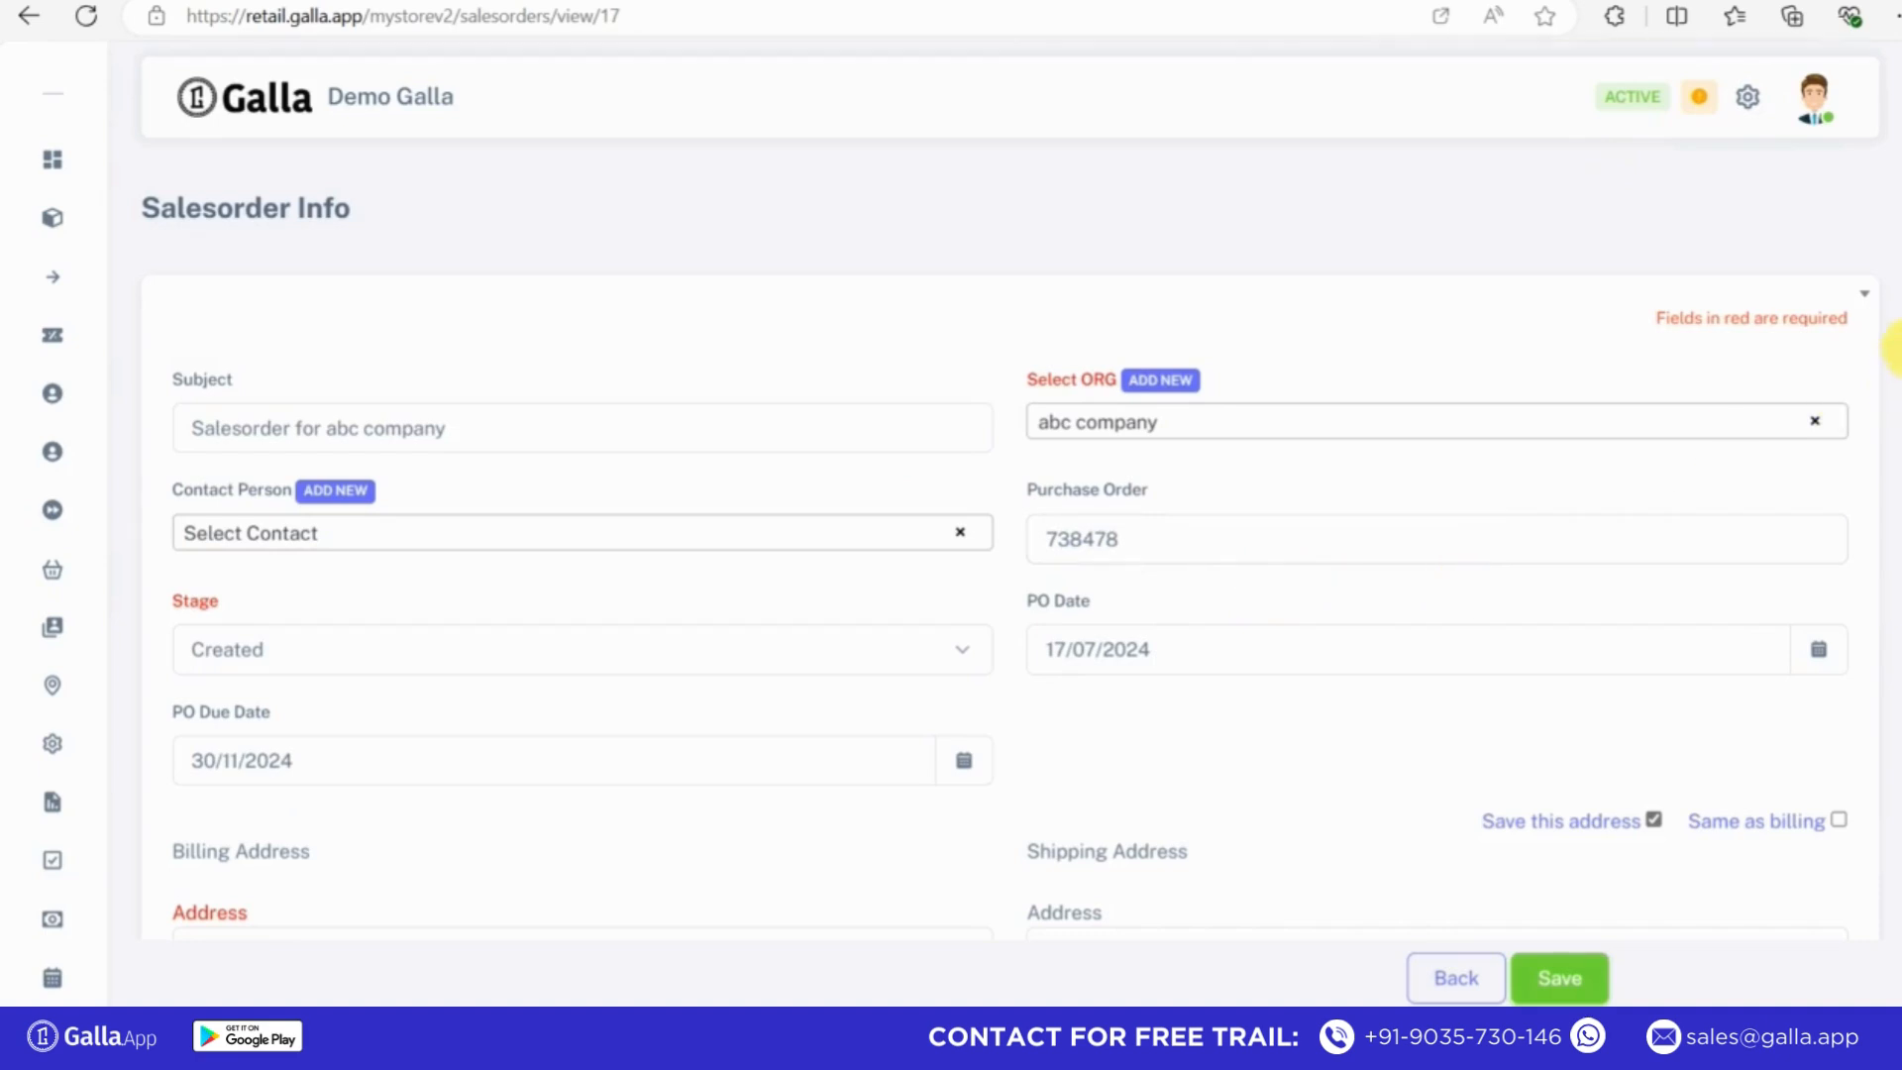
Edit the street text in the abc company order's shipping address and save the order
{"action": "scroll", "coordinate": [1896, 332], "scroll_direction": "down", "scroll_amount": 6}
{"action": "scroll", "coordinate": [1384, 453], "scroll_direction": "up", "scroll_amount": 1}
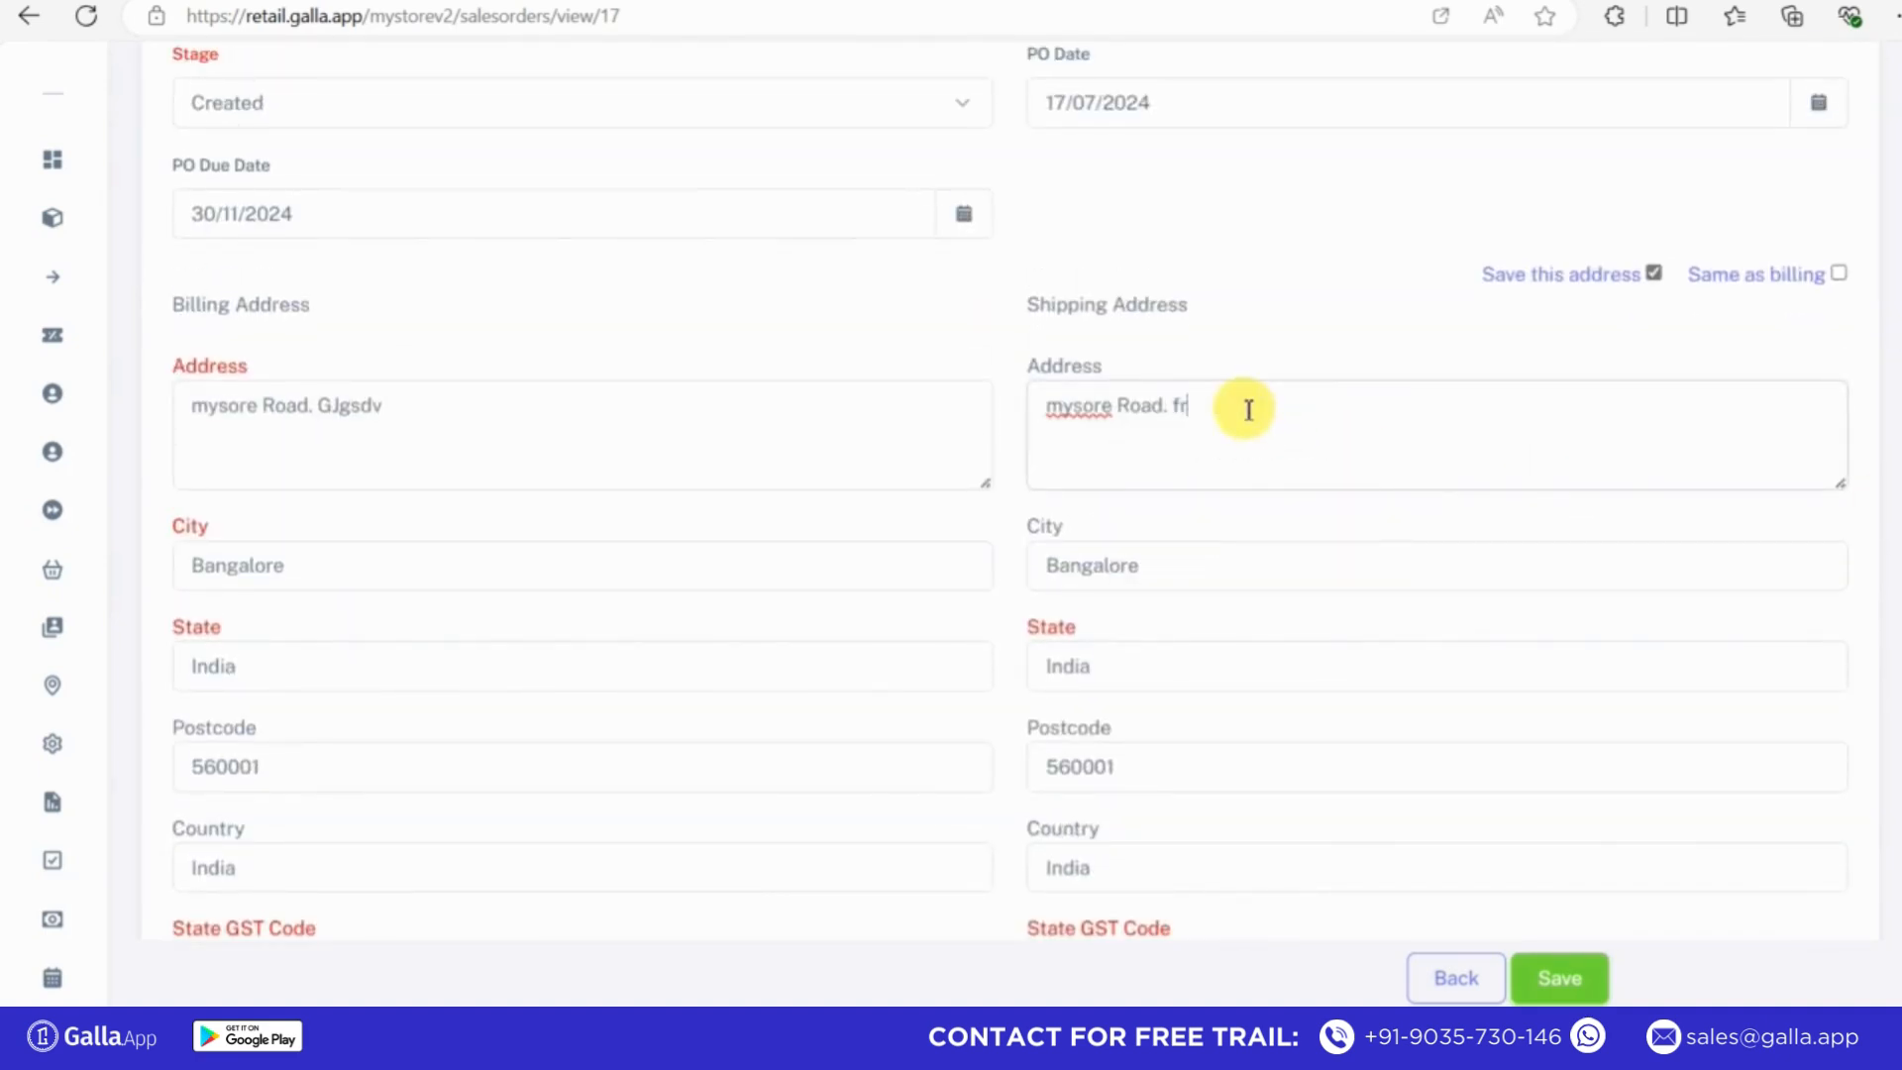
{"action": "left_click", "coordinate": [1562, 971]}
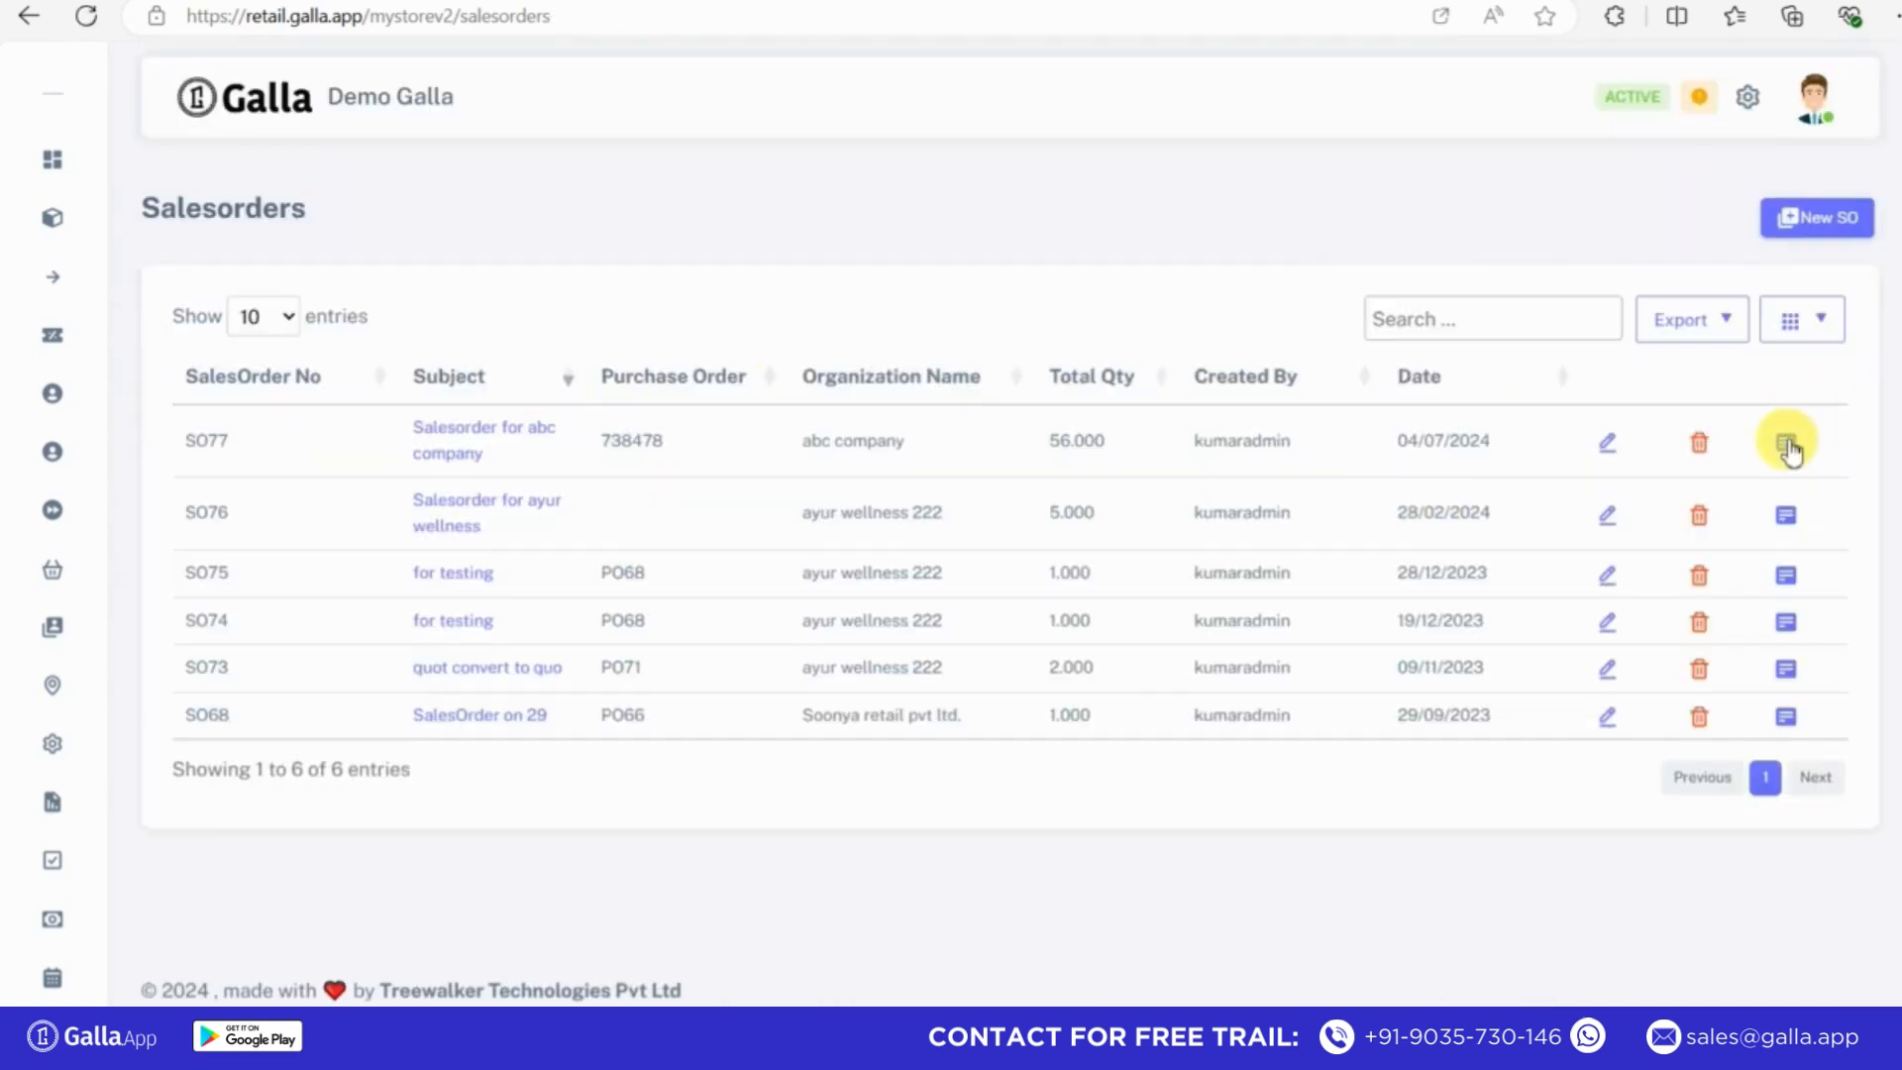
Review the abc company order's details, including its print and invoice conversion options, and close them
{"action": "left_click", "coordinate": [1788, 448]}
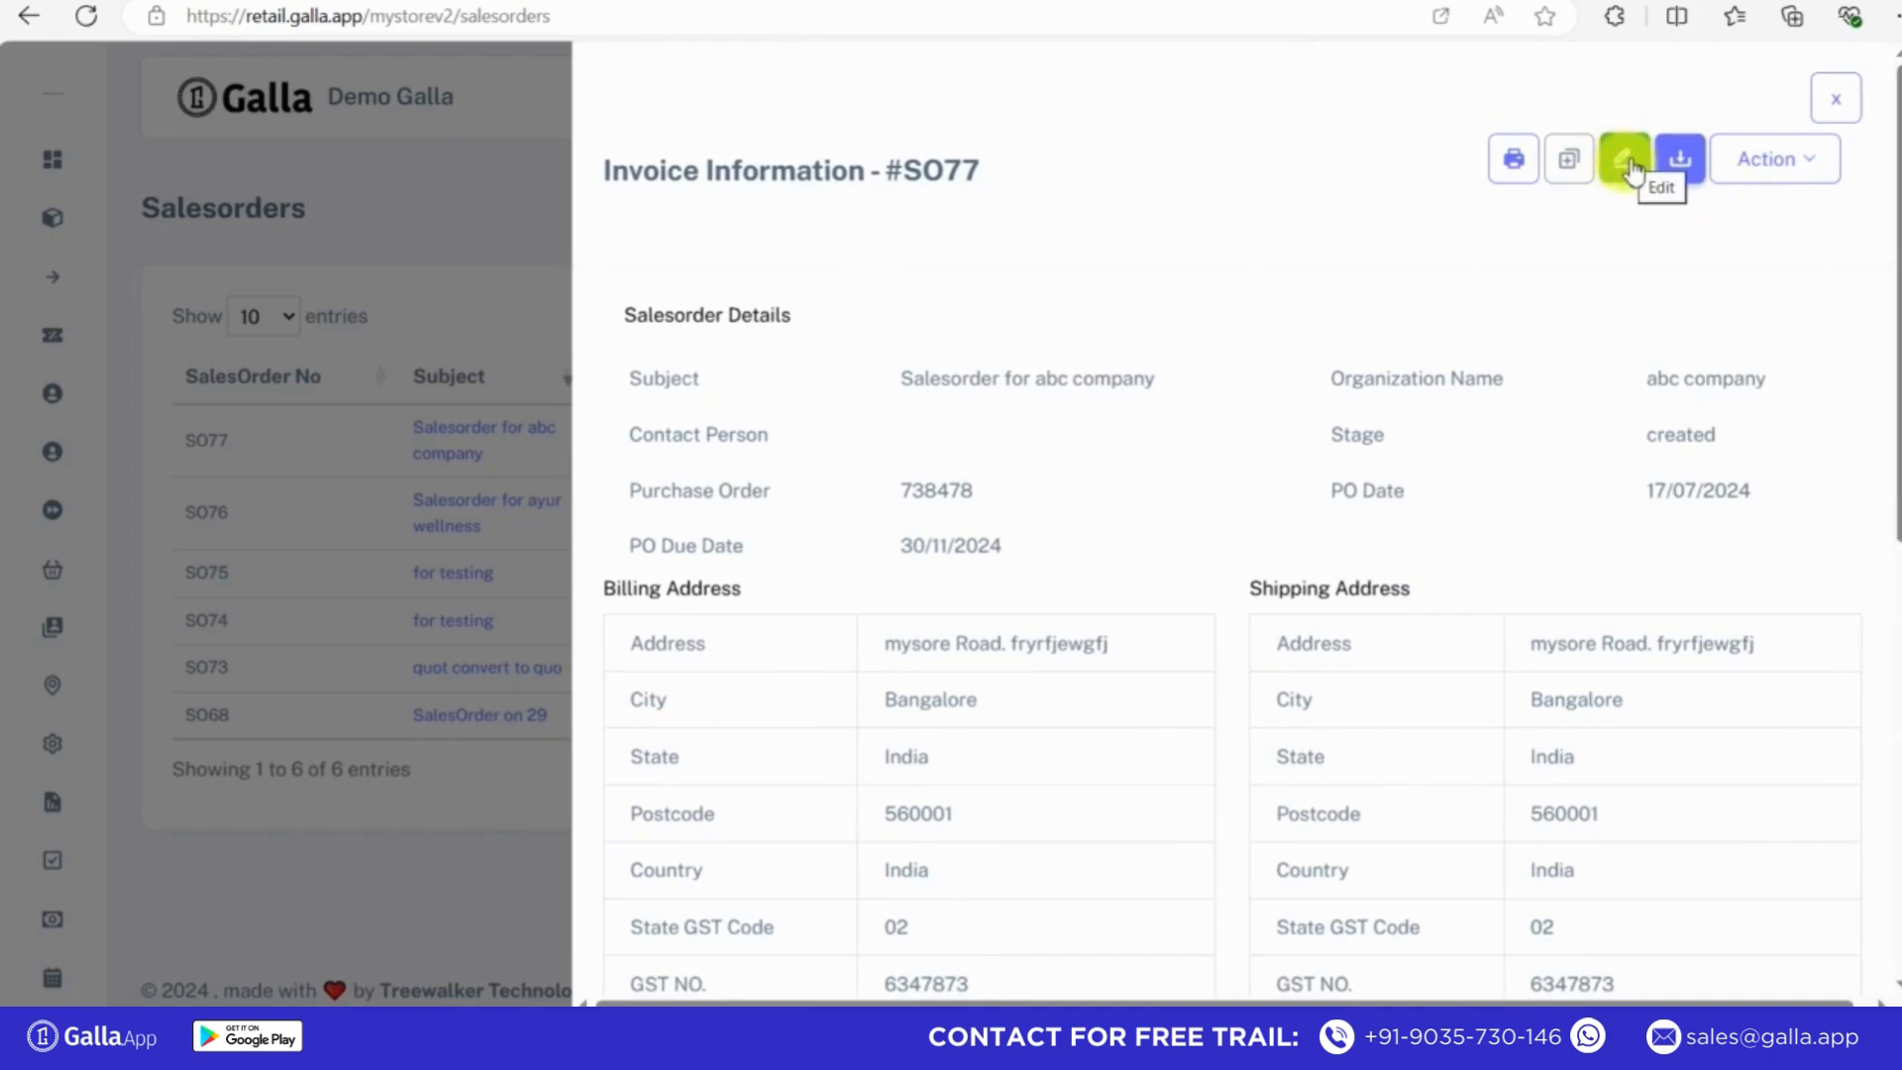
{"action": "left_click", "coordinate": [1515, 170]}
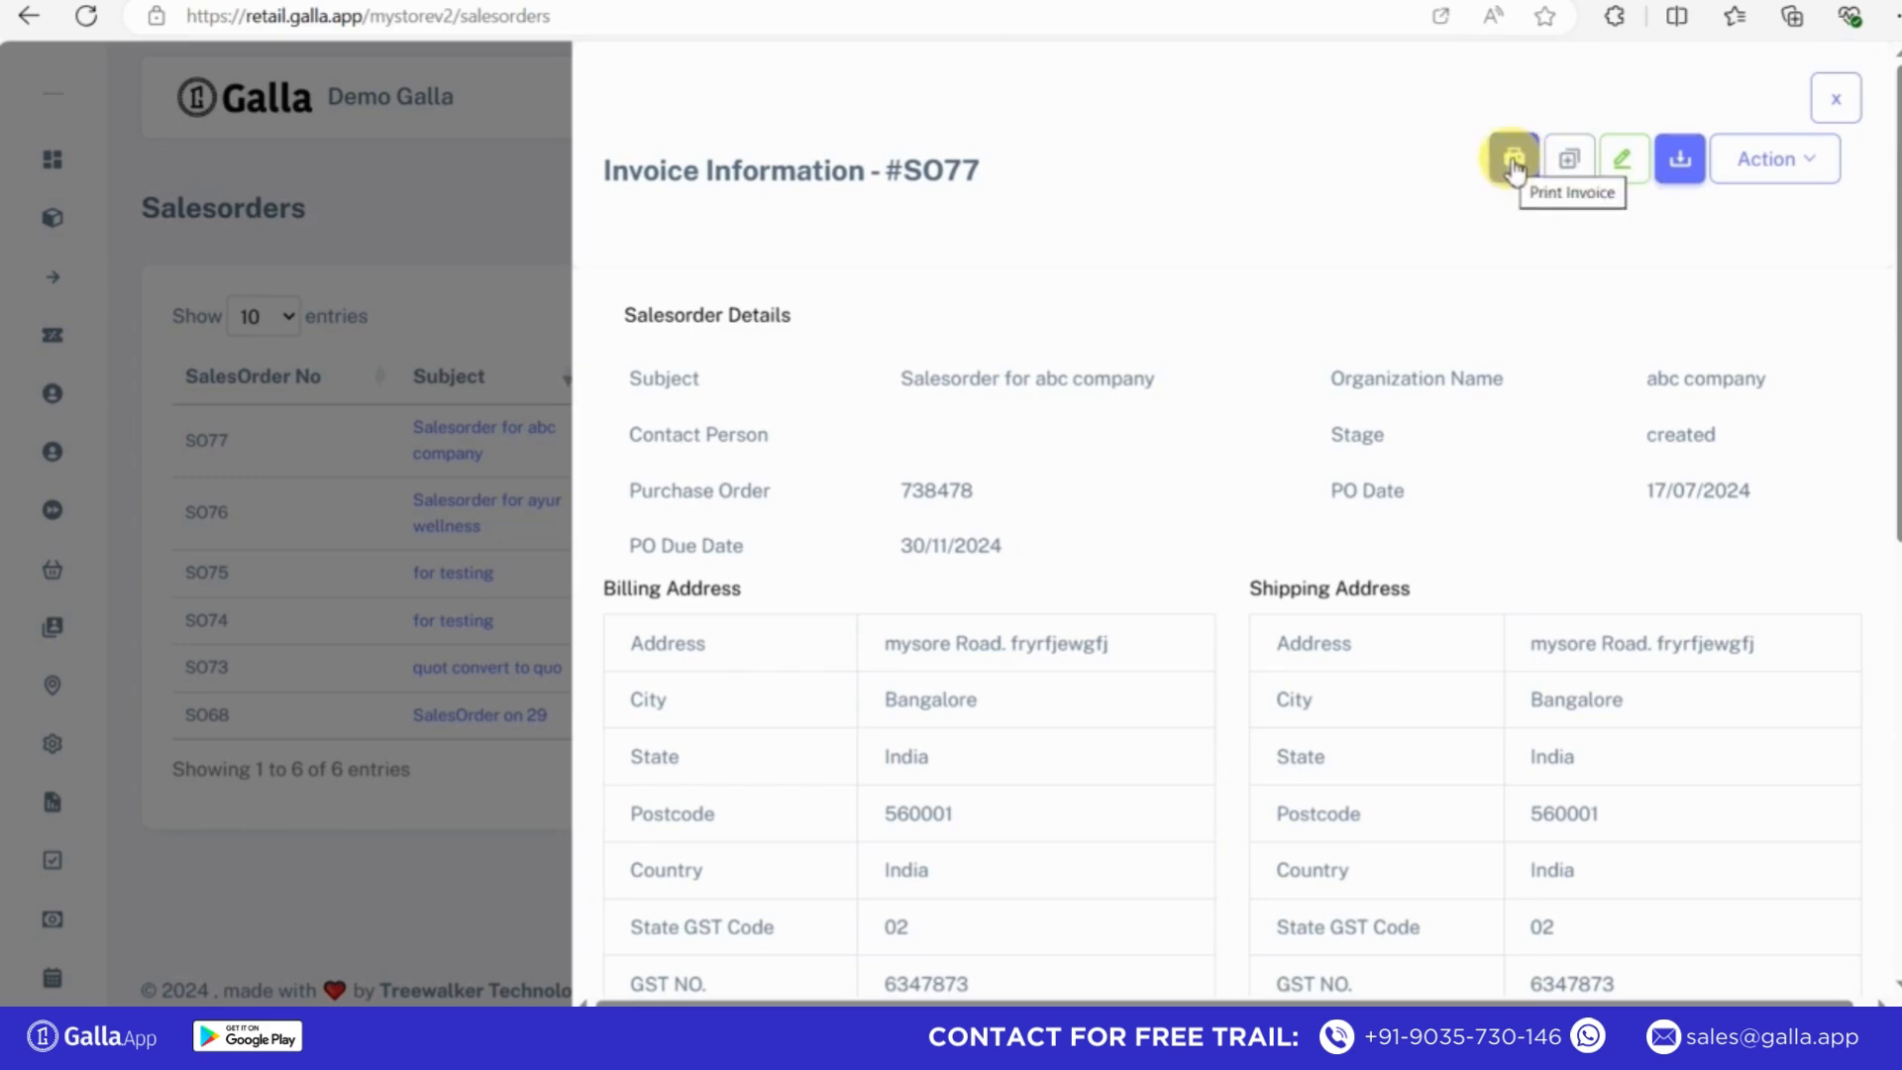
{"action": "left_click", "coordinate": [1799, 158]}
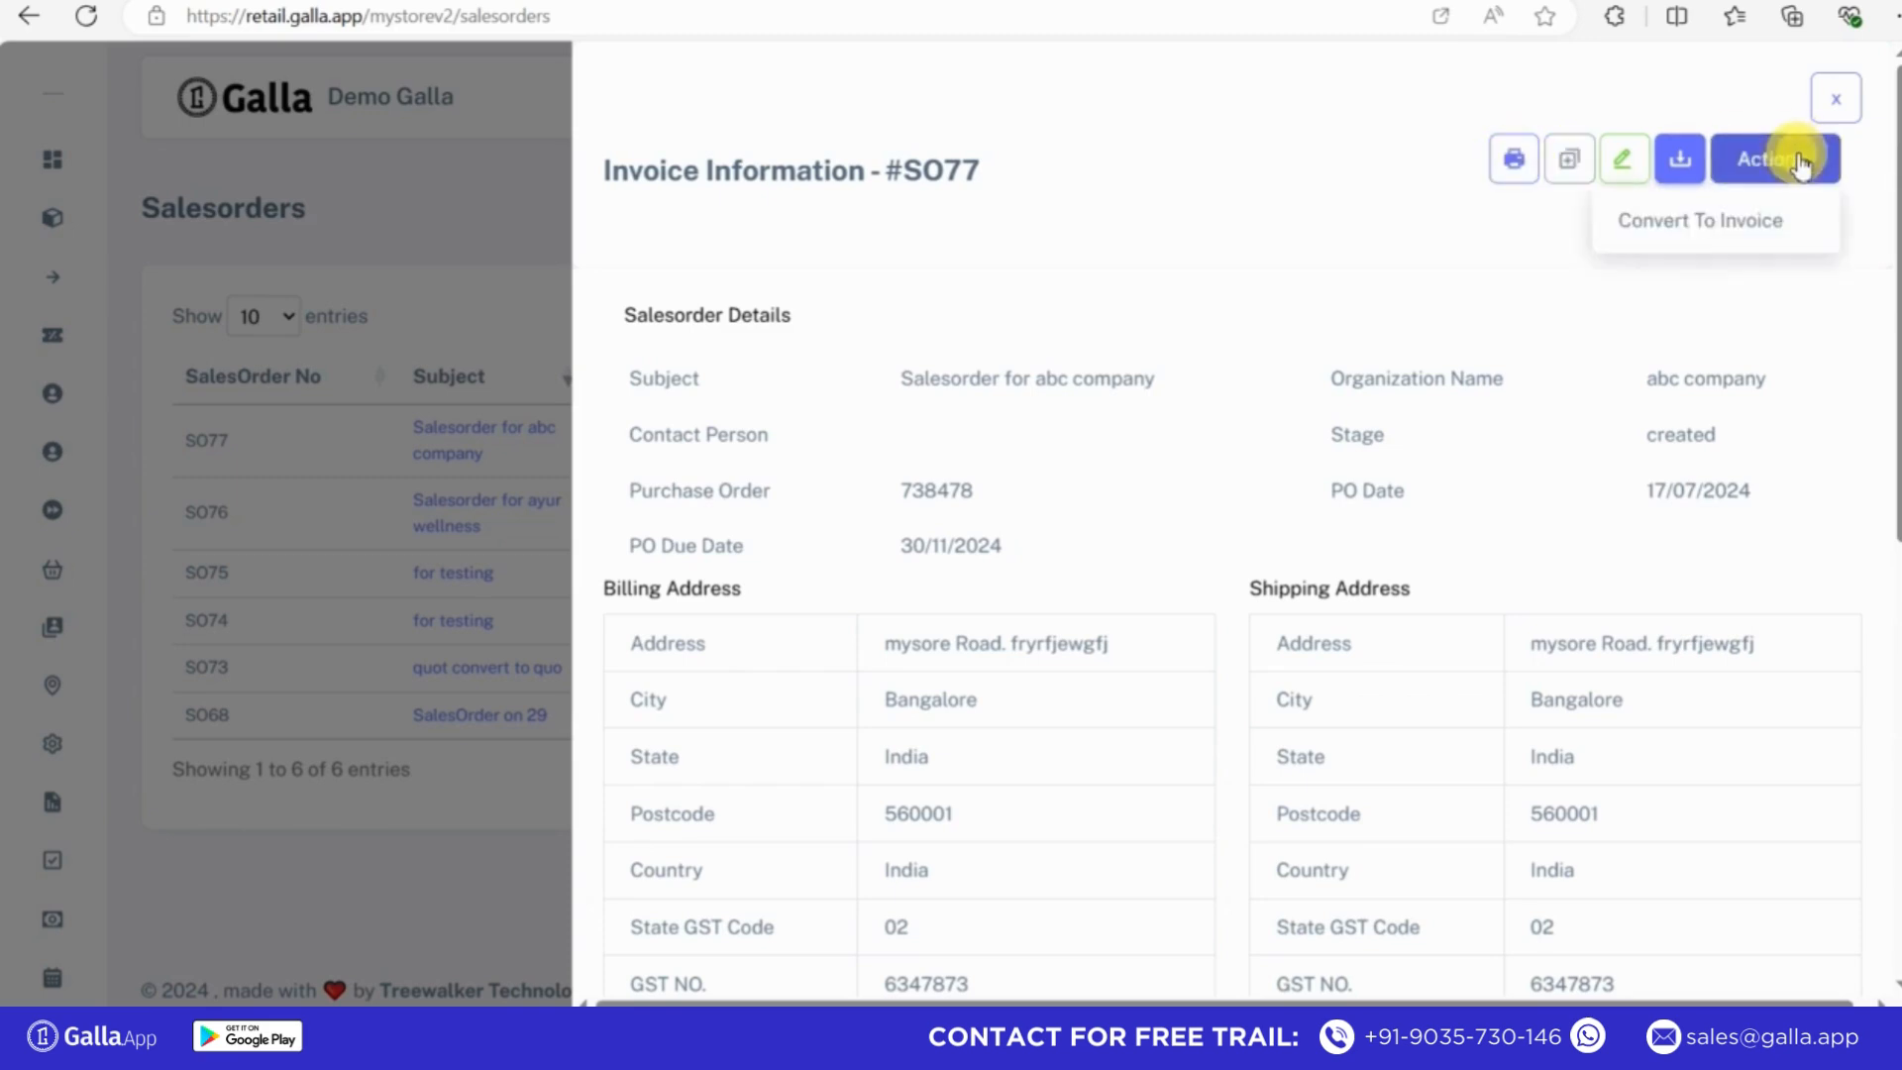
{"action": "left_click", "coordinate": [1795, 158]}
{"action": "left_click", "coordinate": [1782, 156]}
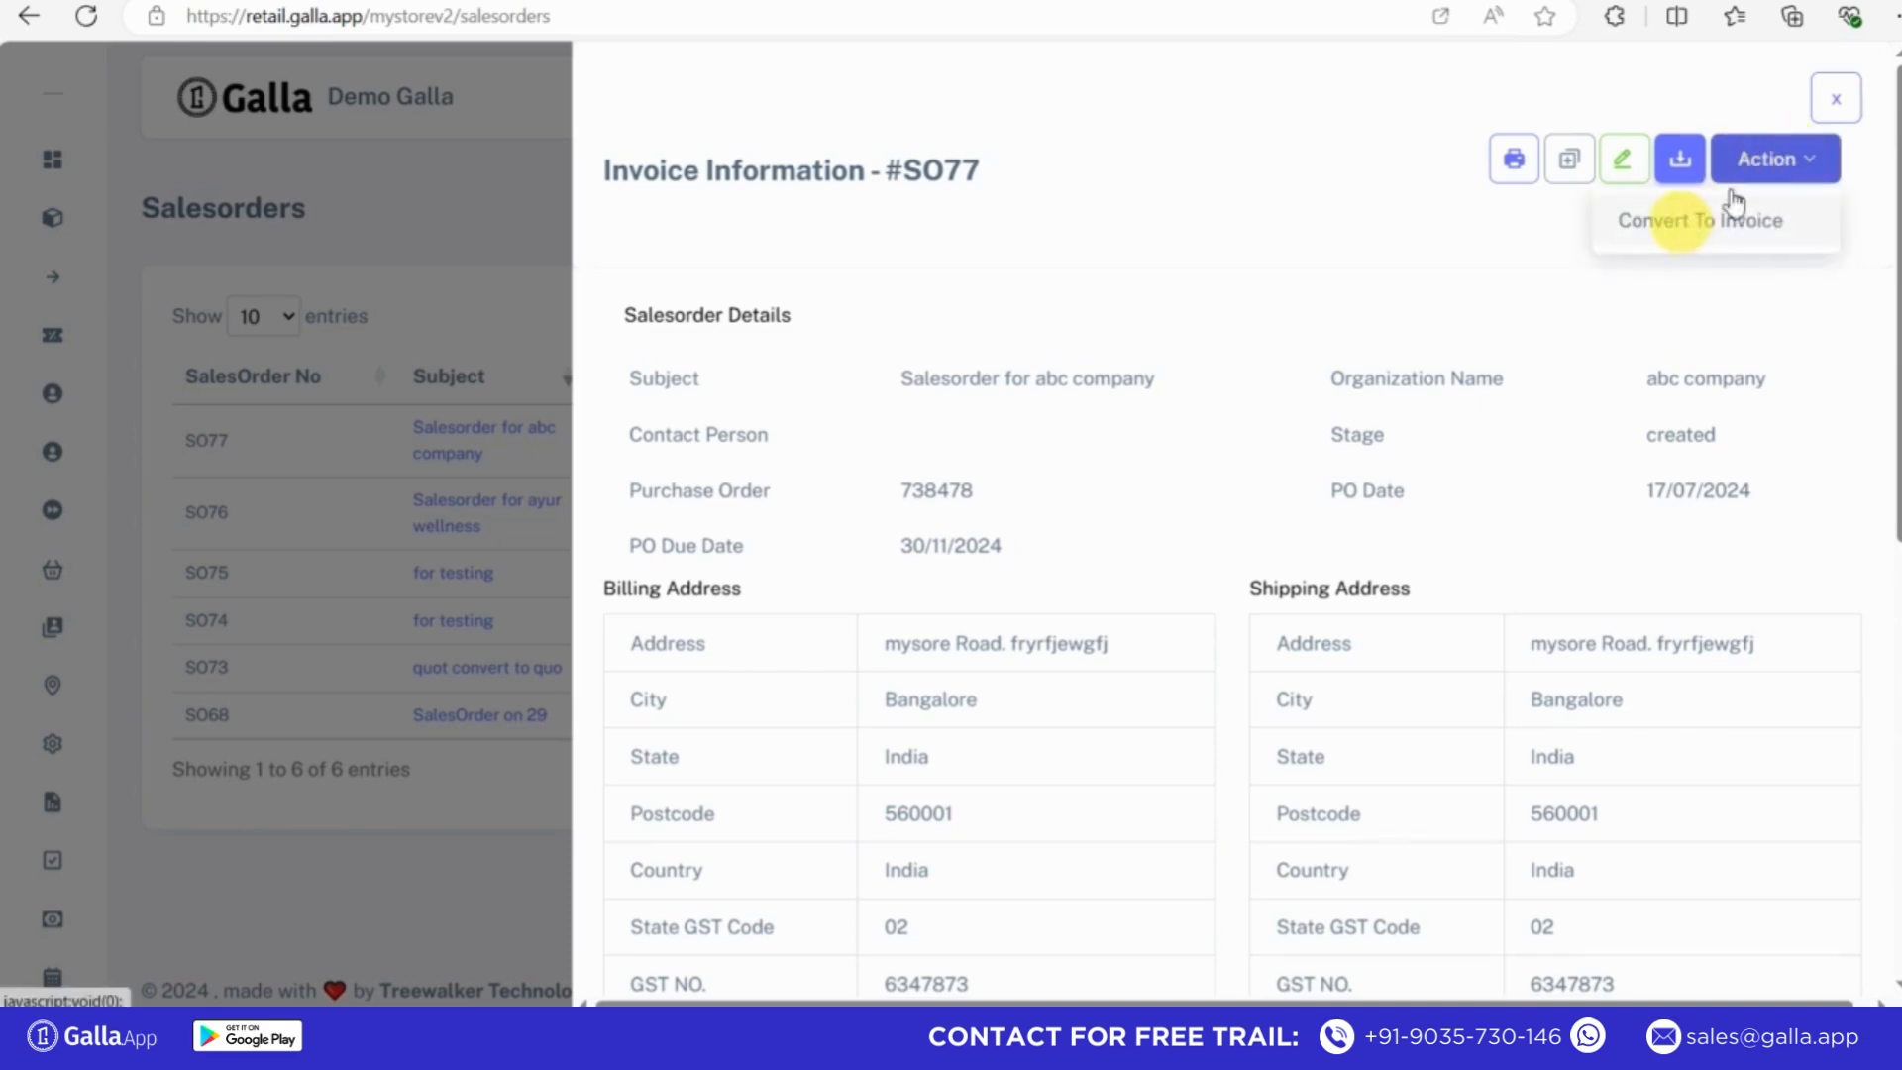
{"action": "left_click", "coordinate": [1835, 99]}
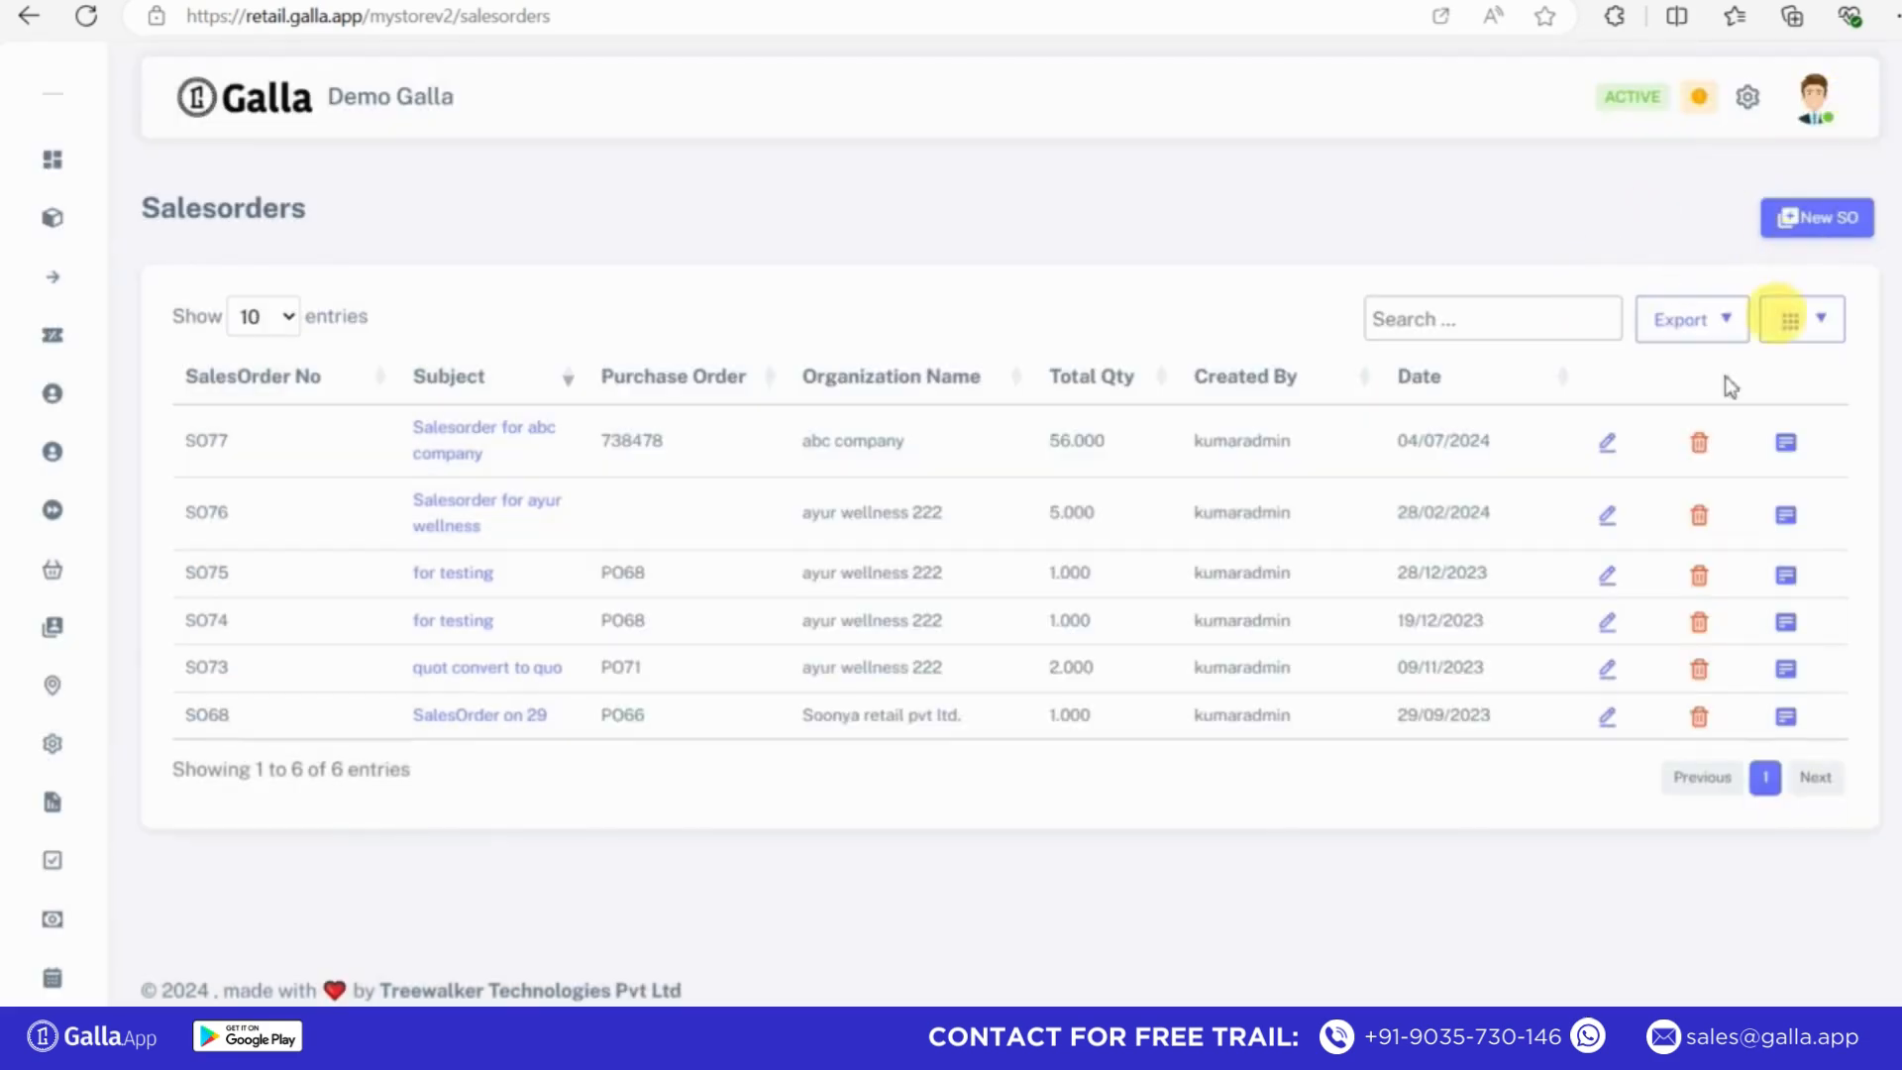
{"action": "left_click", "coordinate": [1785, 443]}
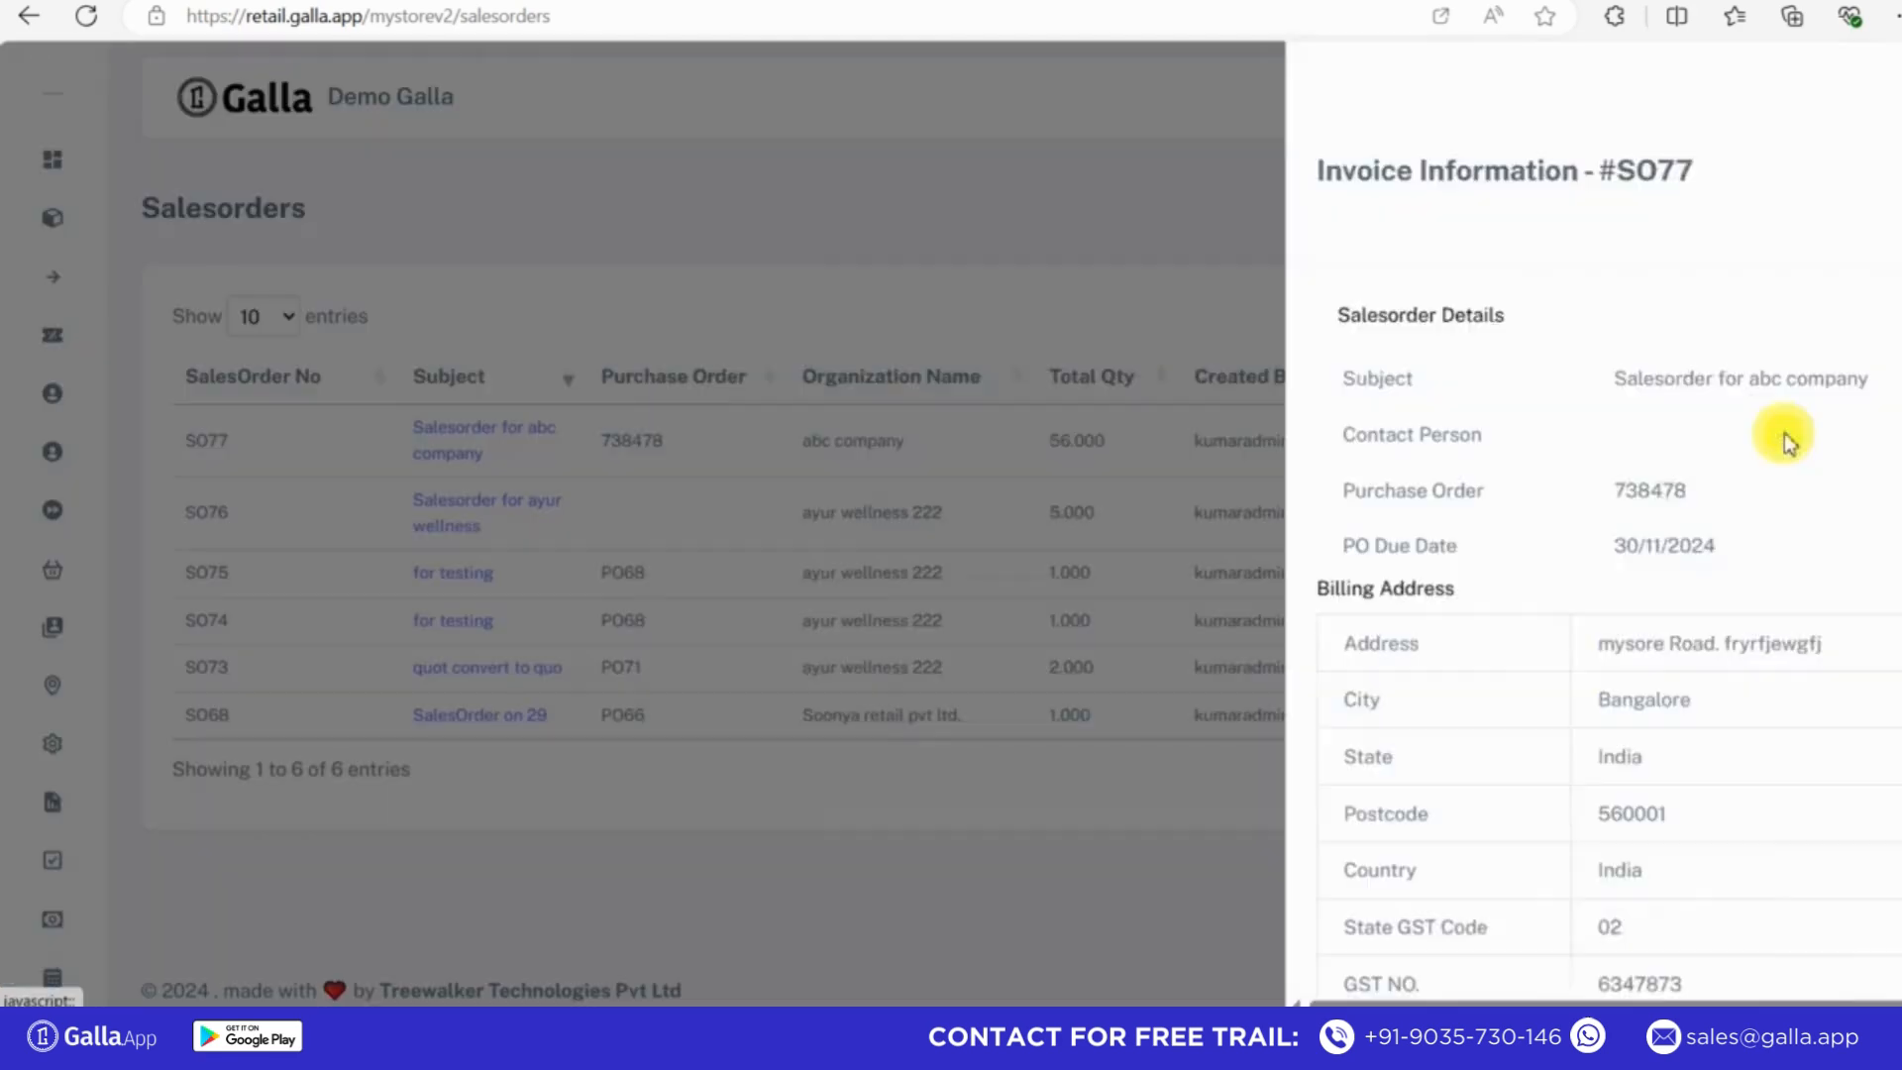
{"action": "left_click", "coordinate": [482, 241]}
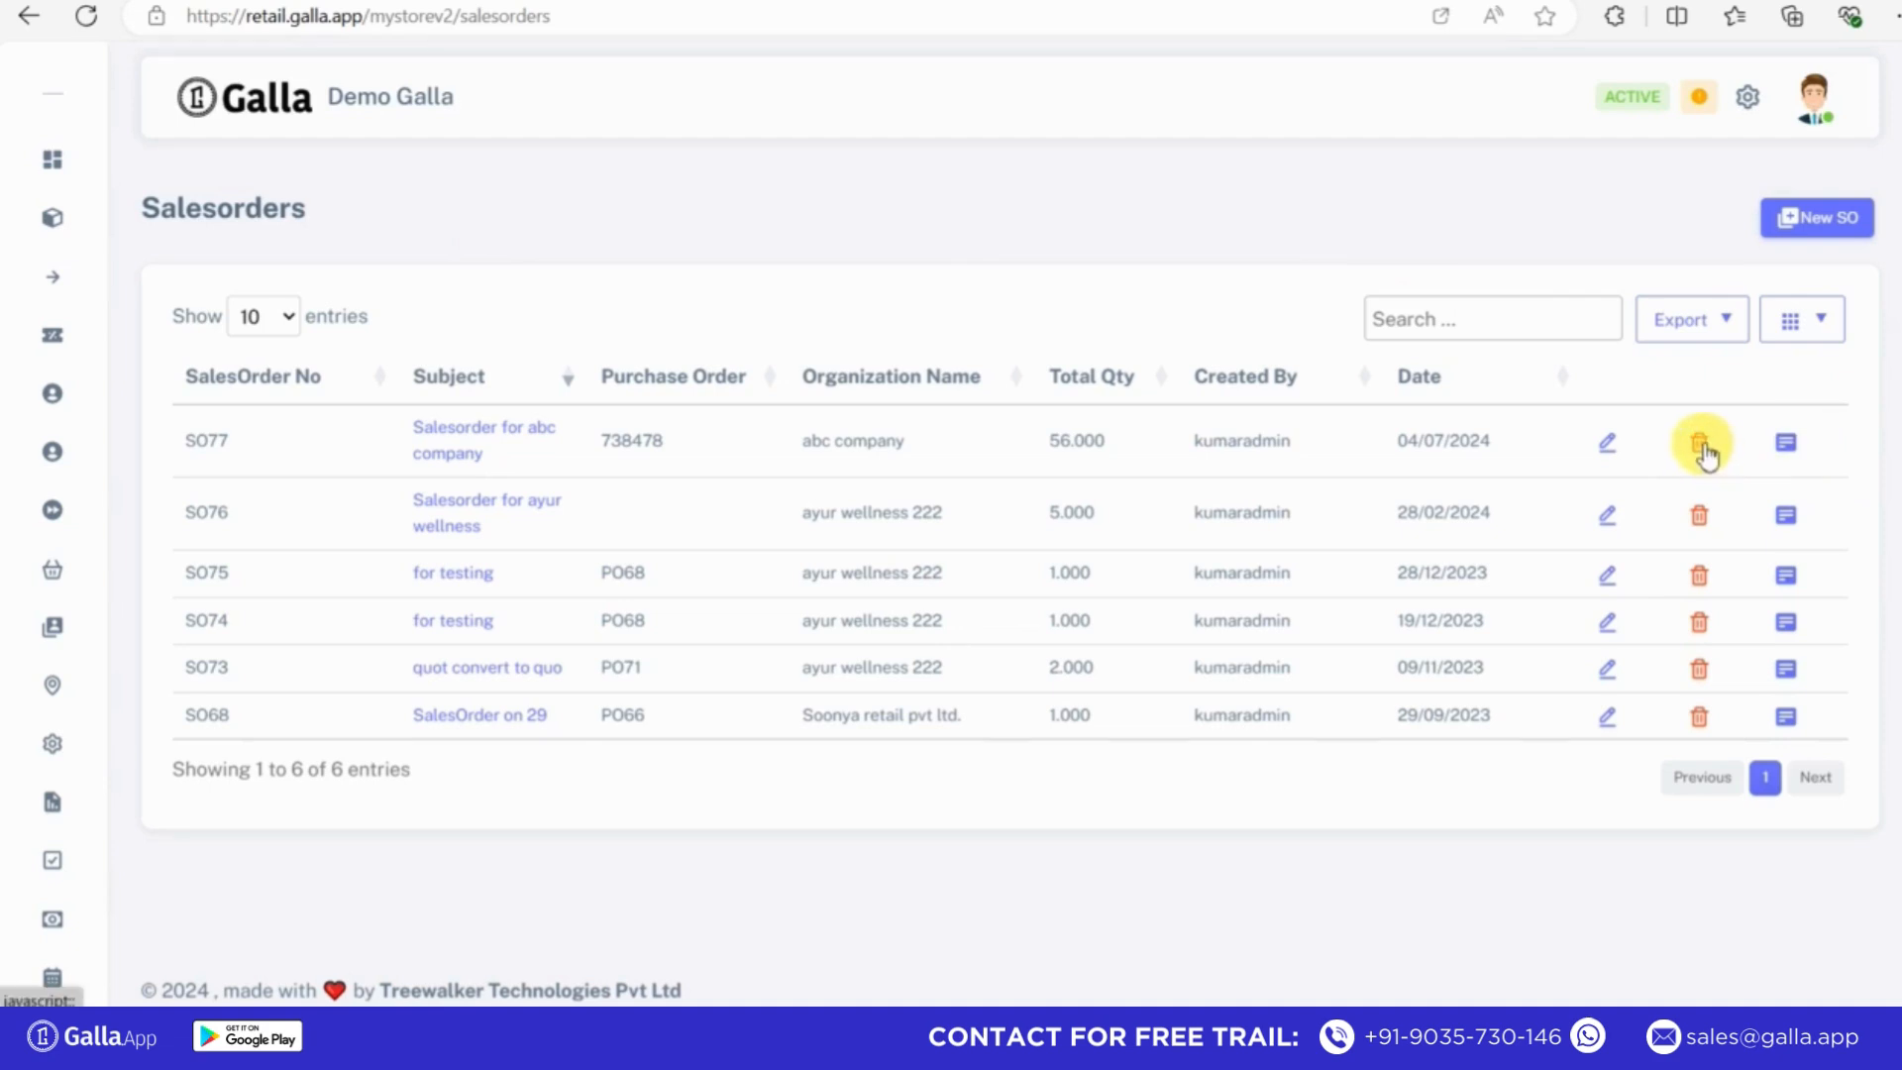
Delete the abc company sales order from the list and confirm the deletion
{"action": "left_click", "coordinate": [1700, 445]}
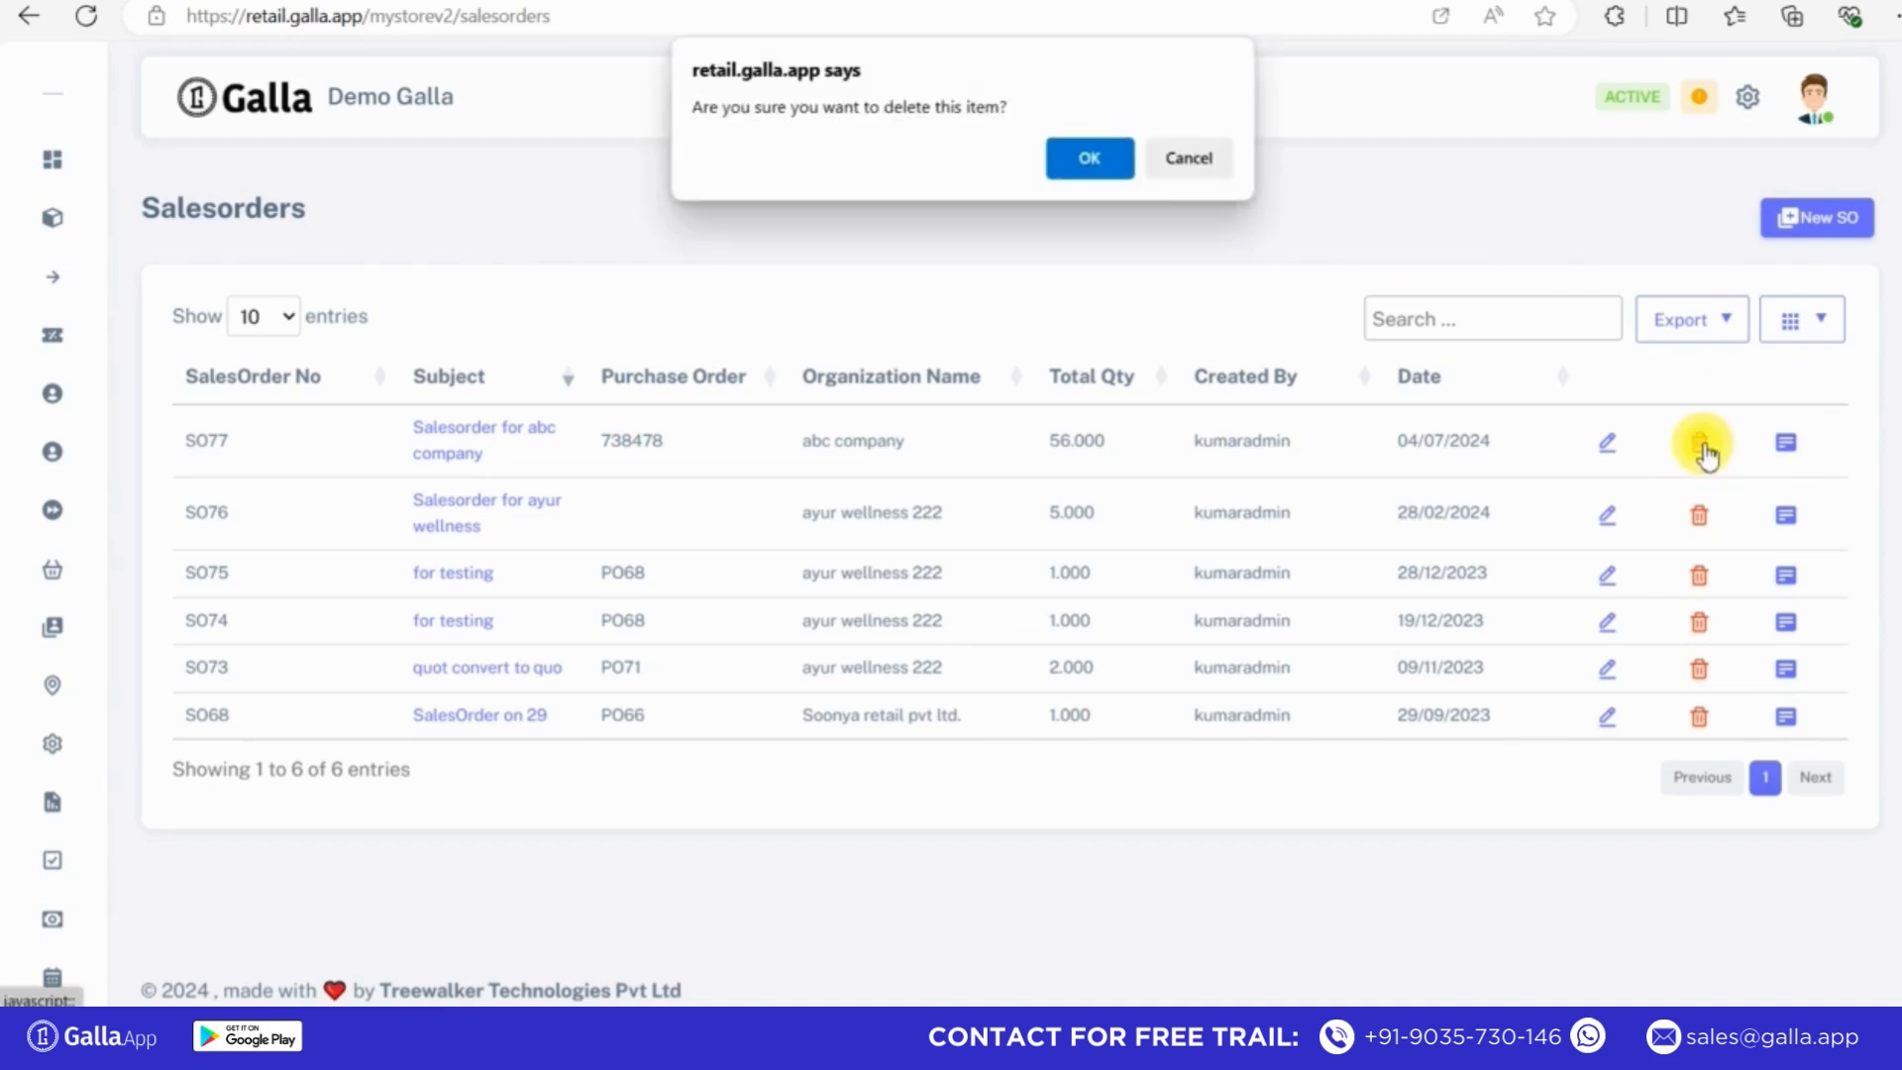
{"action": "left_click", "coordinate": [1087, 161]}
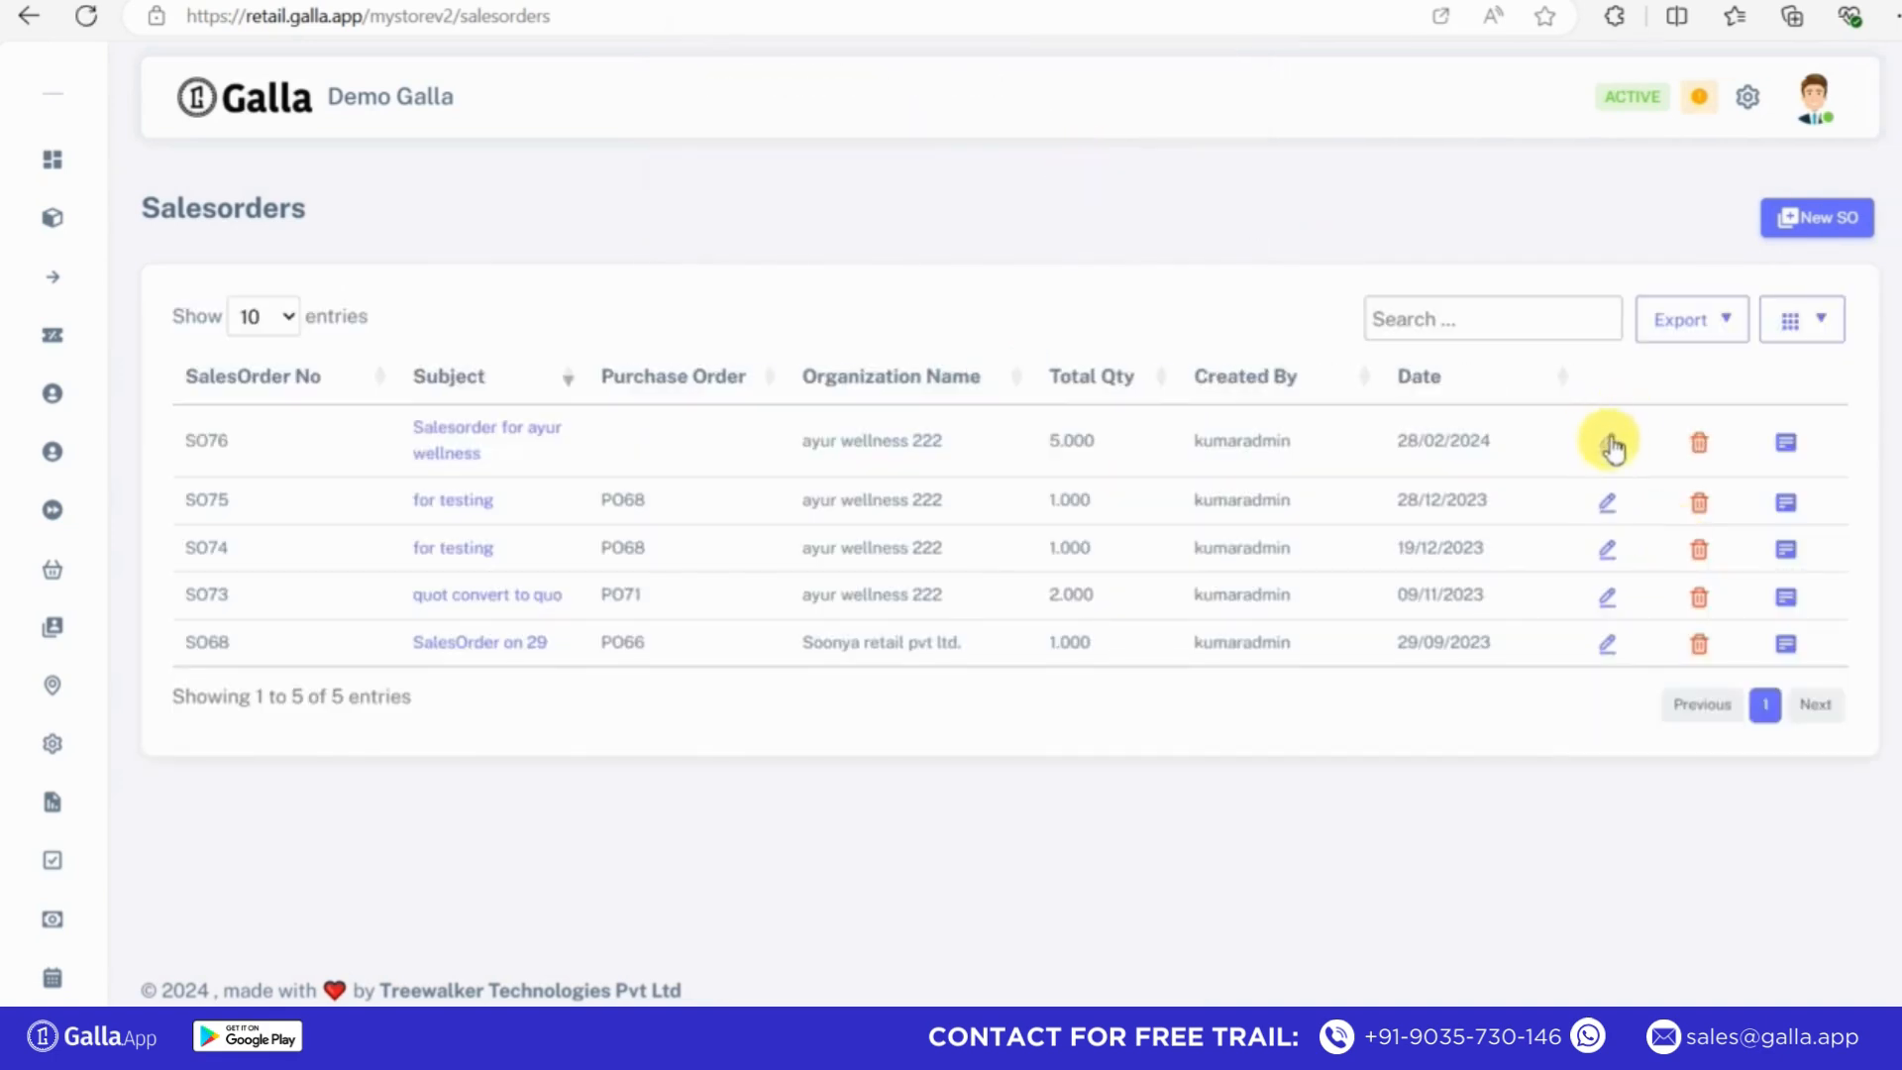
Add text to the street line of the shipping address in "Salesorder for ayur wellness" and save the order
{"action": "left_click", "coordinate": [1788, 442]}
{"action": "left_click", "coordinate": [373, 340]}
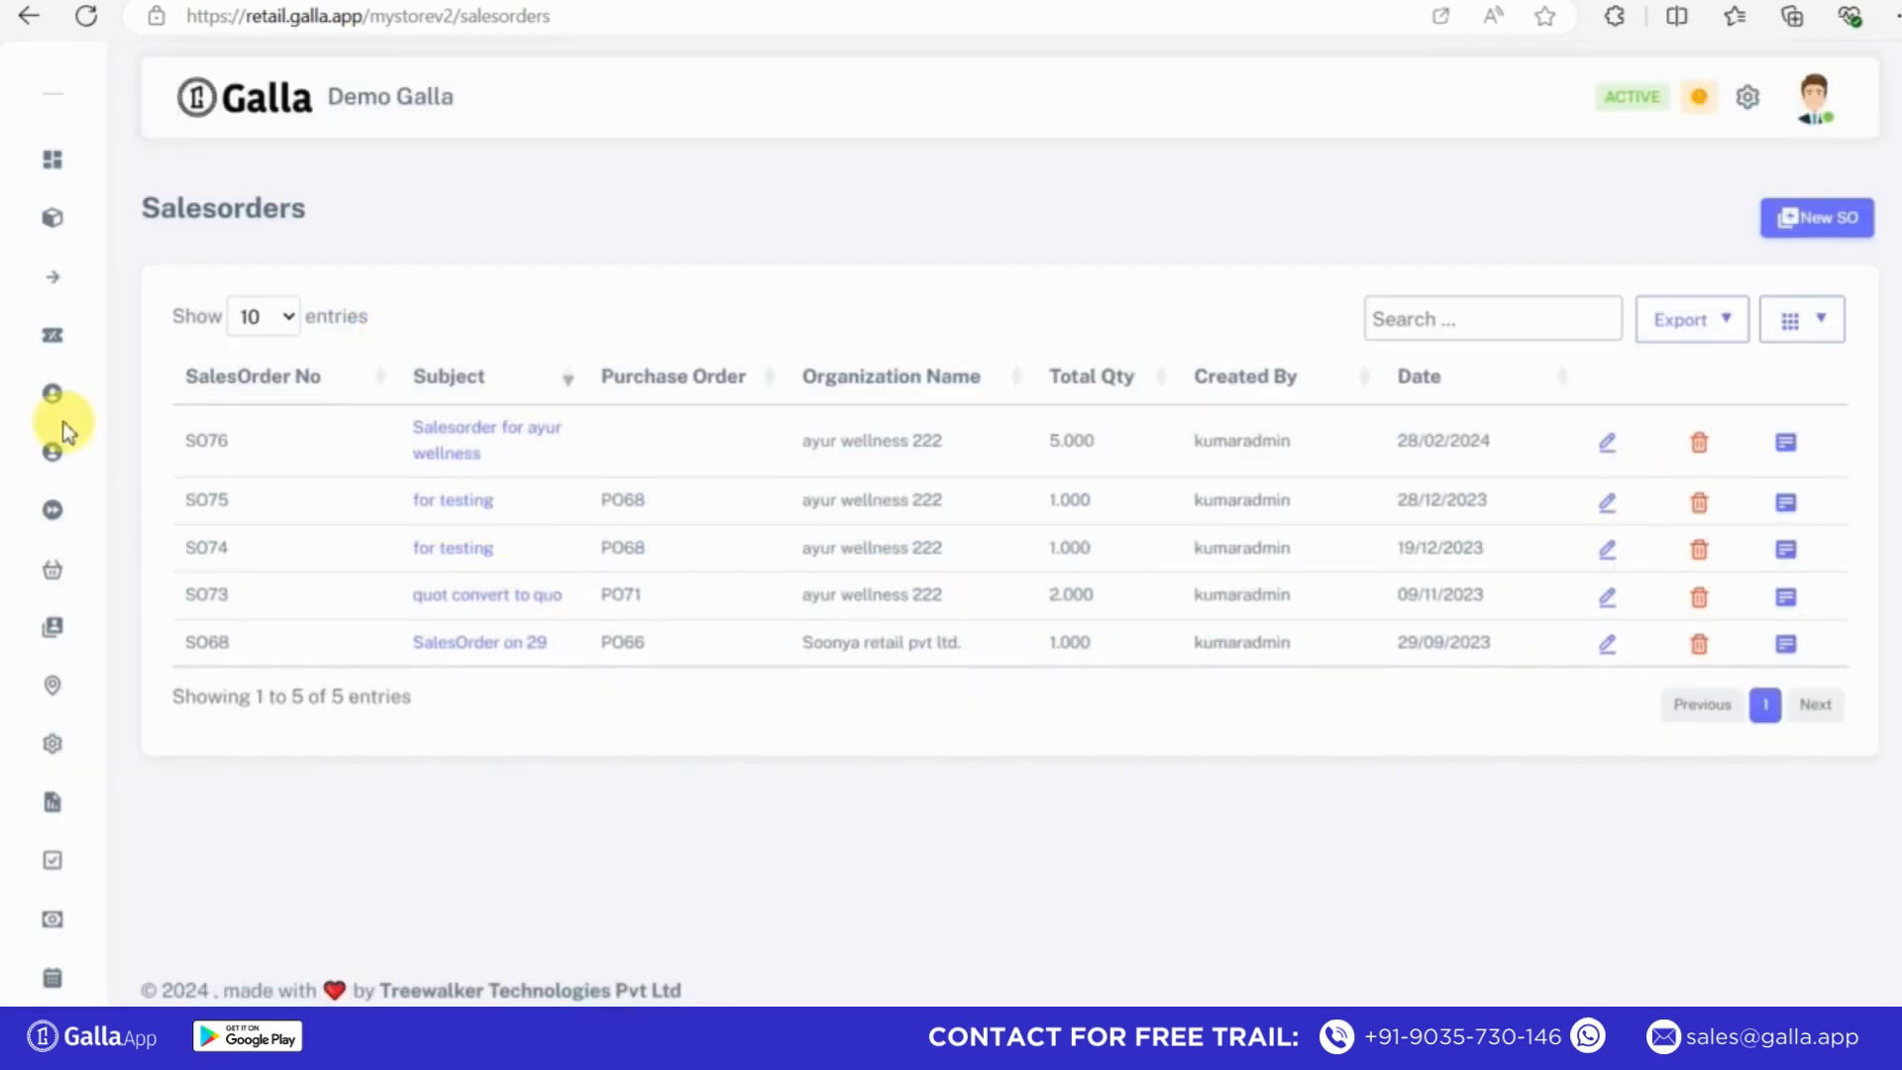
{"action": "left_click", "coordinate": [1608, 445]}
{"action": "scroll", "coordinate": [1265, 504], "scroll_direction": "down", "scroll_amount": 5}
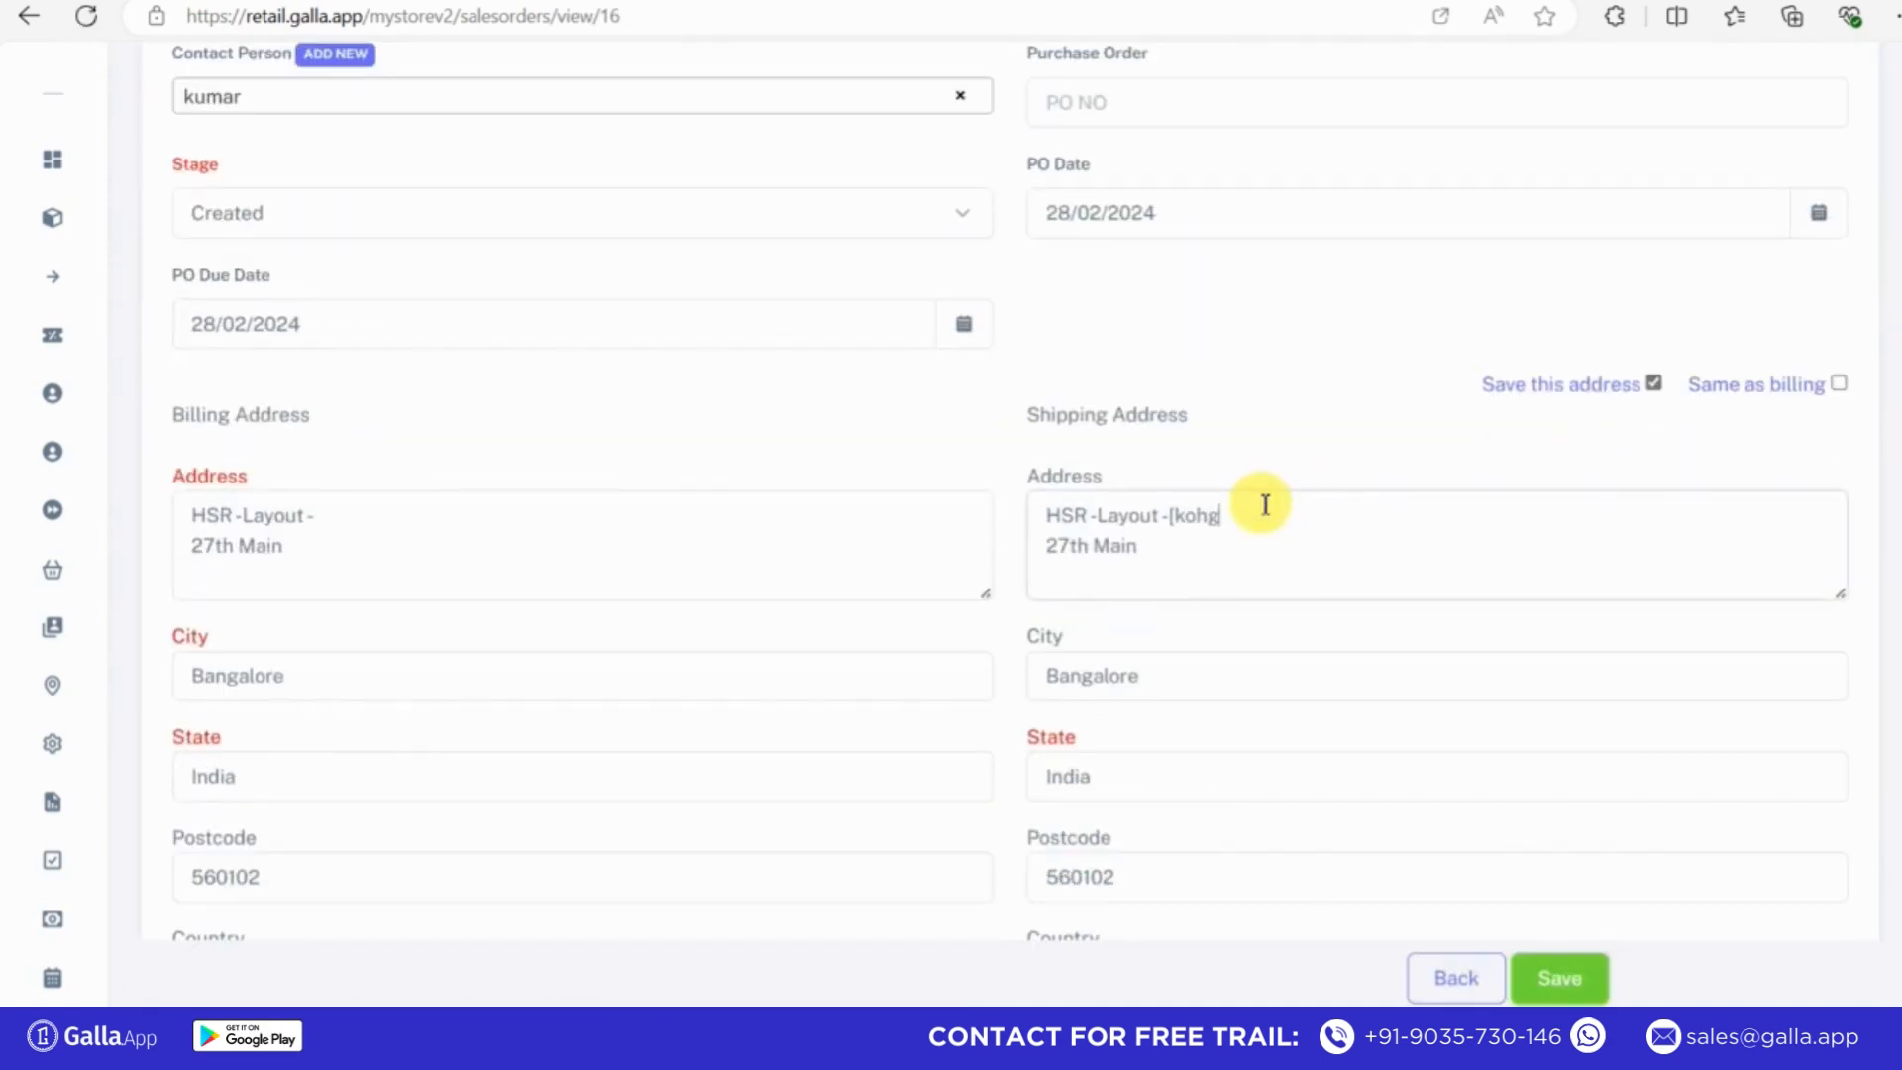
{"action": "left_click", "coordinate": [1557, 980]}
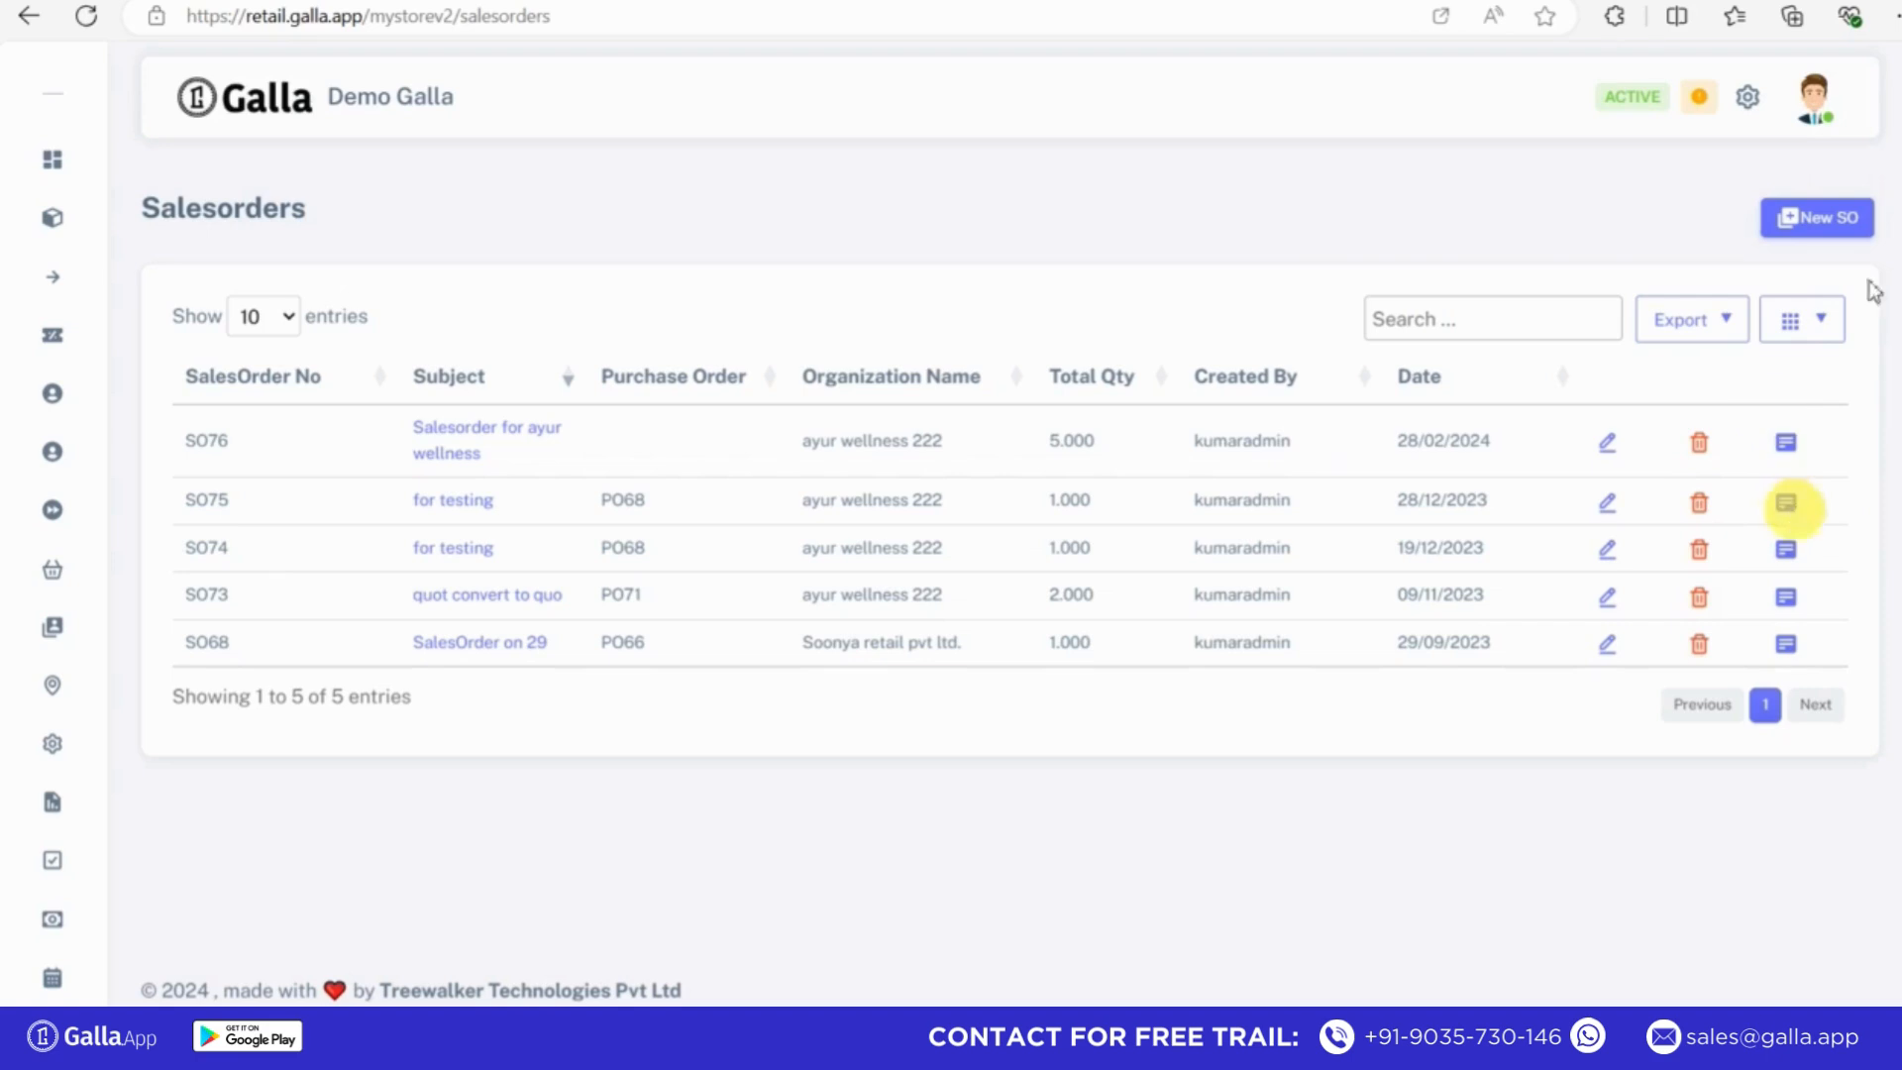
Export the sales orders list as Excel and CSV files
{"action": "left_click", "coordinate": [1728, 322]}
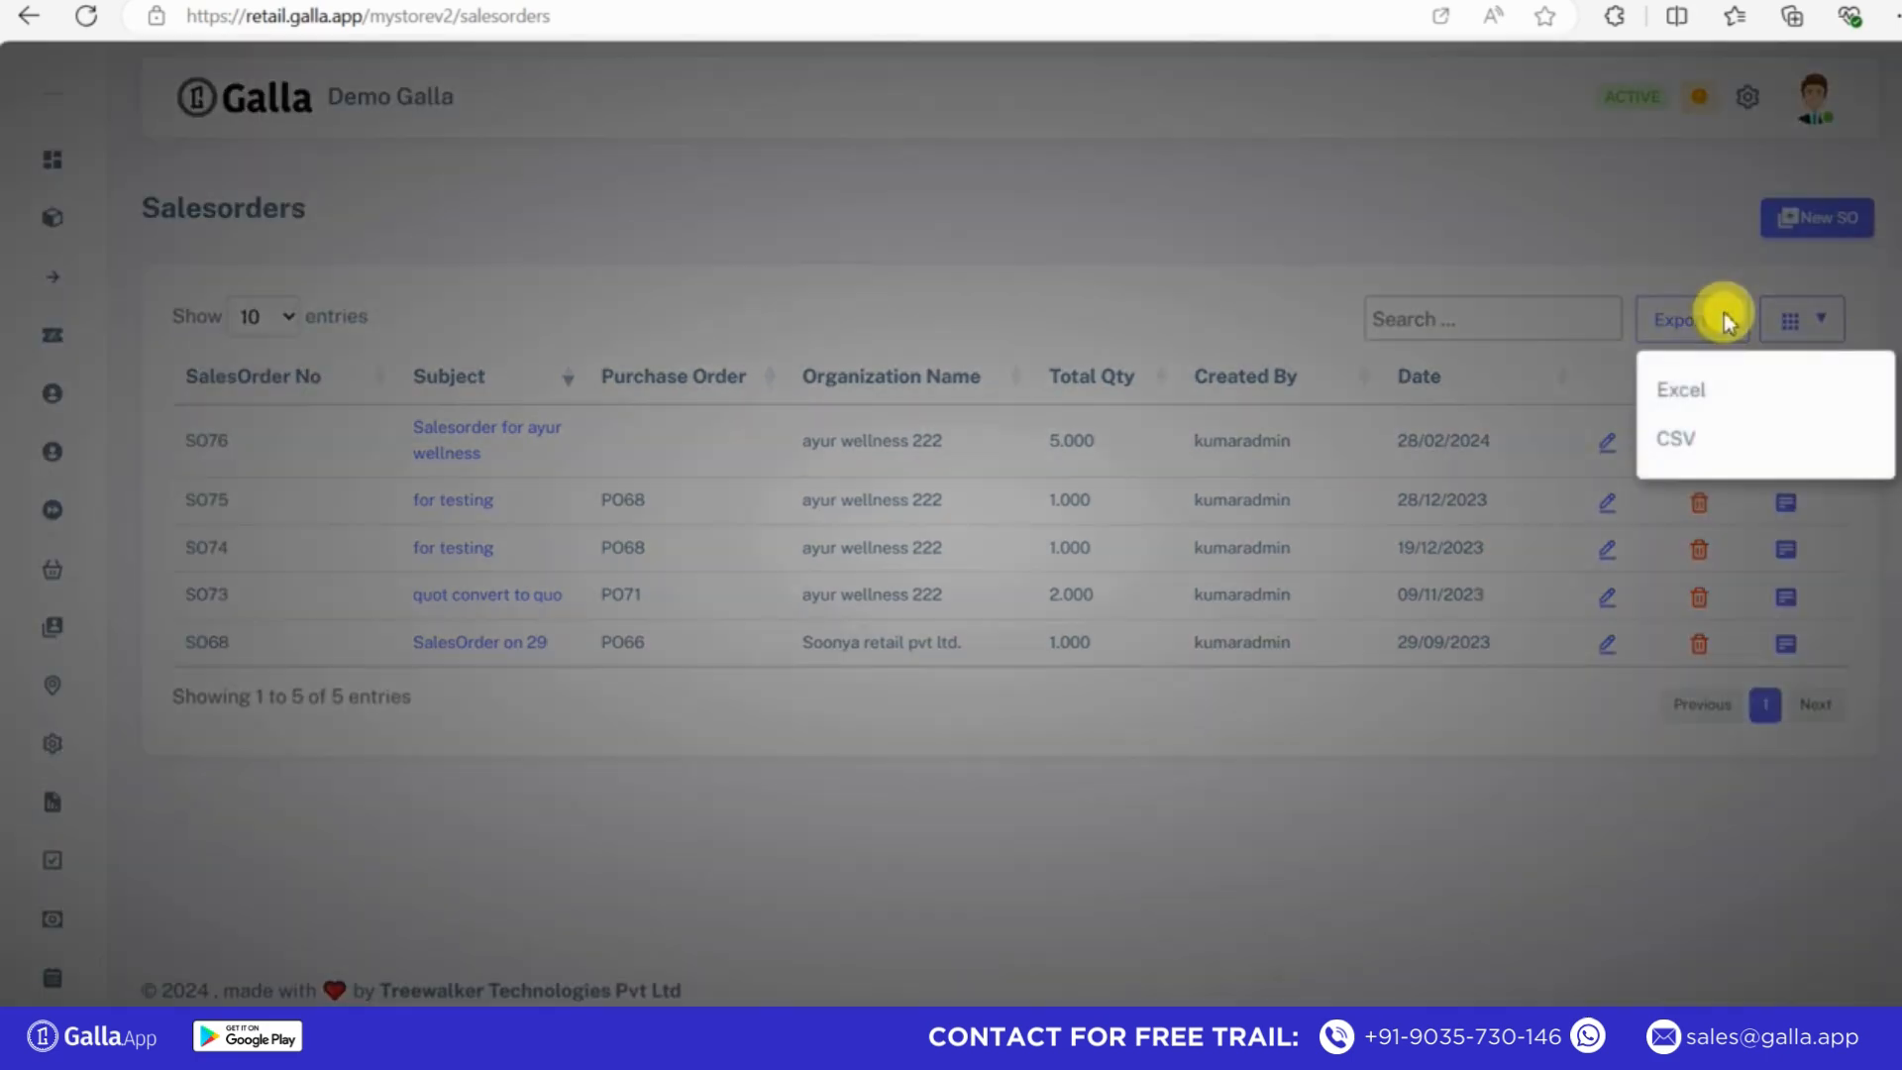
{"action": "left_click", "coordinate": [1691, 394]}
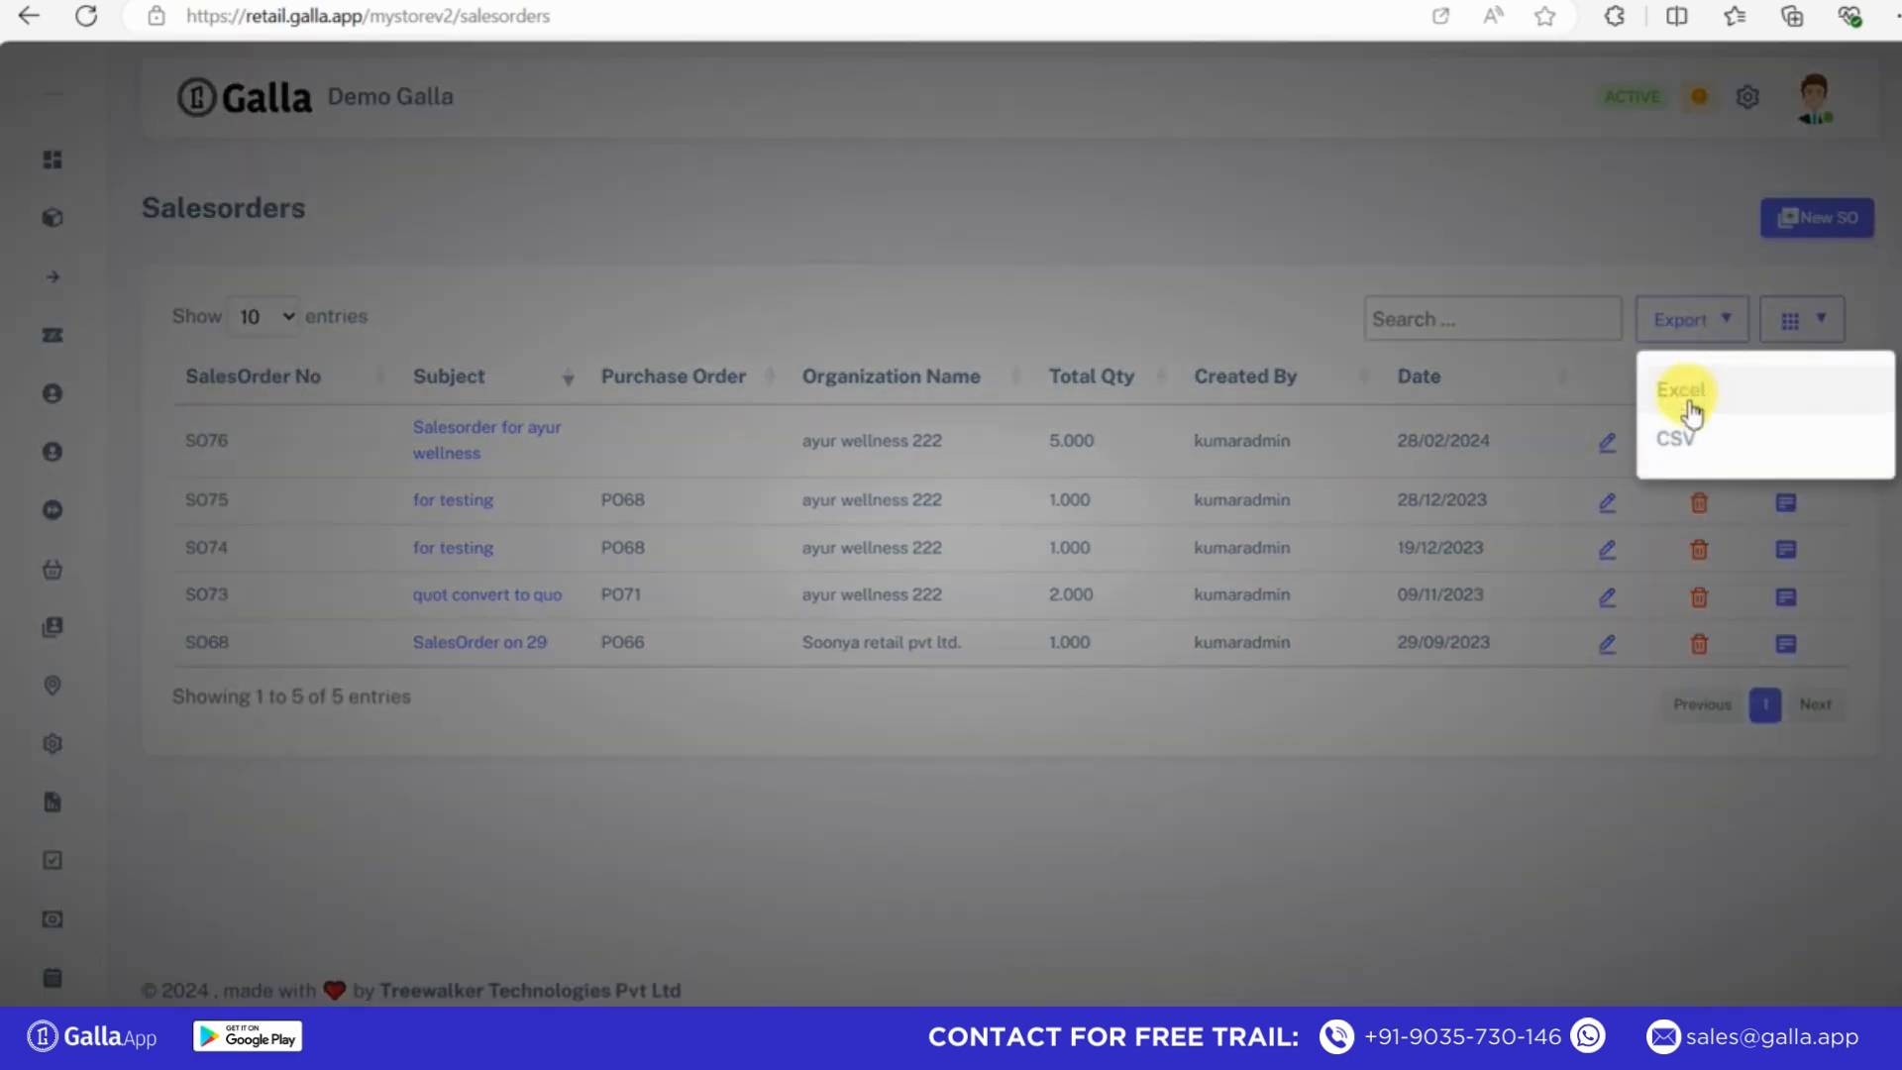
{"action": "left_click", "coordinate": [1676, 456]}
{"action": "left_click", "coordinate": [1673, 407]}
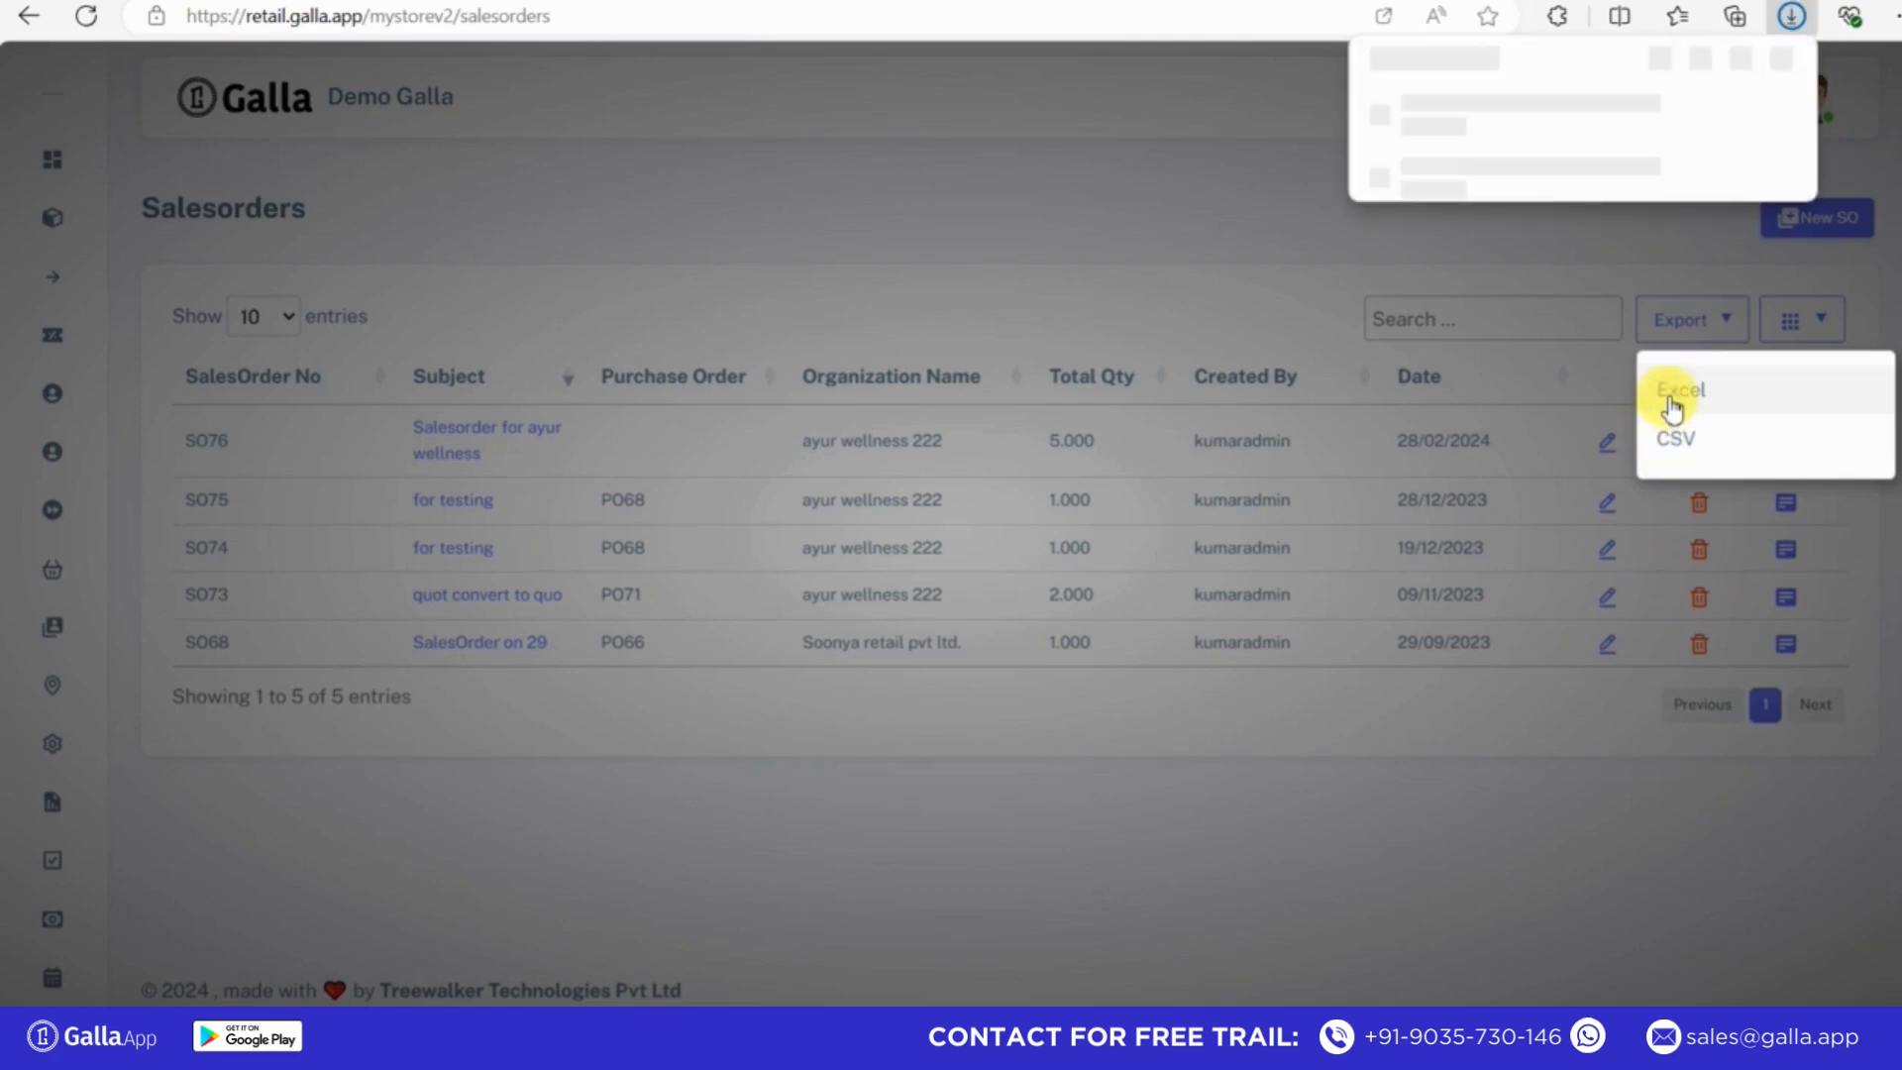
{"action": "left_click", "coordinate": [1228, 170]}
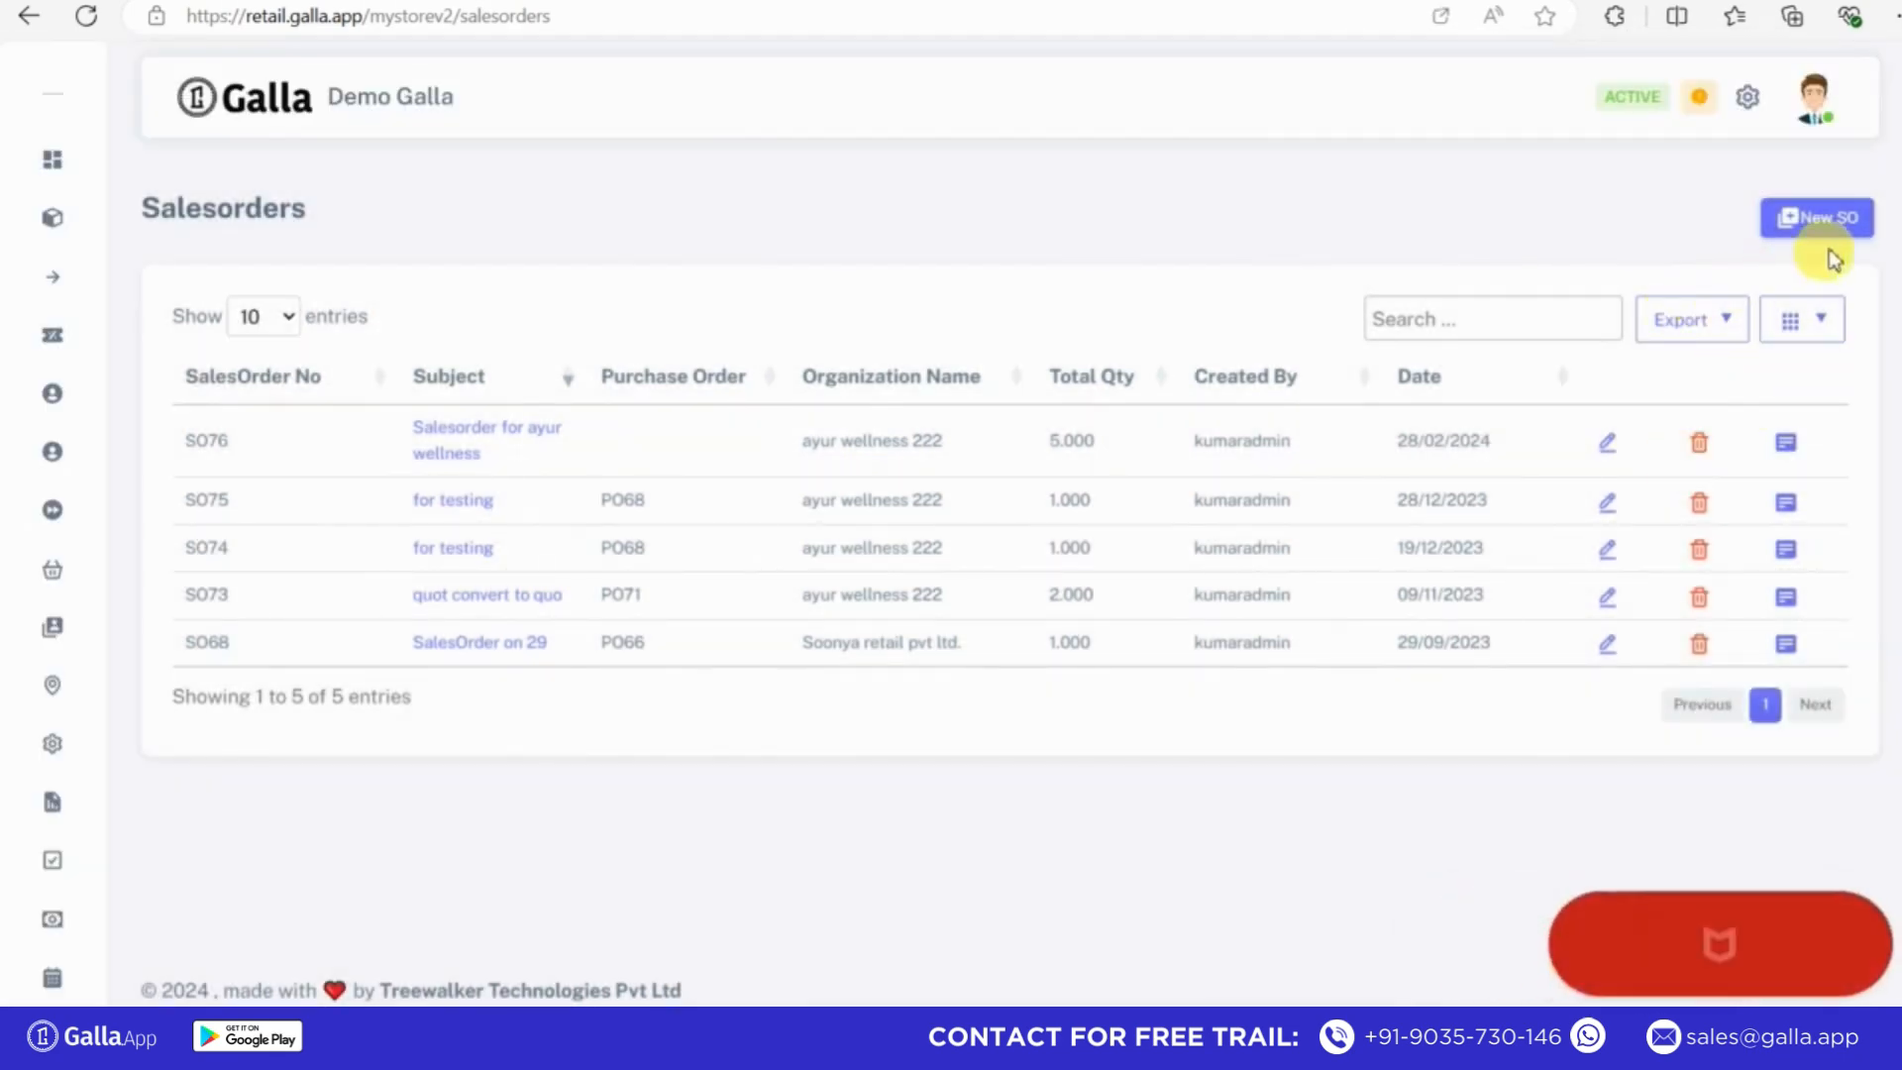